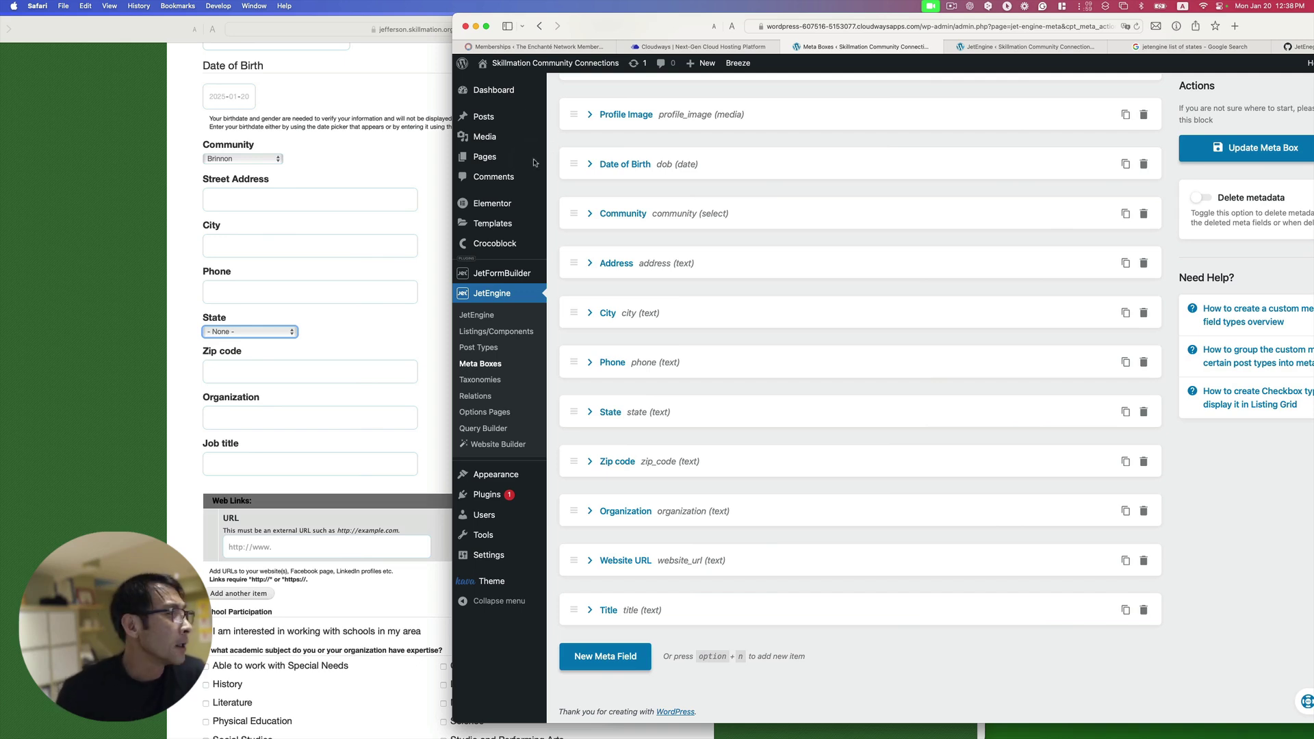
- Check the options in the registration form's State list, then return to the meta box editor
{"action": "left_click", "coordinate": [335, 168]}
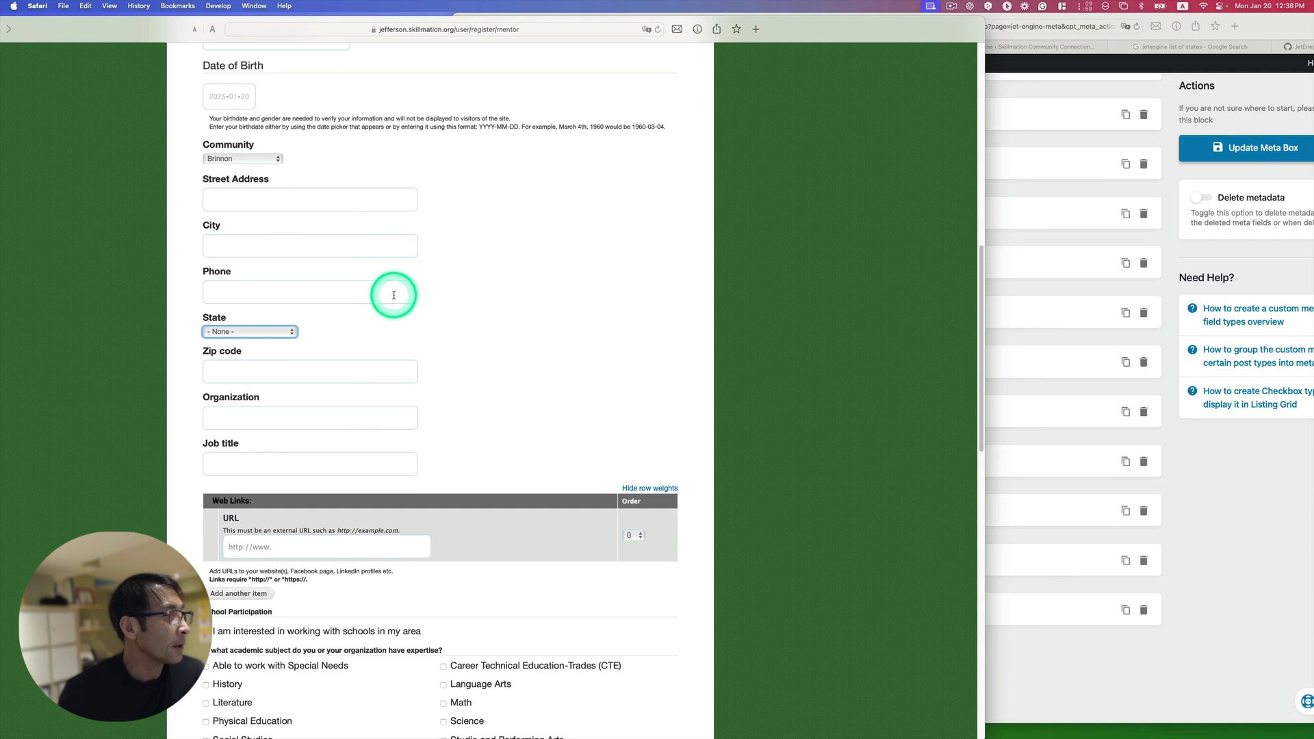
{"action": "left_click", "coordinate": [1254, 544]}
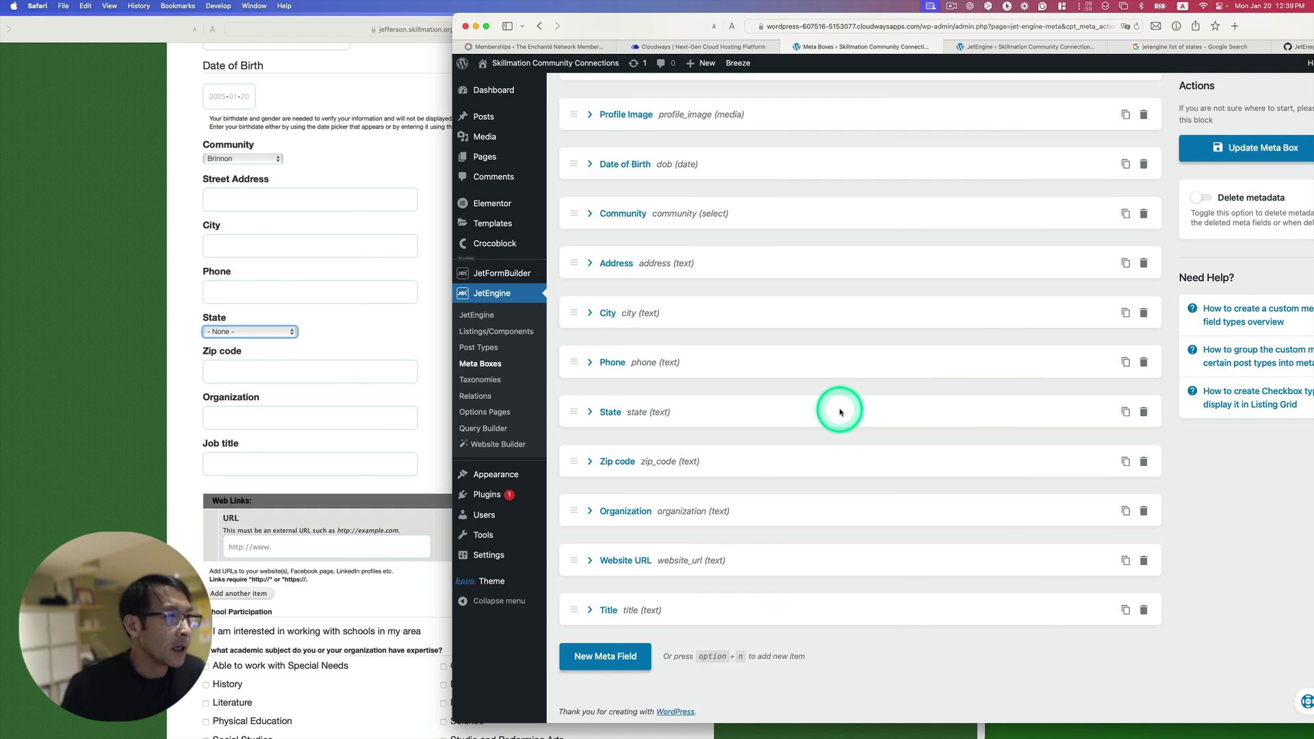
{"action": "left_click", "coordinate": [286, 332]}
{"action": "left_click", "coordinate": [279, 333]}
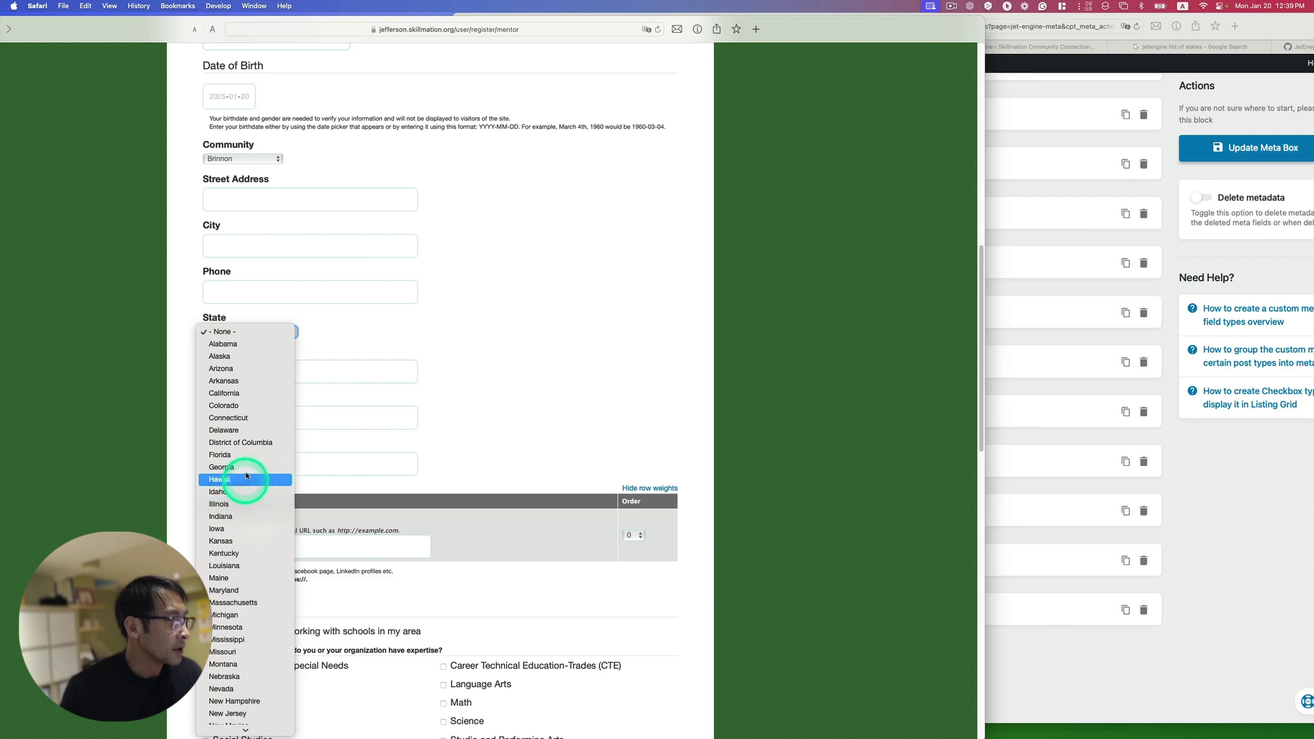
{"action": "left_click", "coordinate": [1179, 472]}
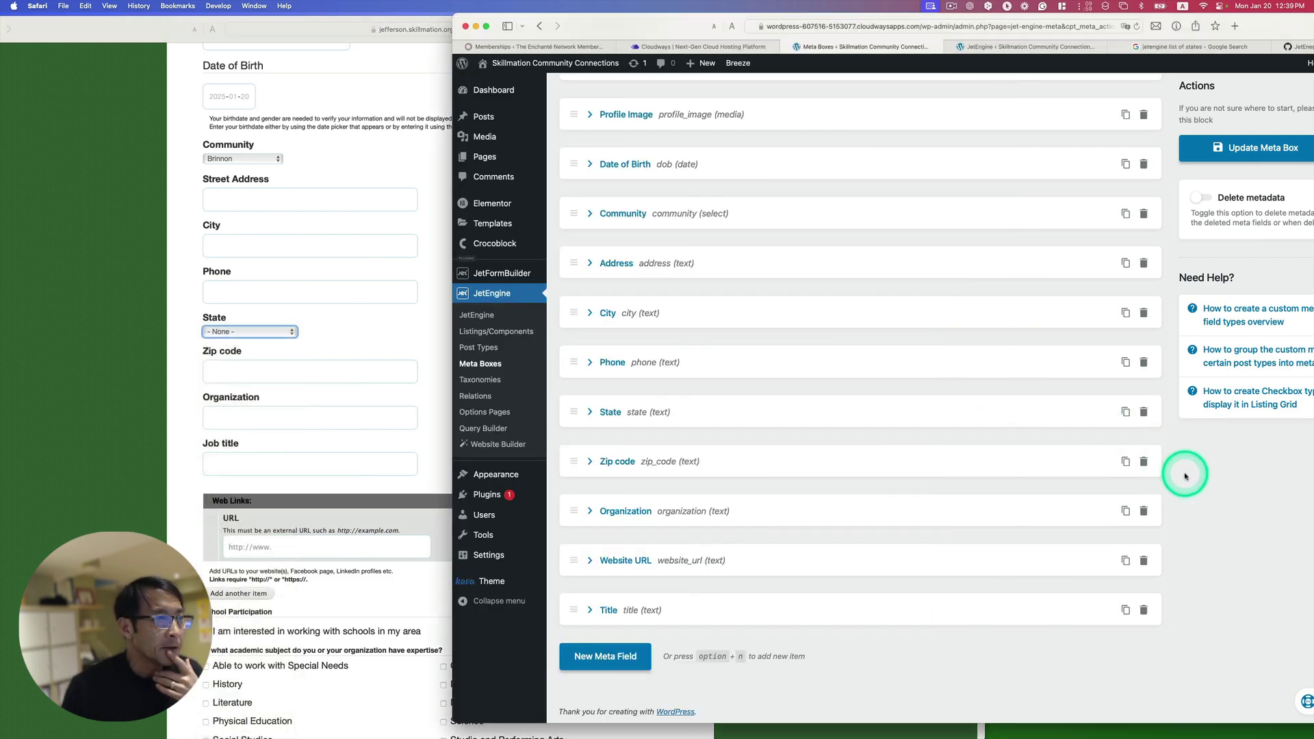
- Make the State meta field a Select field and review its Source options
{"action": "left_click", "coordinate": [609, 412]}
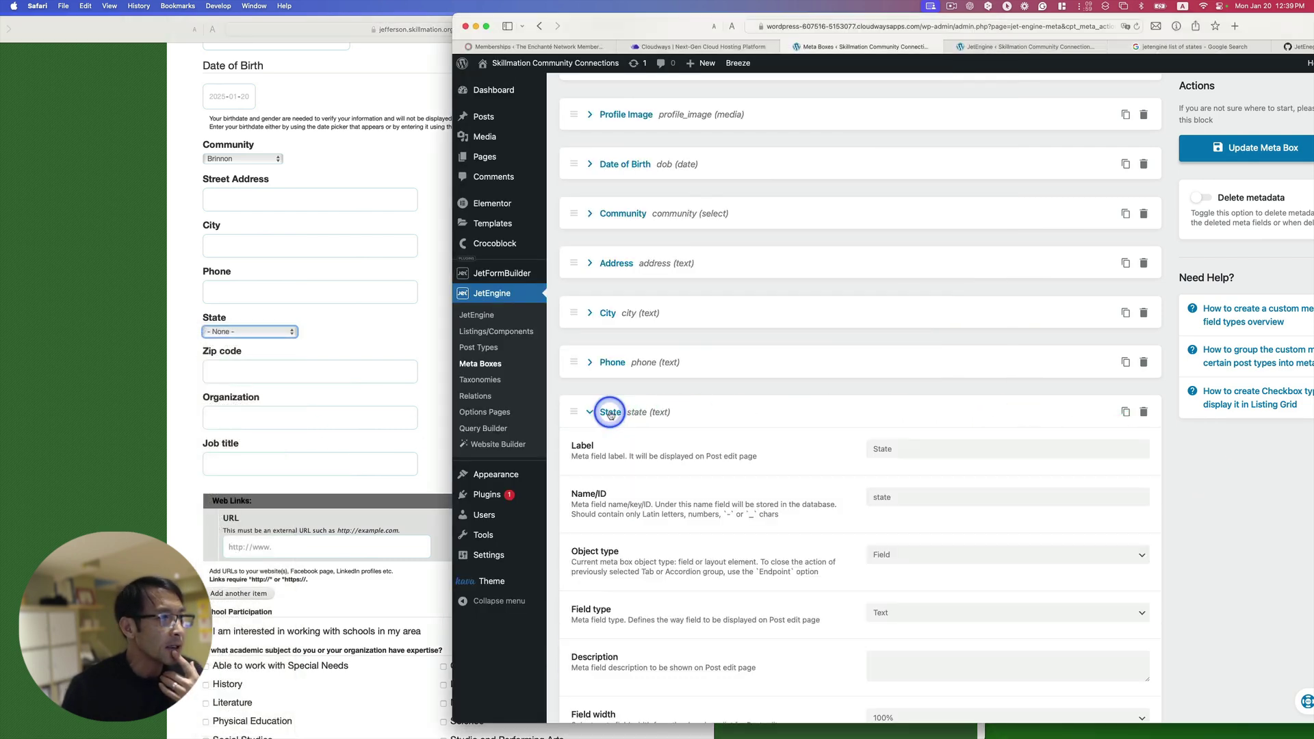
{"action": "scroll", "coordinate": [969, 487], "scroll_direction": "down", "scroll_amount": 2}
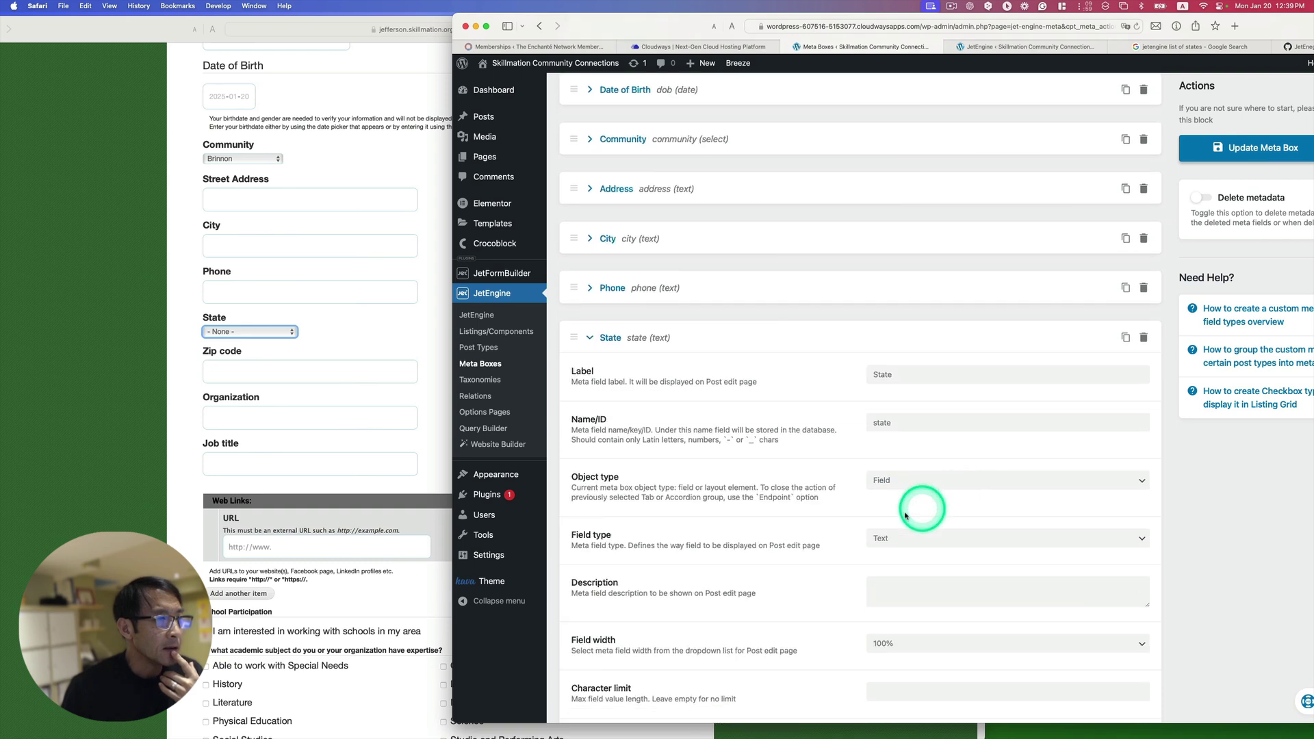
{"action": "left_click", "coordinate": [921, 536]}
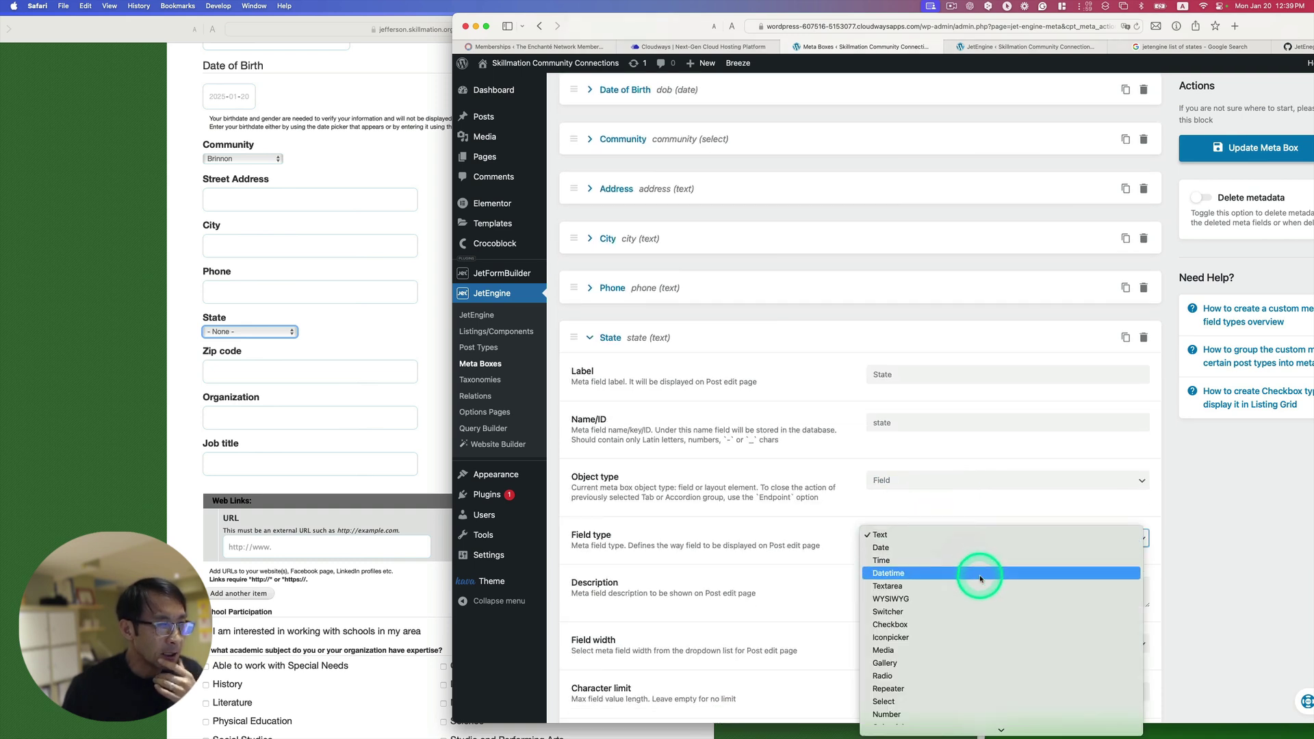
{"action": "left_click", "coordinate": [947, 698]}
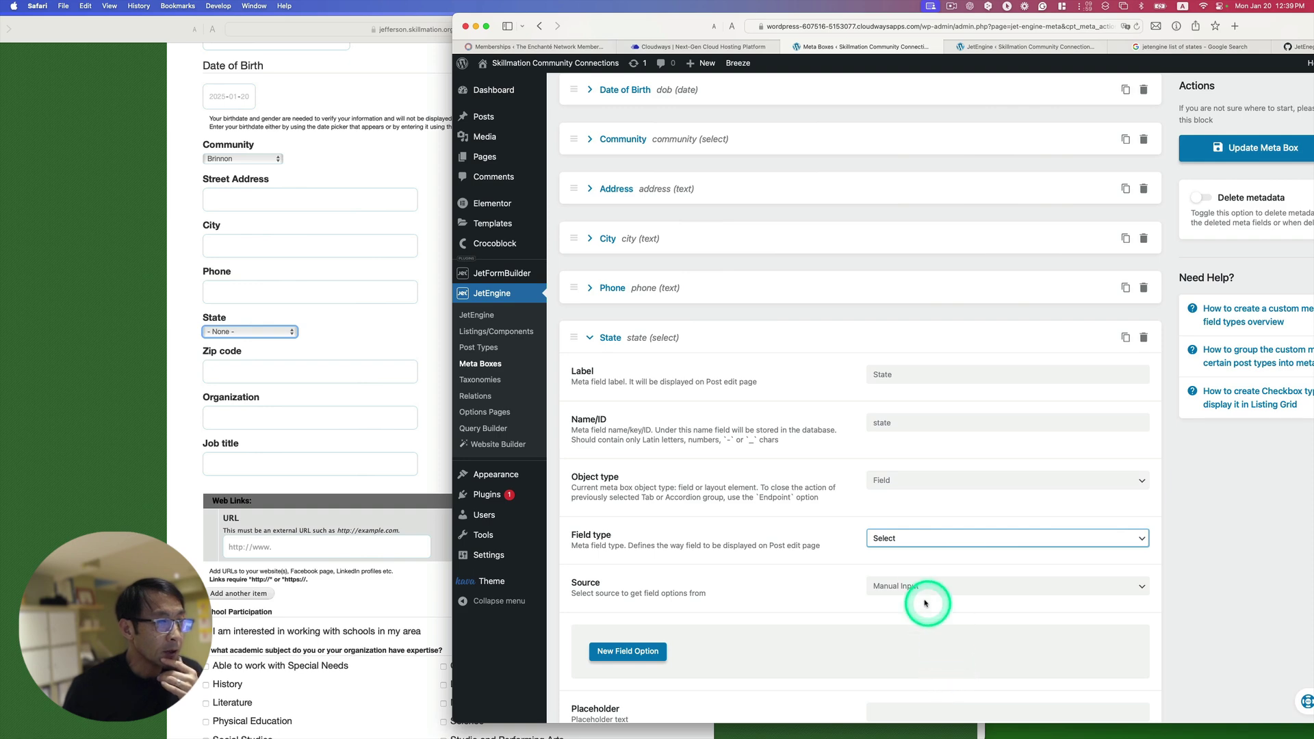
{"action": "left_click", "coordinate": [895, 587]}
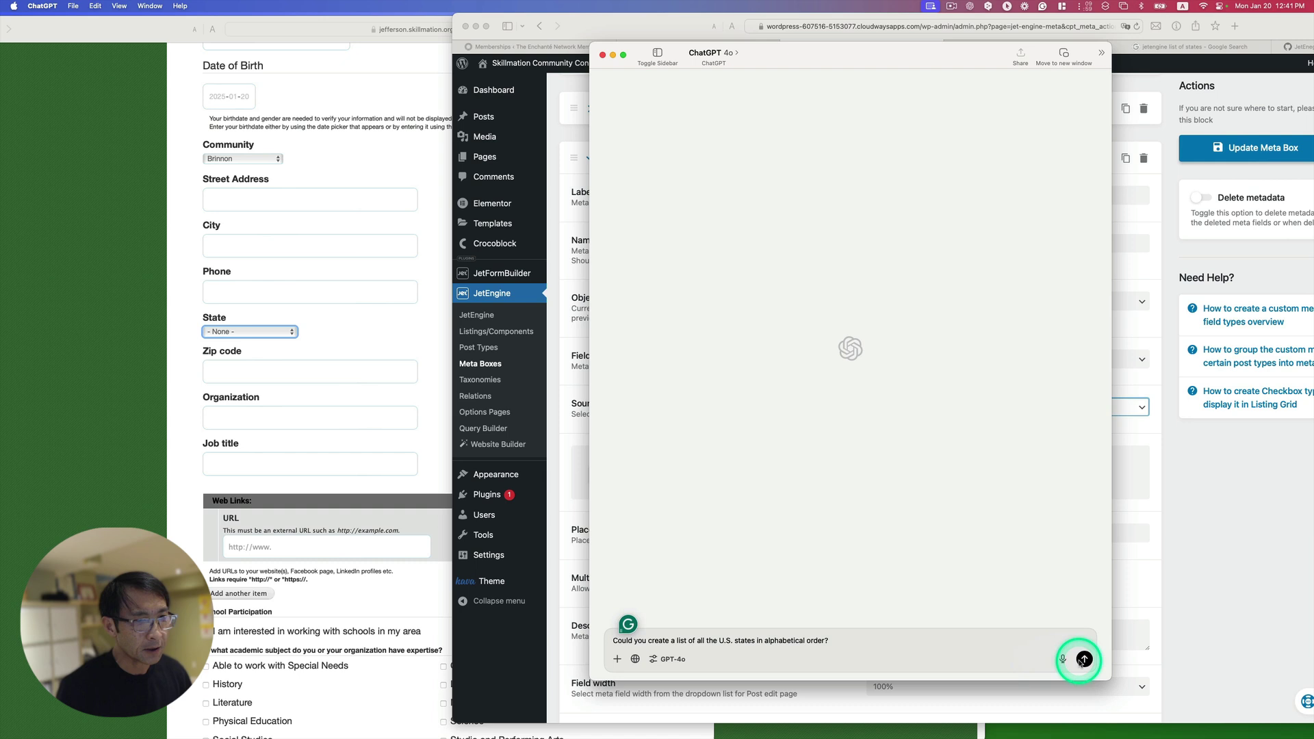
- Have ChatGPT list U.S. states alphabetically as CSV and save US_States_Alphabetical.csv to the Desktop
{"action": "left_click", "coordinate": [1084, 659]}
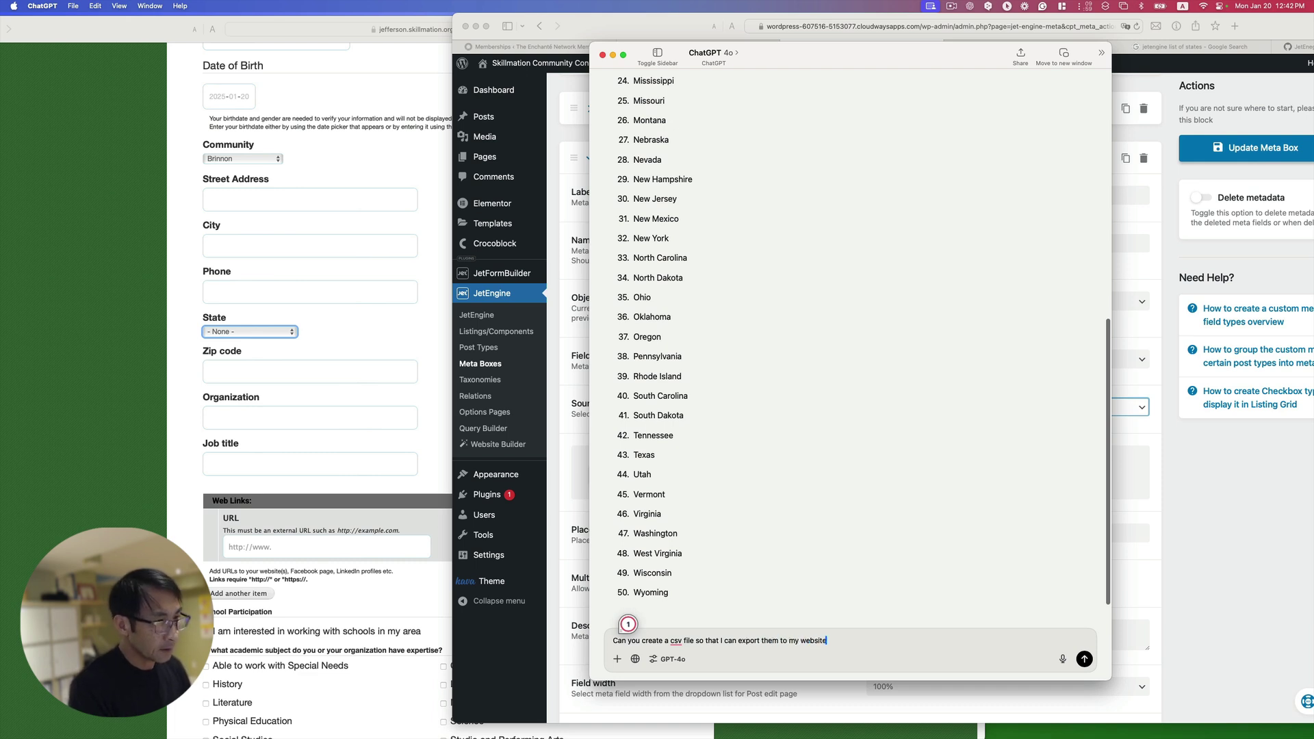
{"action": "key", "text": "Return"}
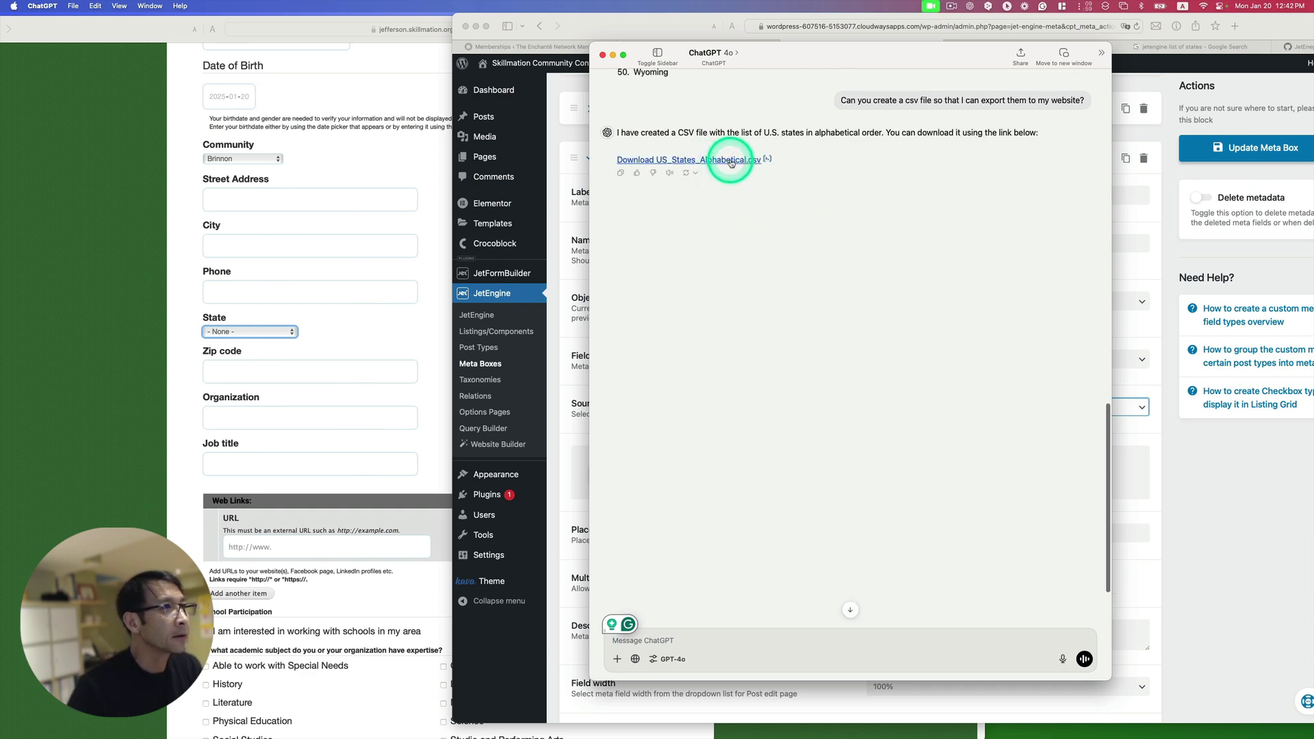
{"action": "left_click", "coordinate": [730, 161]}
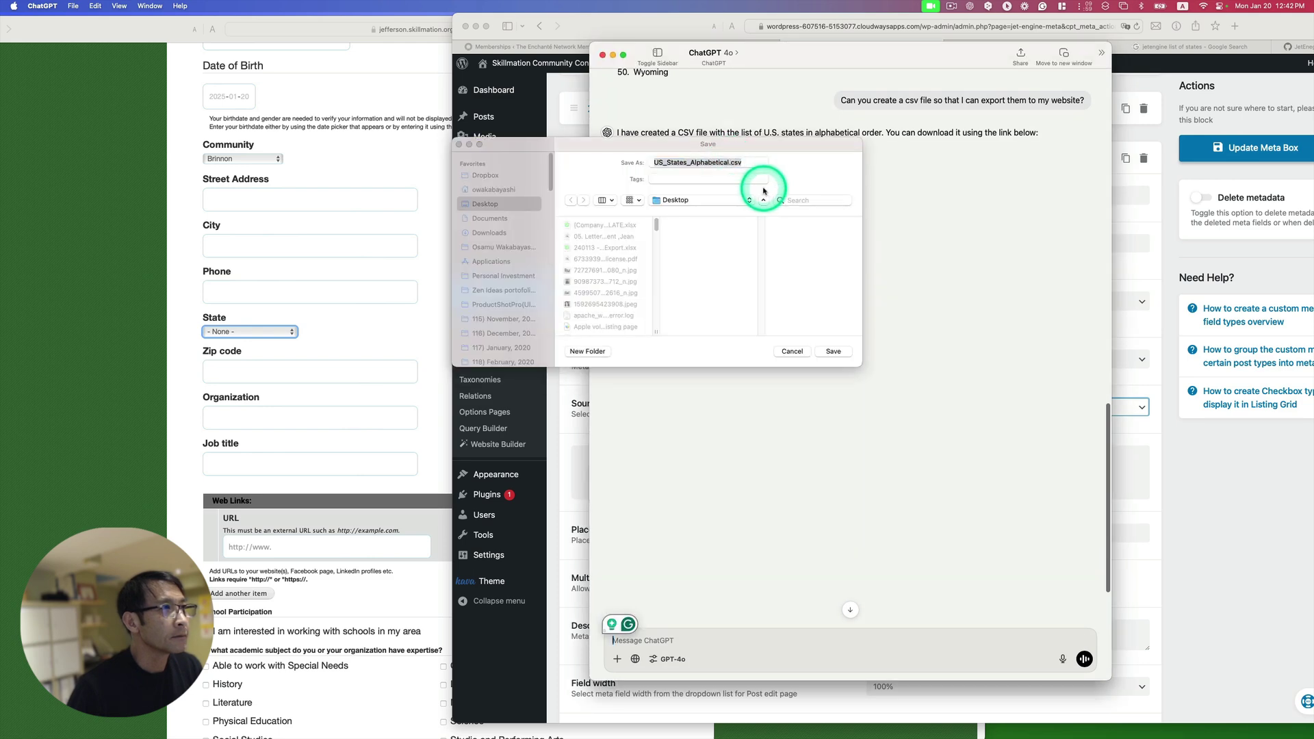
{"action": "left_click", "coordinate": [833, 350]}
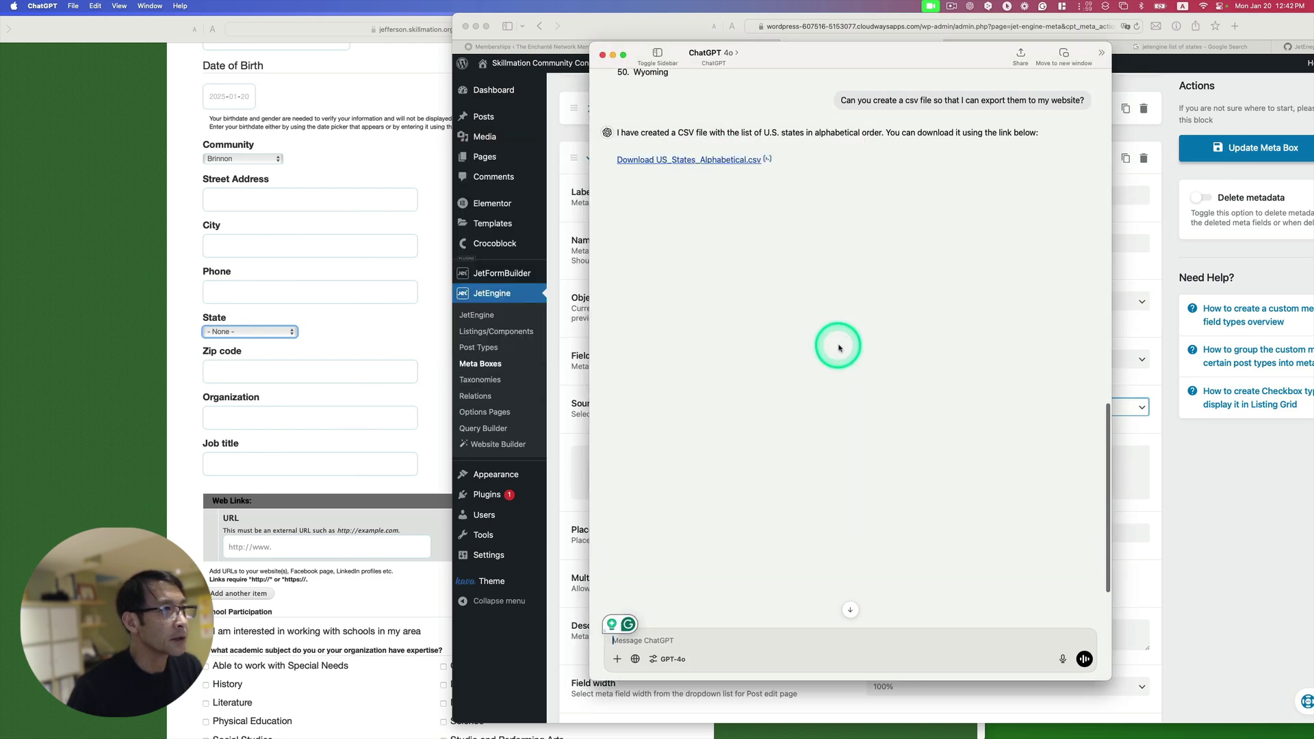
- Scroll through the state list in Numbers, then bring back the JetEngine page in a widened browser
{"action": "left_click", "coordinate": [977, 93]}
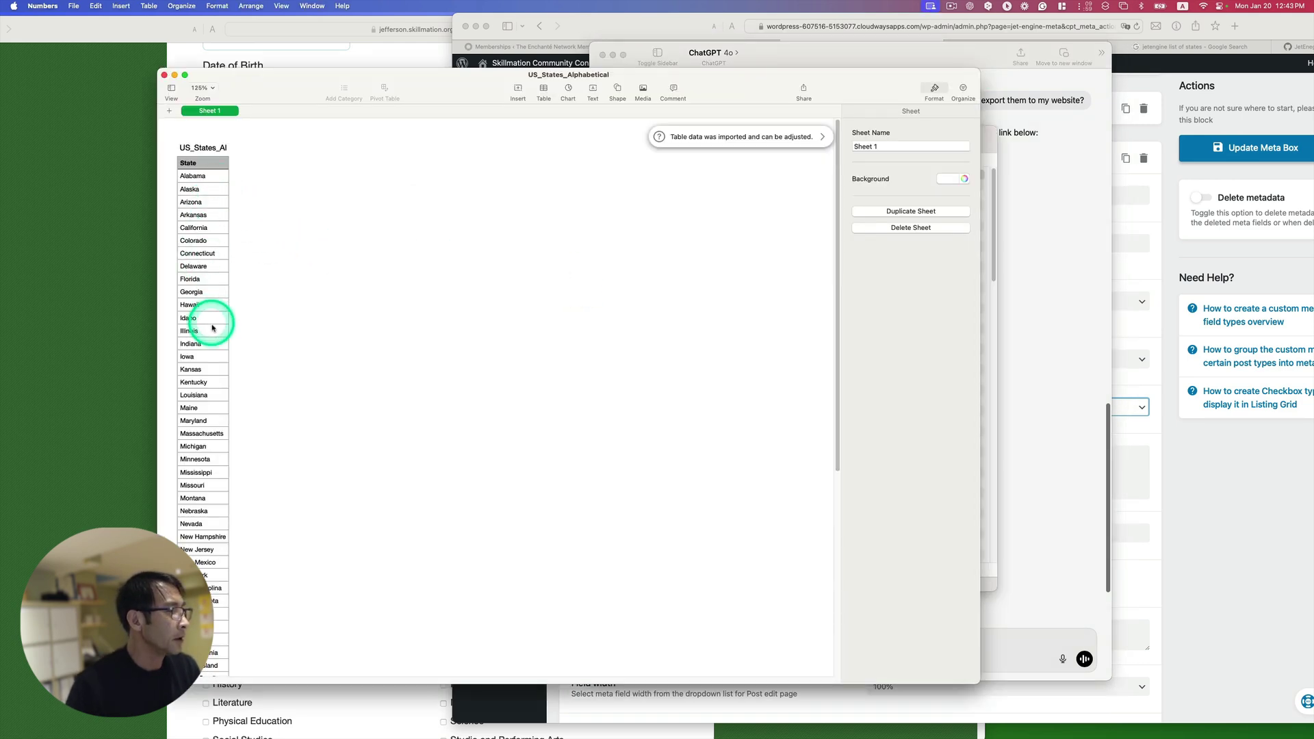
{"action": "scroll", "coordinate": [214, 332], "scroll_direction": "down", "scroll_amount": 5}
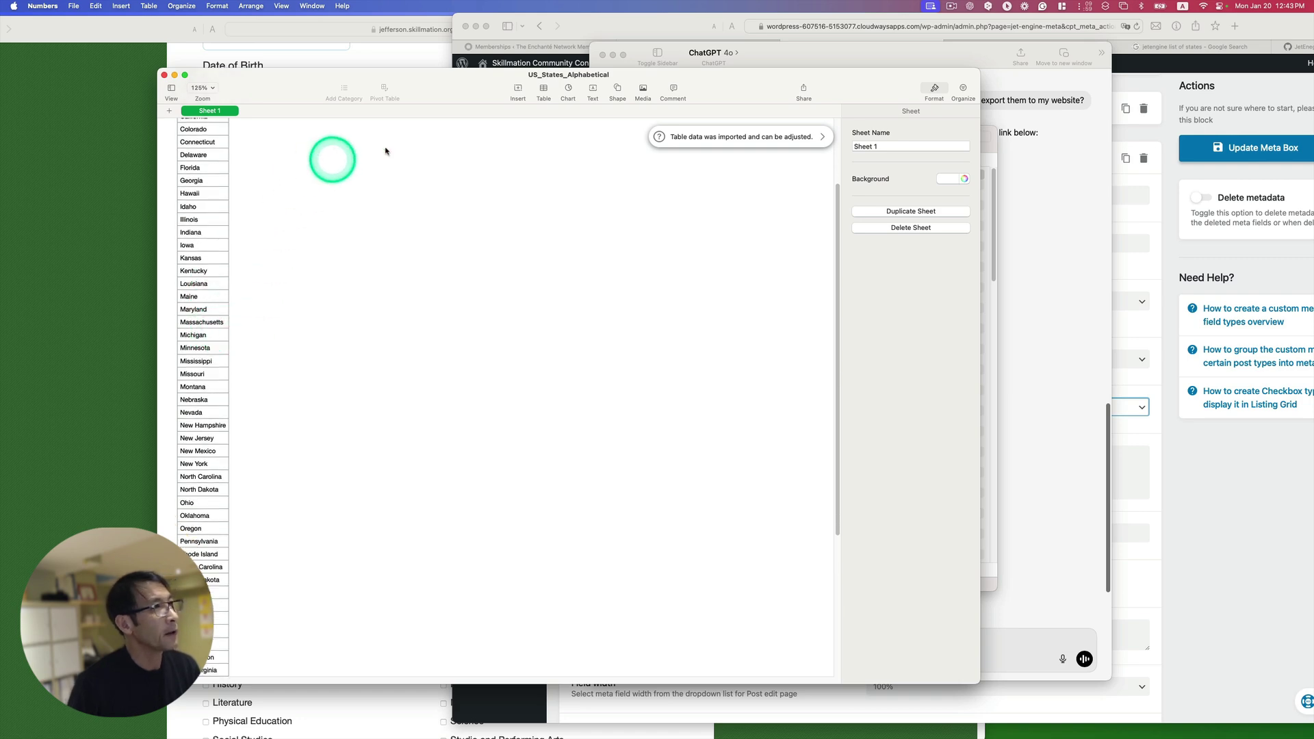
{"action": "left_click", "coordinate": [842, 47]}
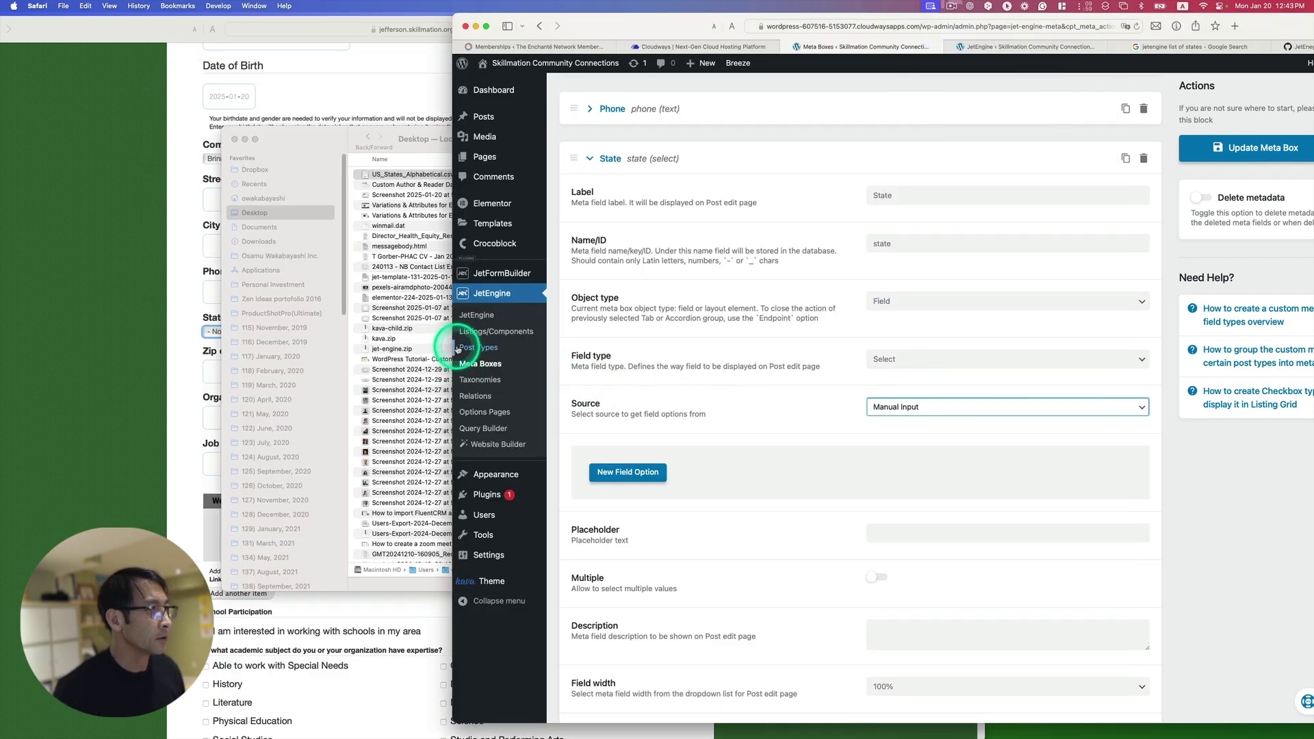
{"action": "left_click_drag", "start_coordinate": [451, 345], "coordinate": [81, 343]}
- Create a new JetEngine glossary named State with data source 'Get items from uploaded file'
{"action": "left_click", "coordinate": [109, 315]}
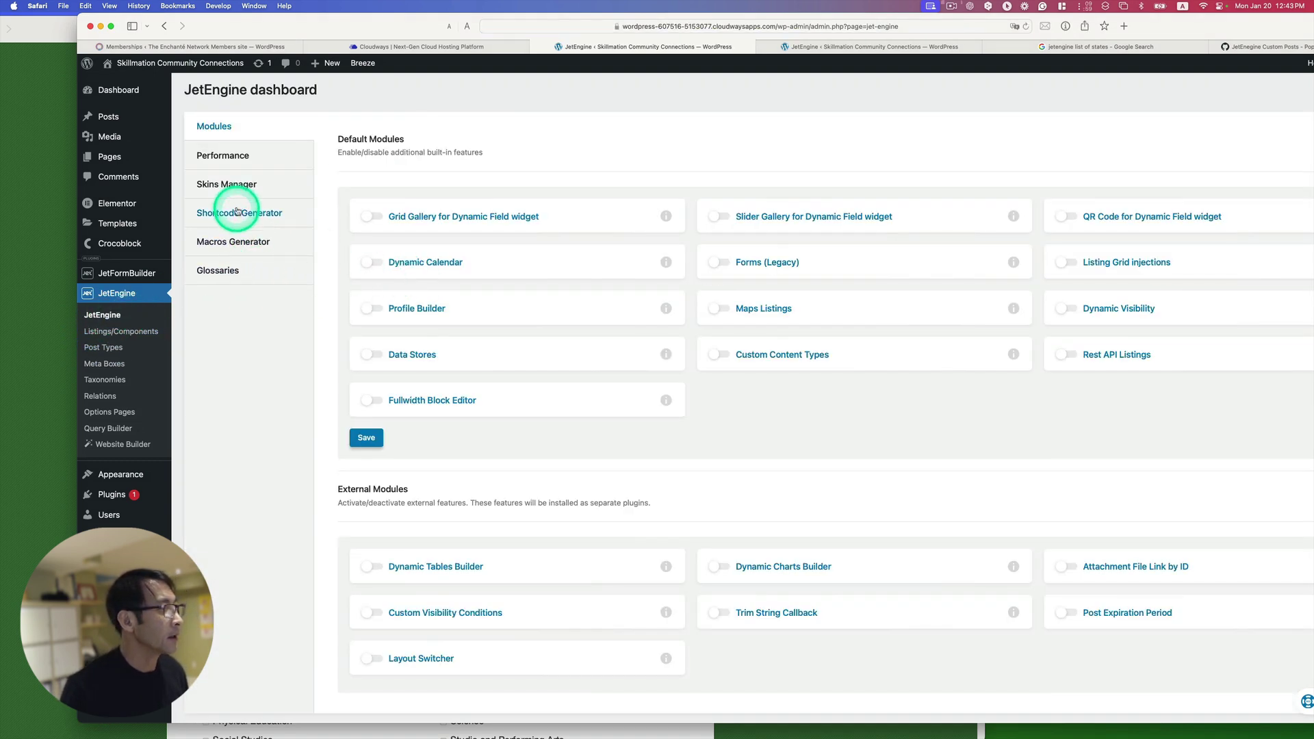
{"action": "left_click", "coordinate": [228, 273]}
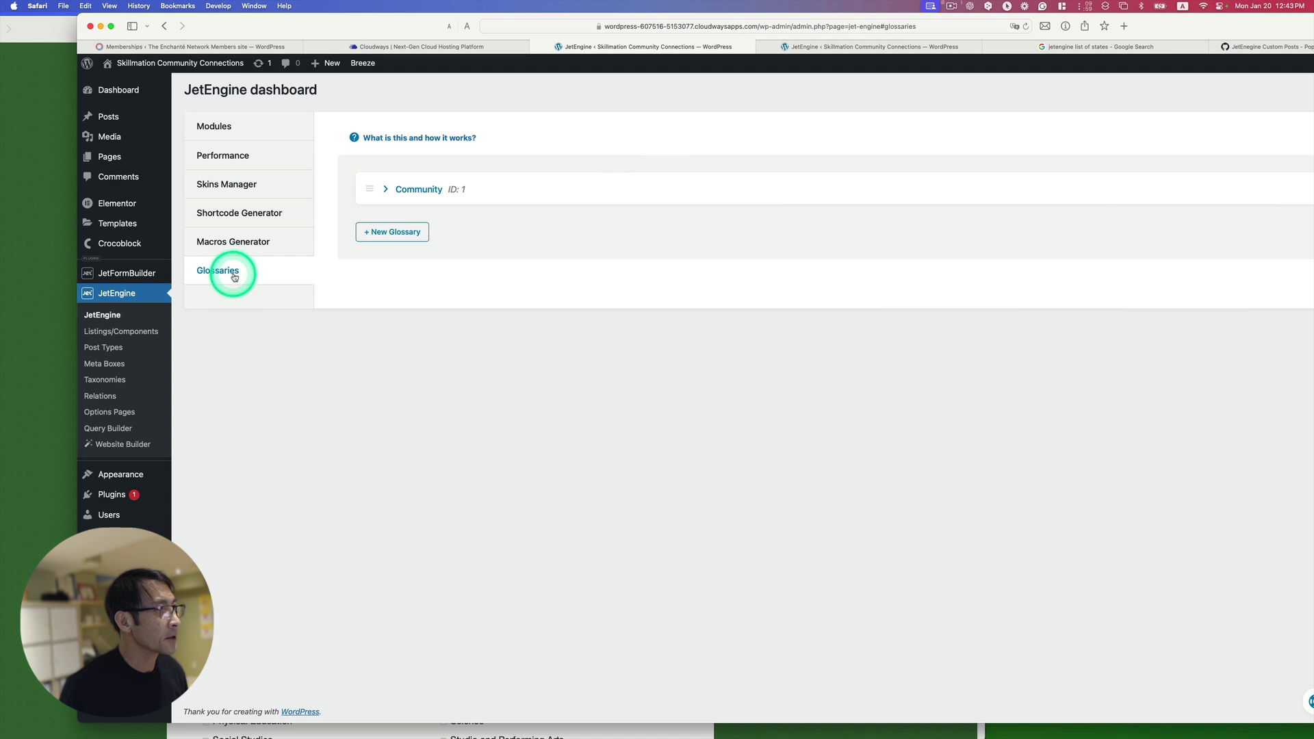
{"action": "left_click", "coordinate": [400, 234]}
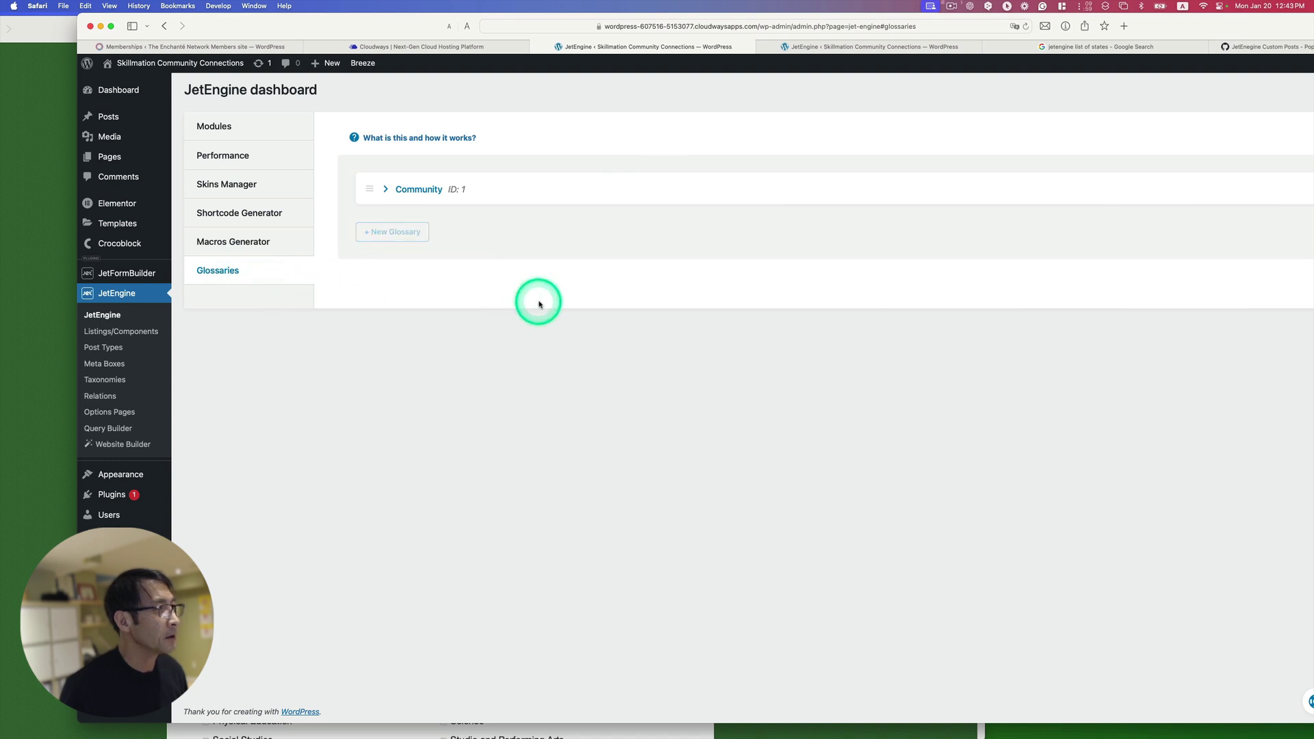
{"action": "left_click", "coordinate": [898, 275]}
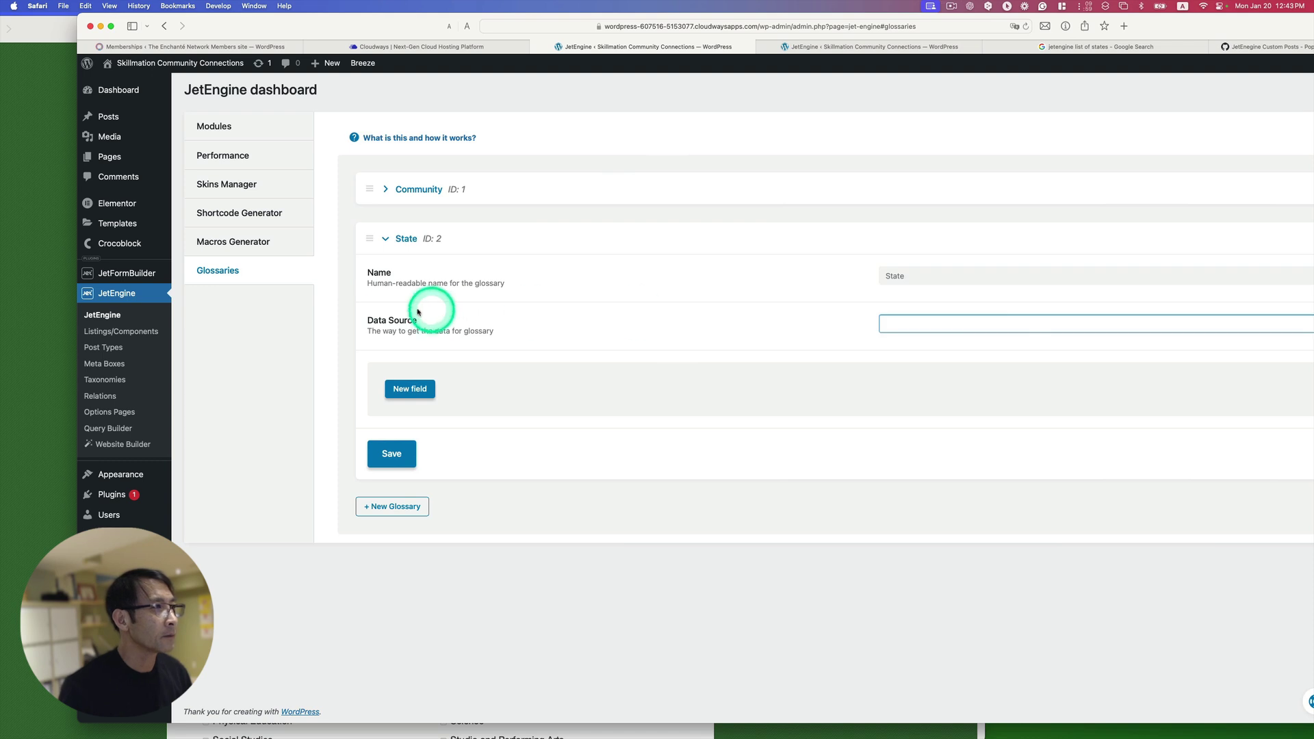
{"action": "left_click", "coordinate": [915, 323]}
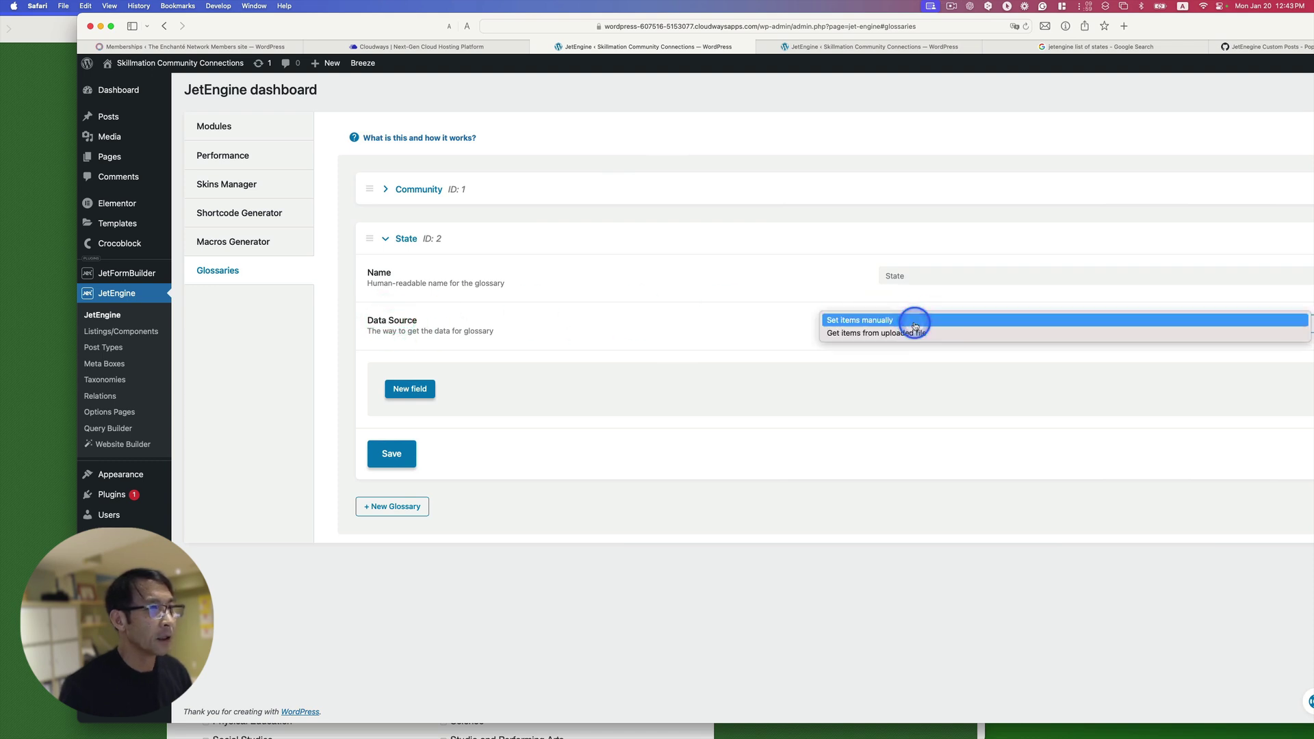
{"action": "left_click", "coordinate": [840, 333]}
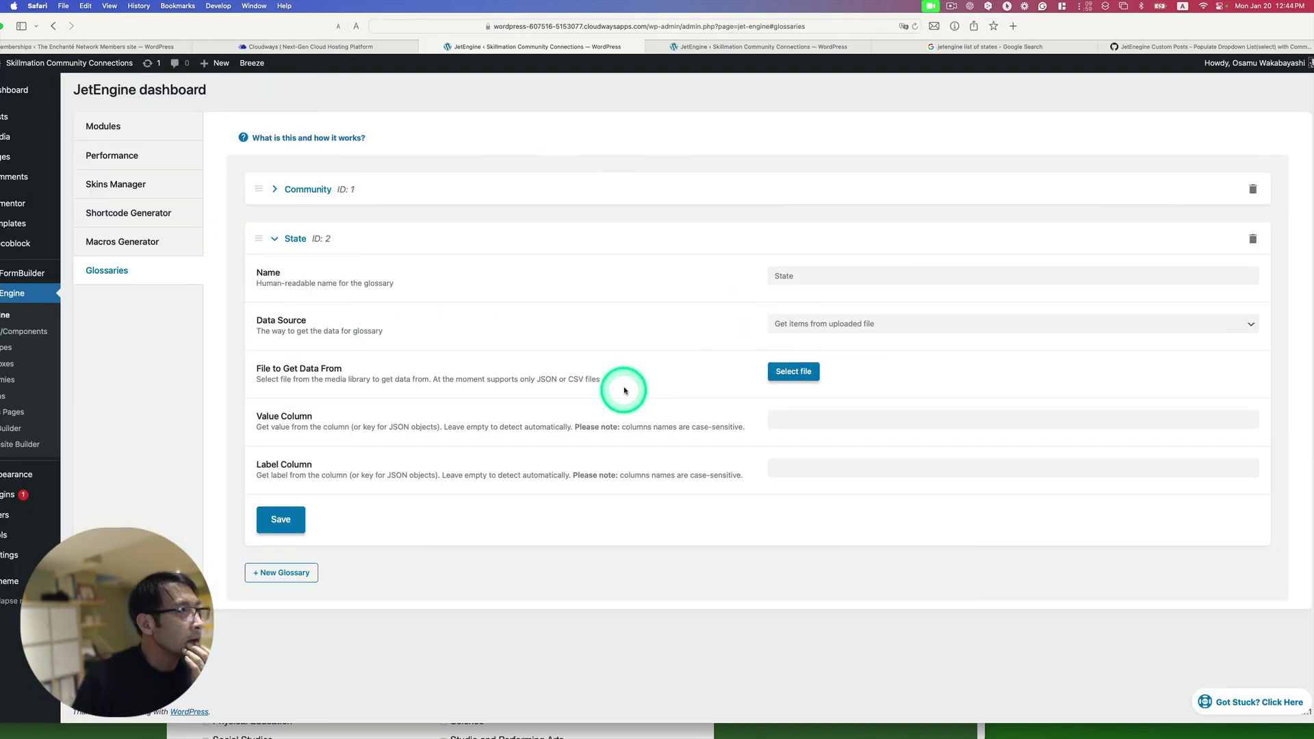
- Upload US_States_Alphabetical.csv from the Desktop and attach it as the State glossary's data file
{"action": "left_click", "coordinate": [794, 372]}
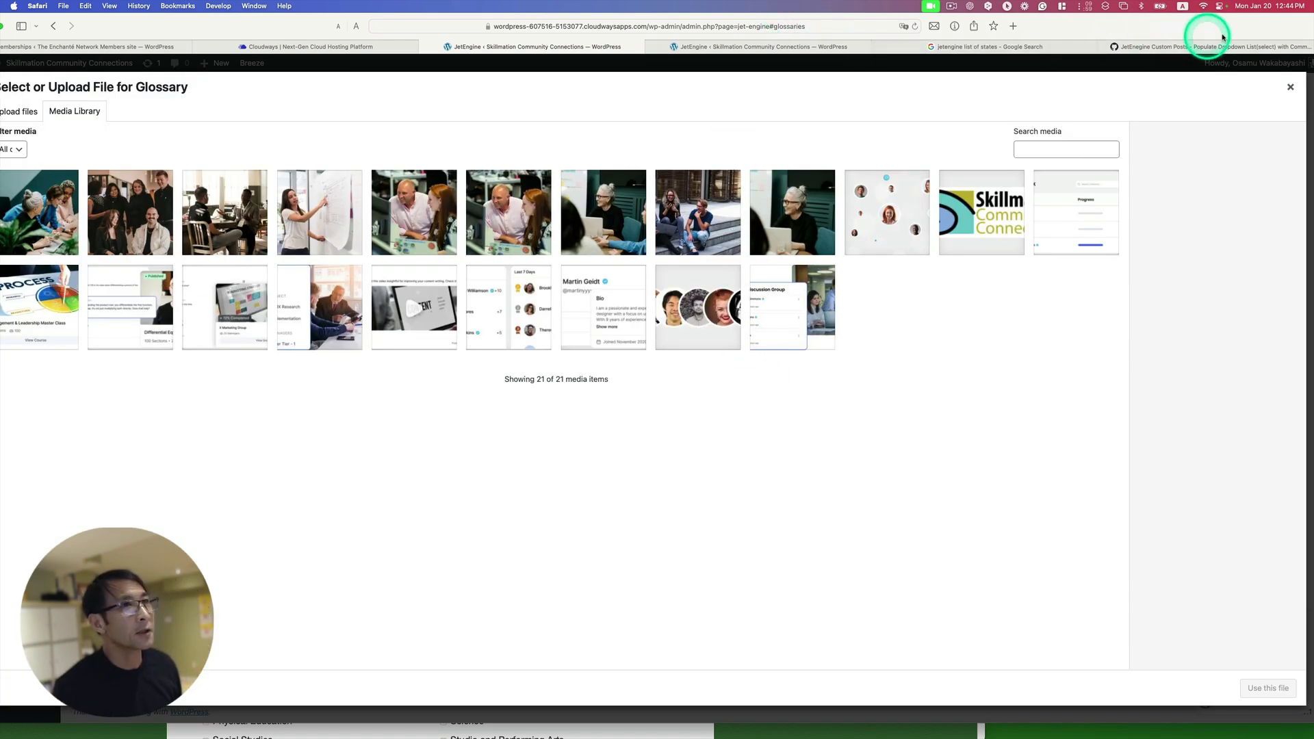
{"action": "left_click_drag", "start_coordinate": [1216, 33], "coordinate": [1173, 38]}
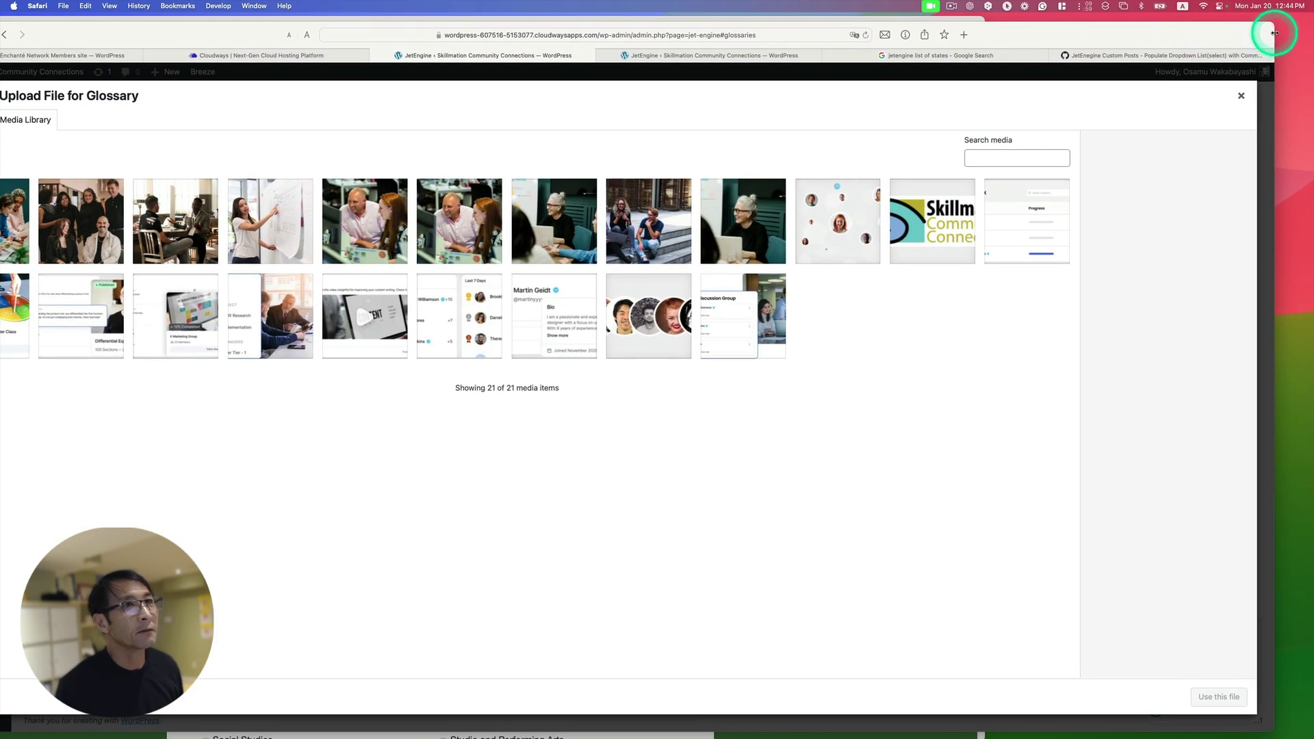
{"action": "left_click_drag", "start_coordinate": [1275, 33], "coordinate": [1214, 41]}
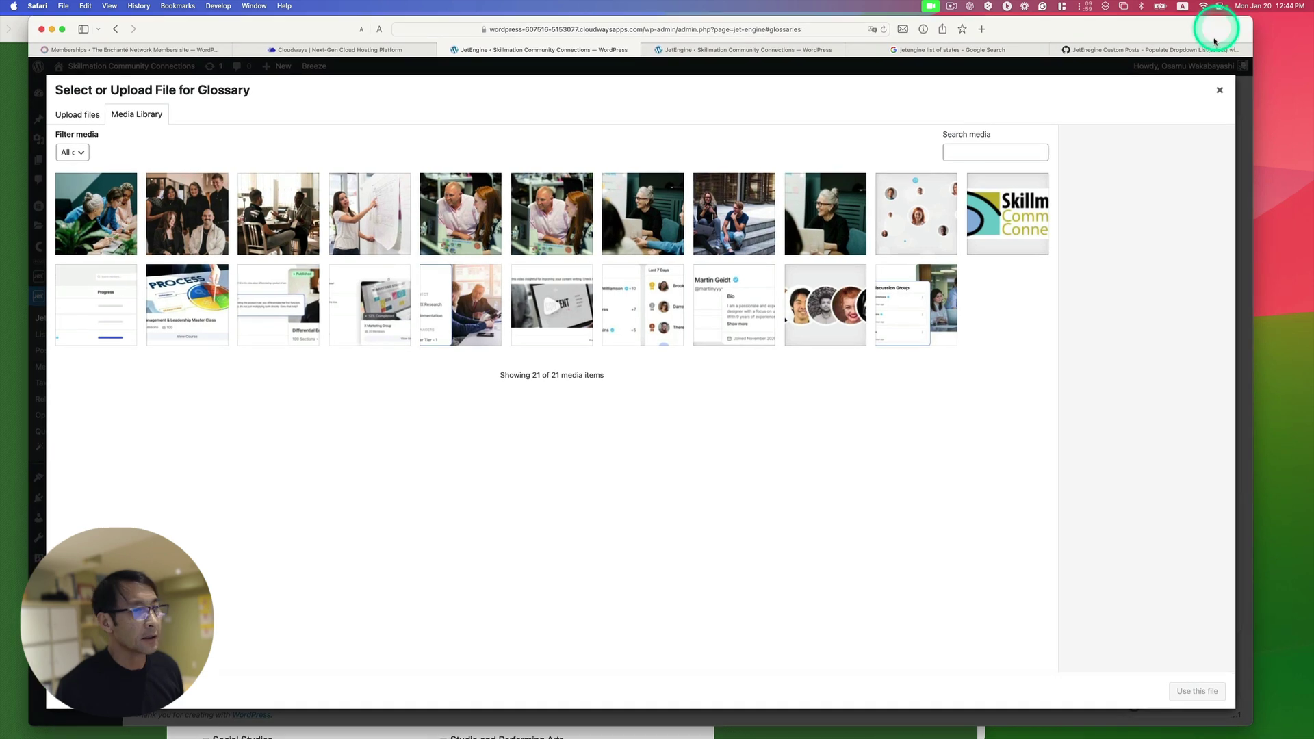
{"action": "left_click", "coordinate": [96, 117]}
{"action": "left_click", "coordinate": [681, 346]}
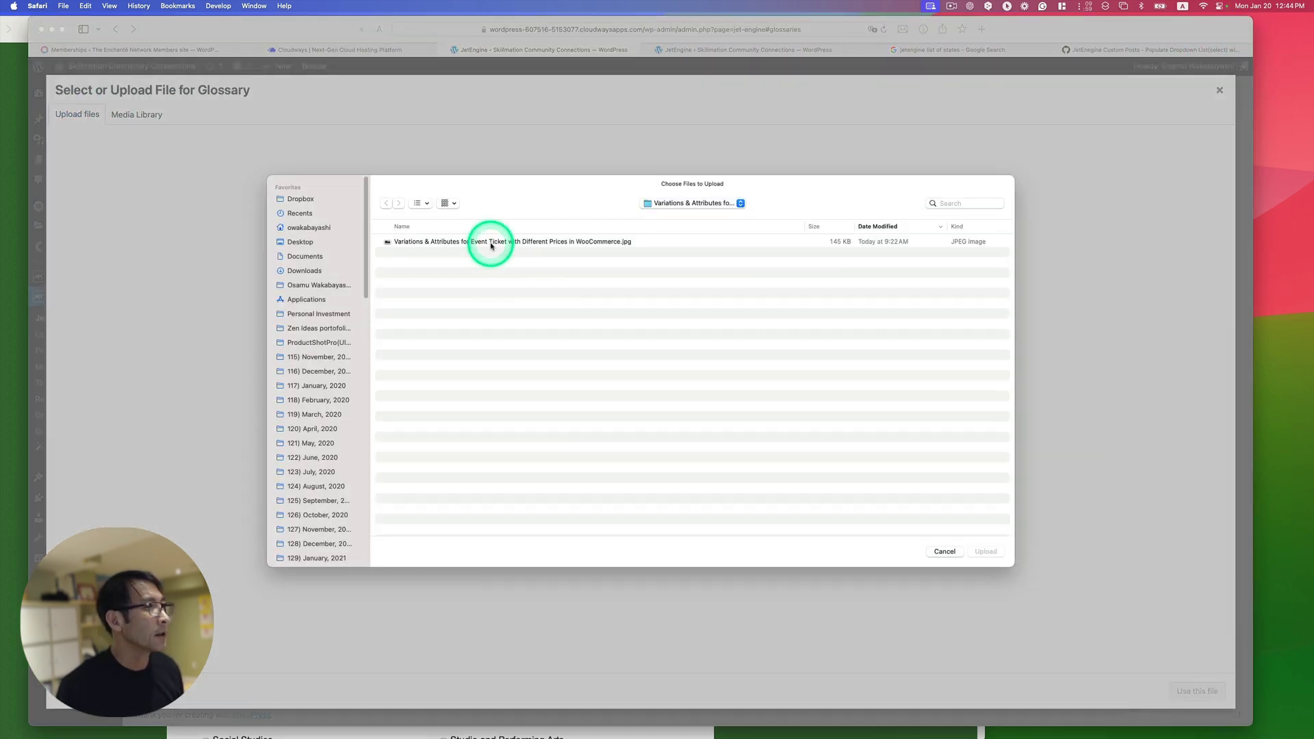
{"action": "left_click", "coordinate": [319, 242]}
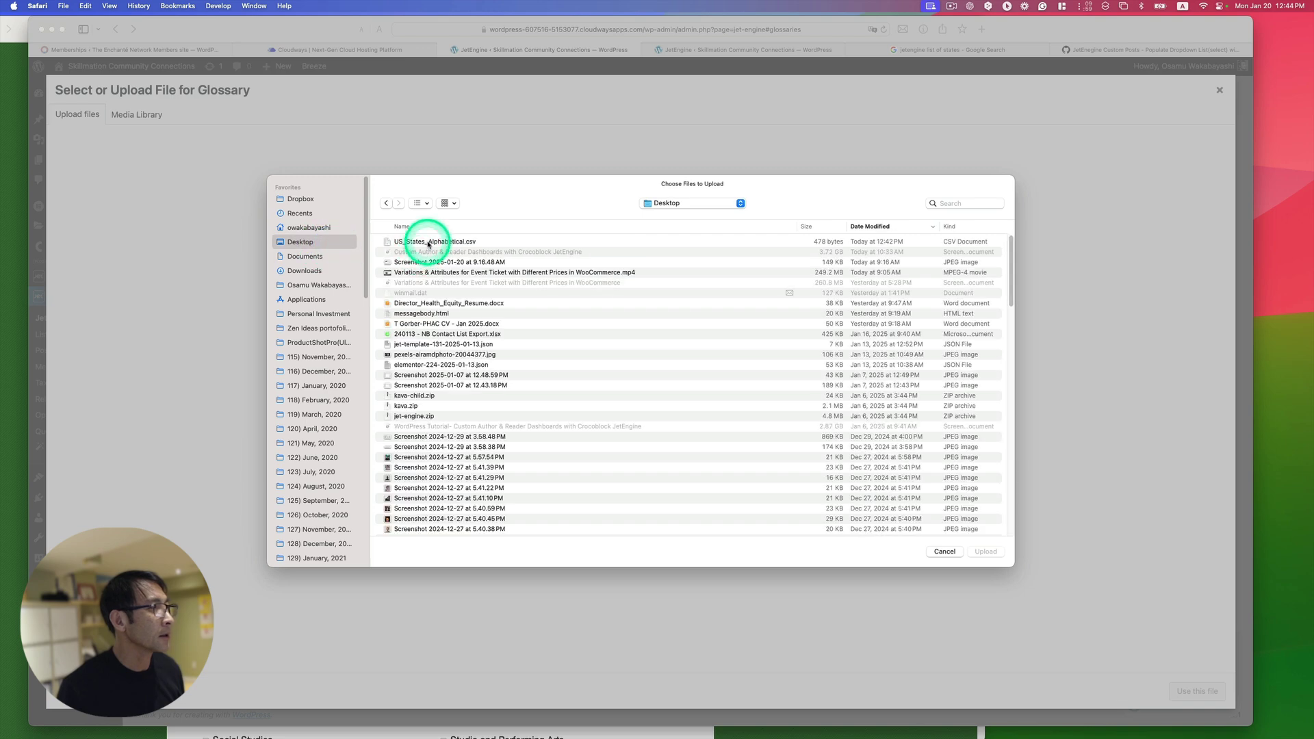
{"action": "left_click", "coordinate": [428, 244]}
{"action": "left_click", "coordinate": [985, 552]}
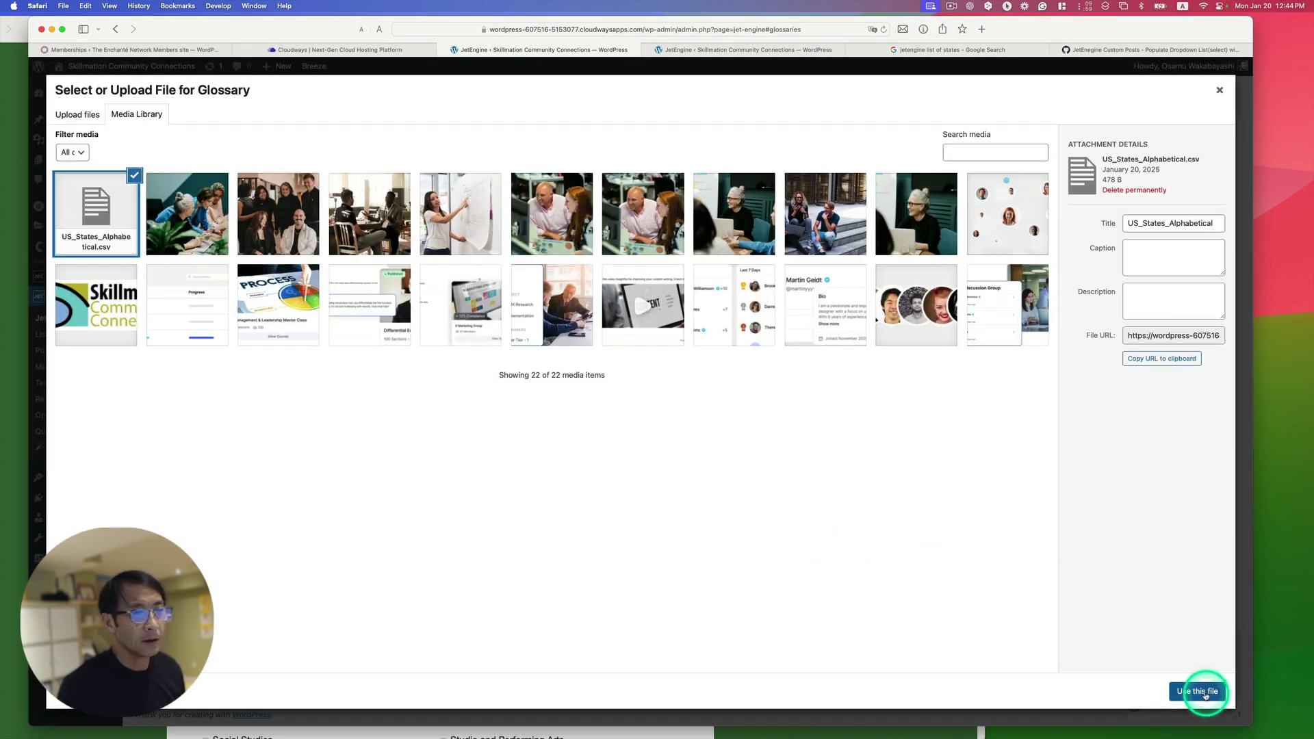
{"action": "left_click", "coordinate": [1197, 691]}
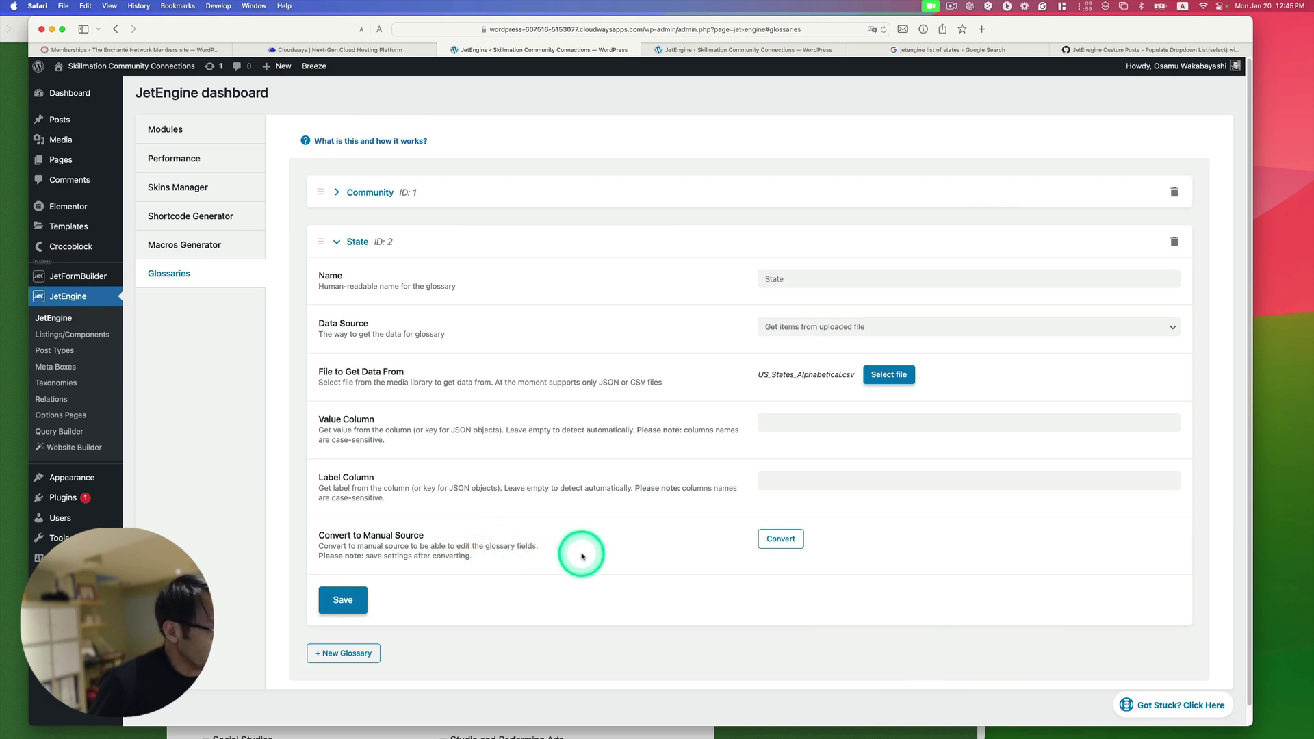
- Convert the State glossary to manual items and inspect the stray State entry's field value
{"action": "left_click", "coordinate": [772, 545]}
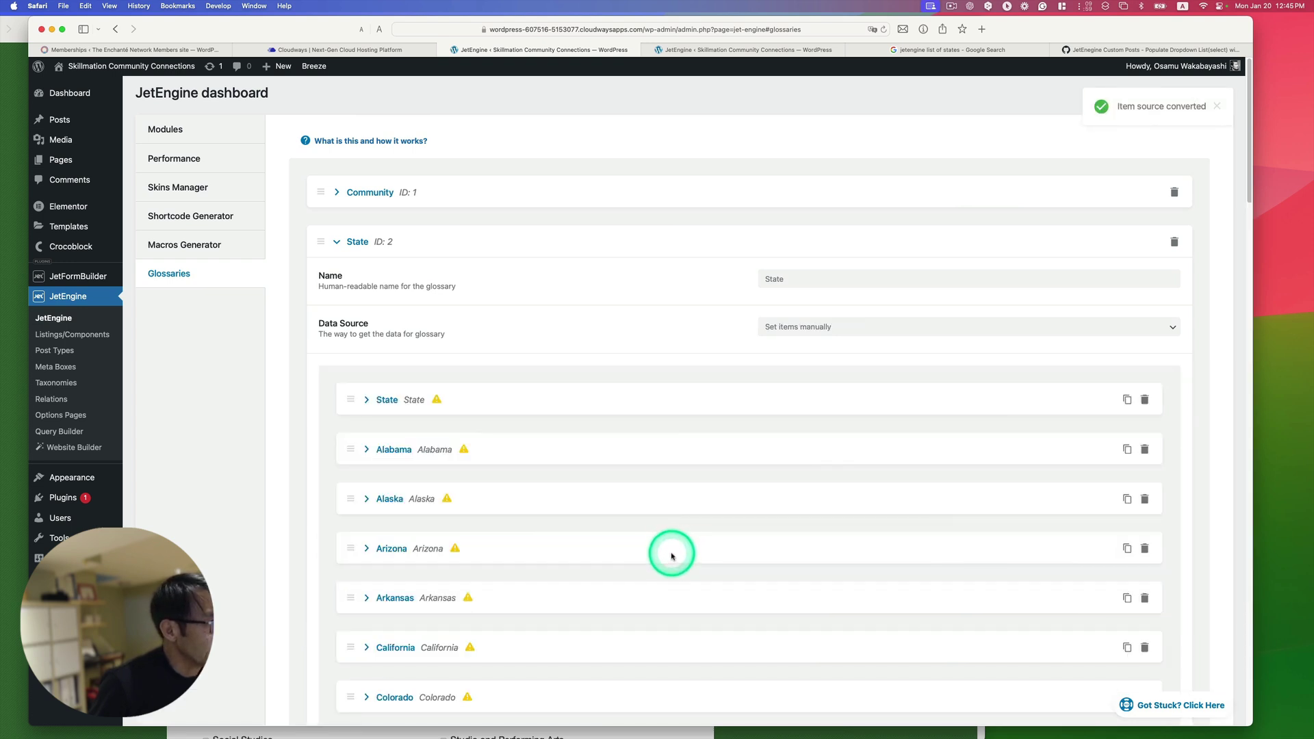
{"action": "scroll", "coordinate": [671, 554], "scroll_direction": "down", "scroll_amount": 2}
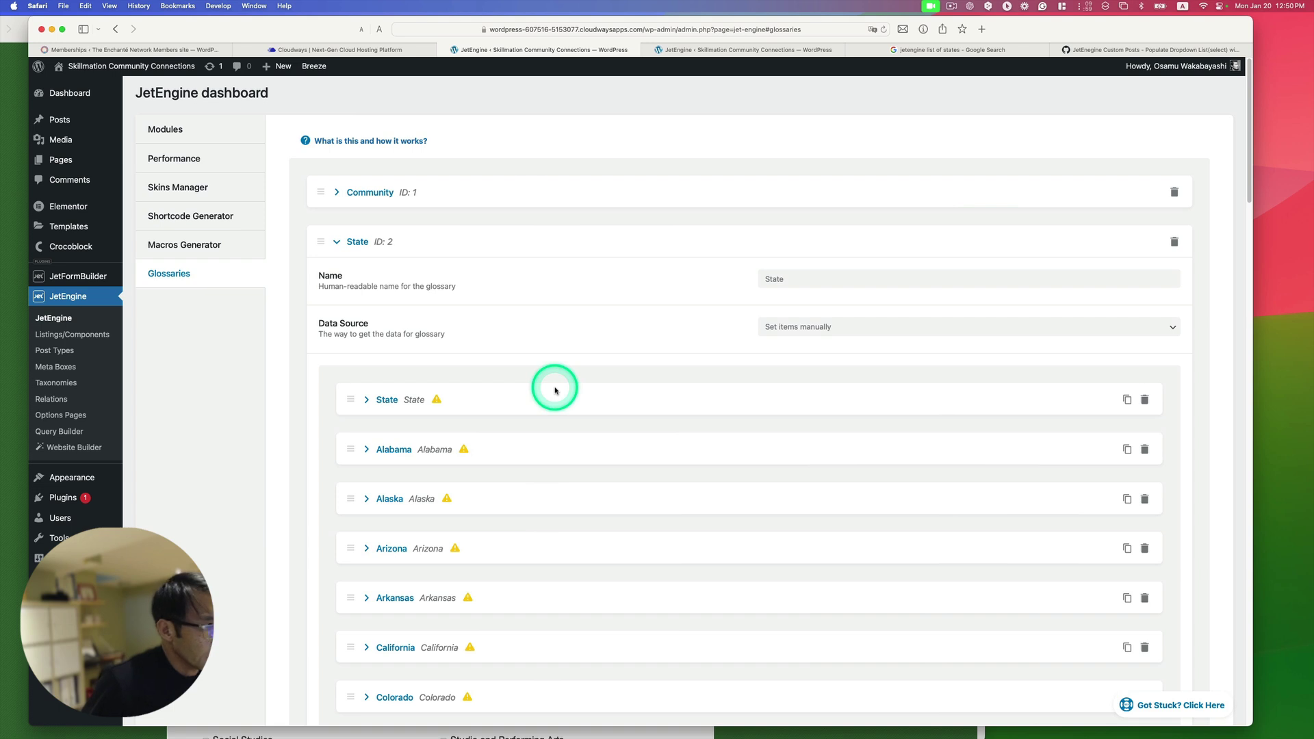
{"action": "scroll", "coordinate": [555, 390], "scroll_direction": "down", "scroll_amount": 20}
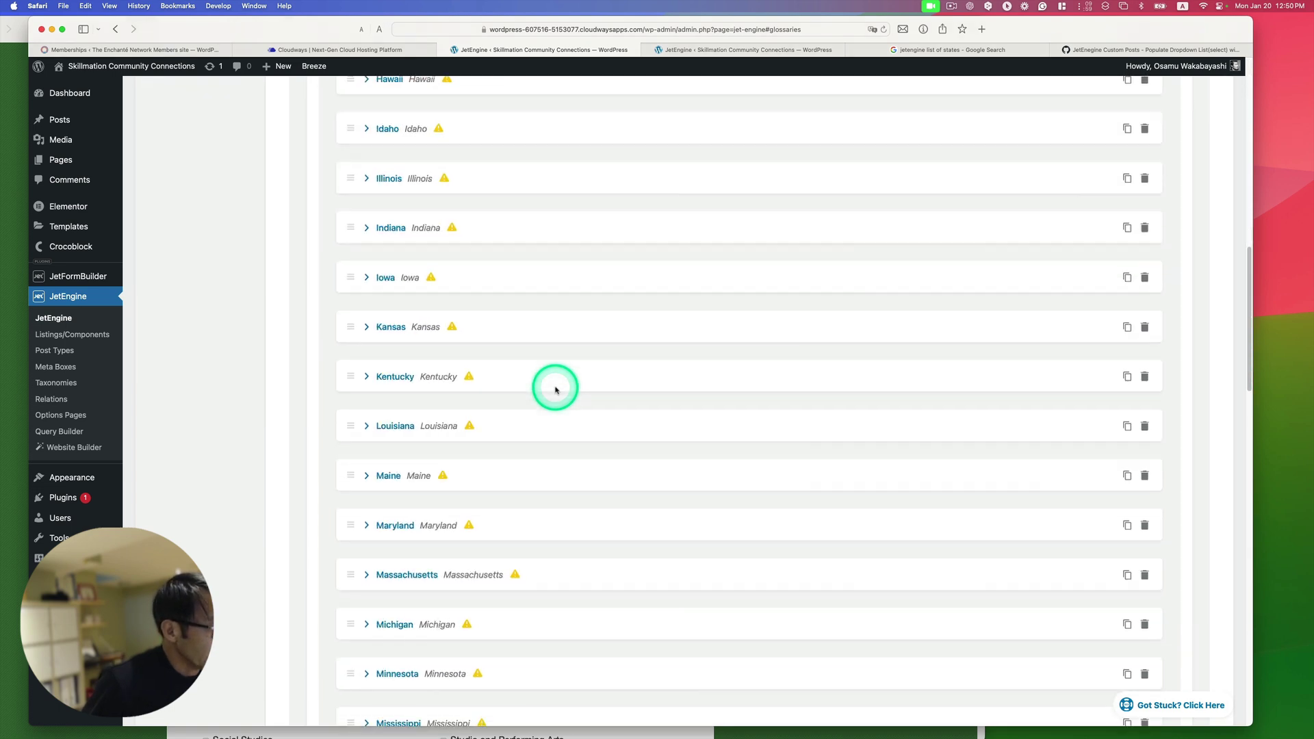
{"action": "scroll", "coordinate": [558, 387], "scroll_direction": "up", "scroll_amount": 20}
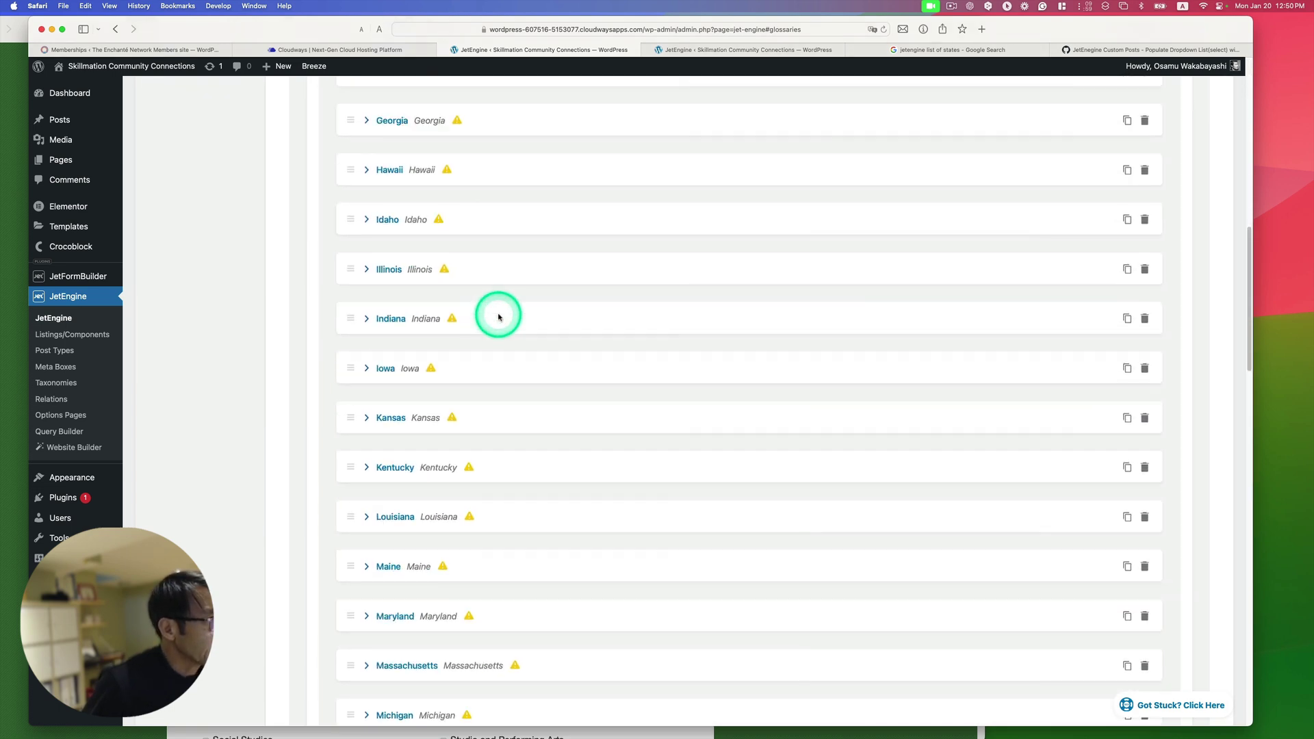
{"action": "scroll", "coordinate": [502, 318], "scroll_direction": "up", "scroll_amount": 5}
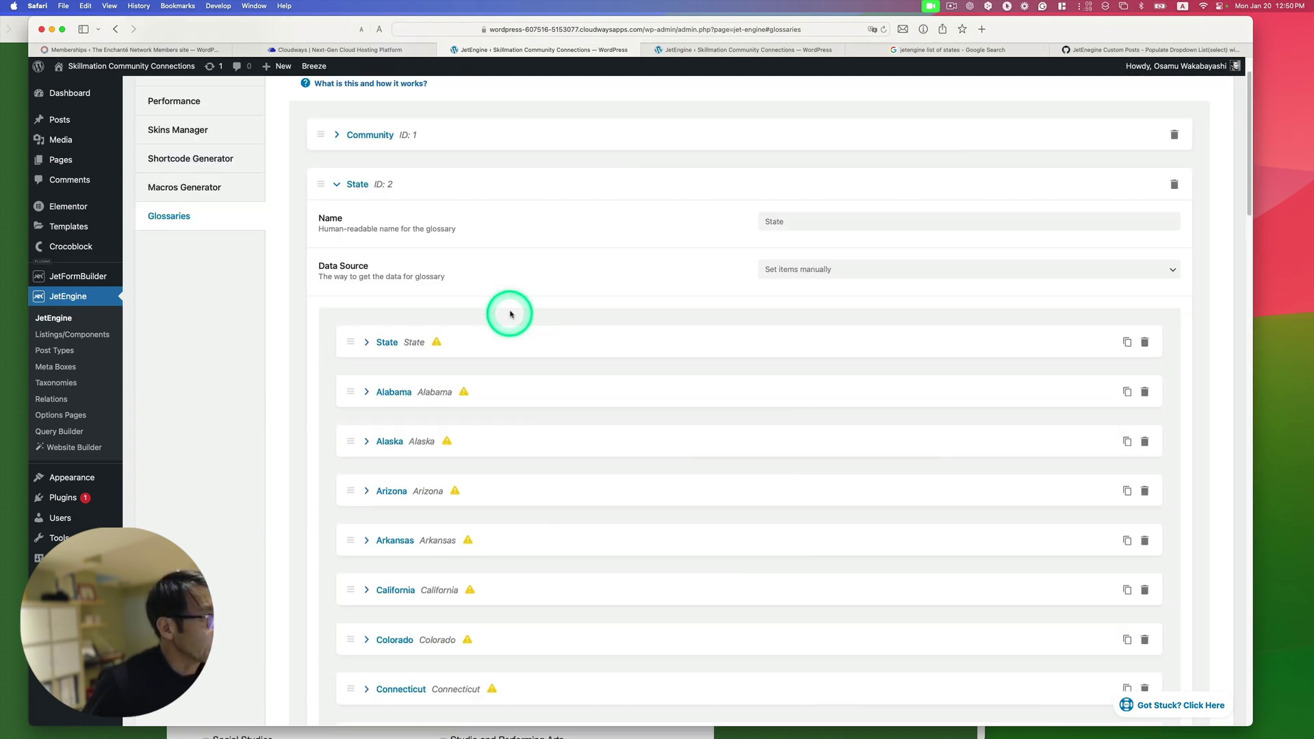
{"action": "left_click", "coordinate": [436, 348]}
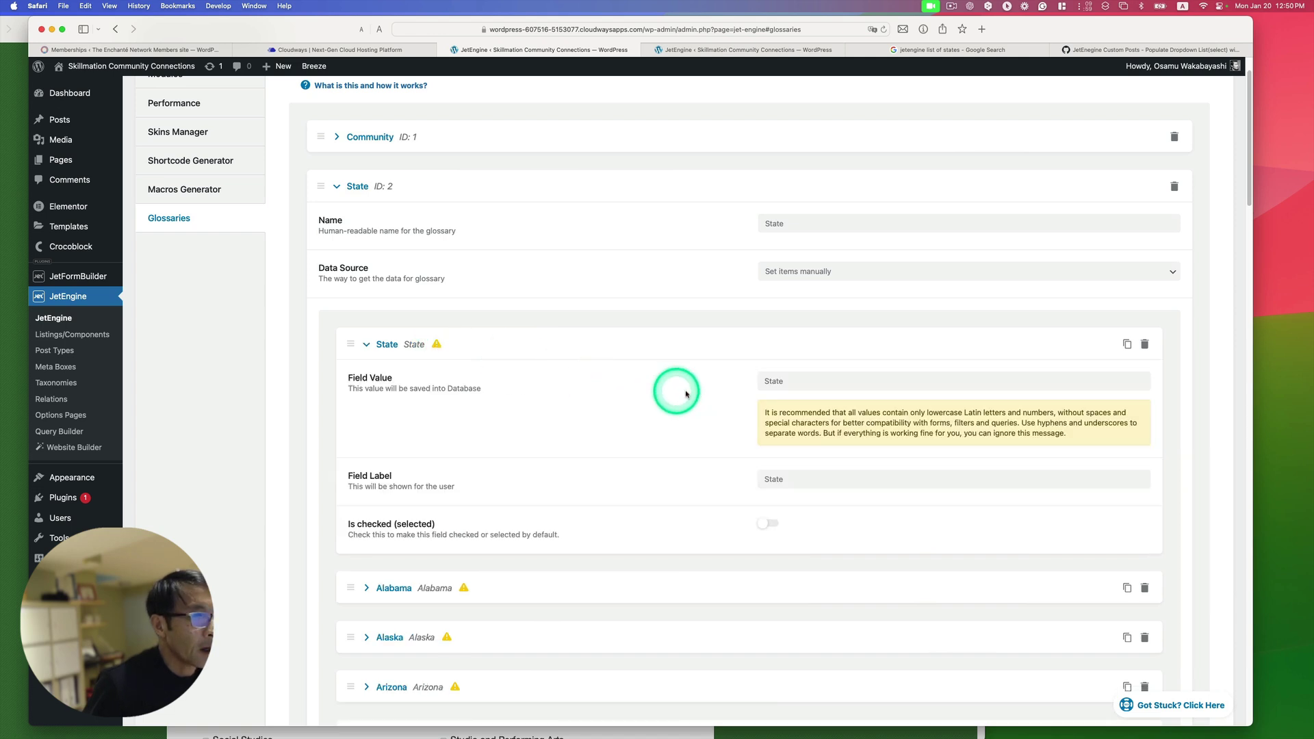
{"action": "left_click", "coordinate": [766, 382]}
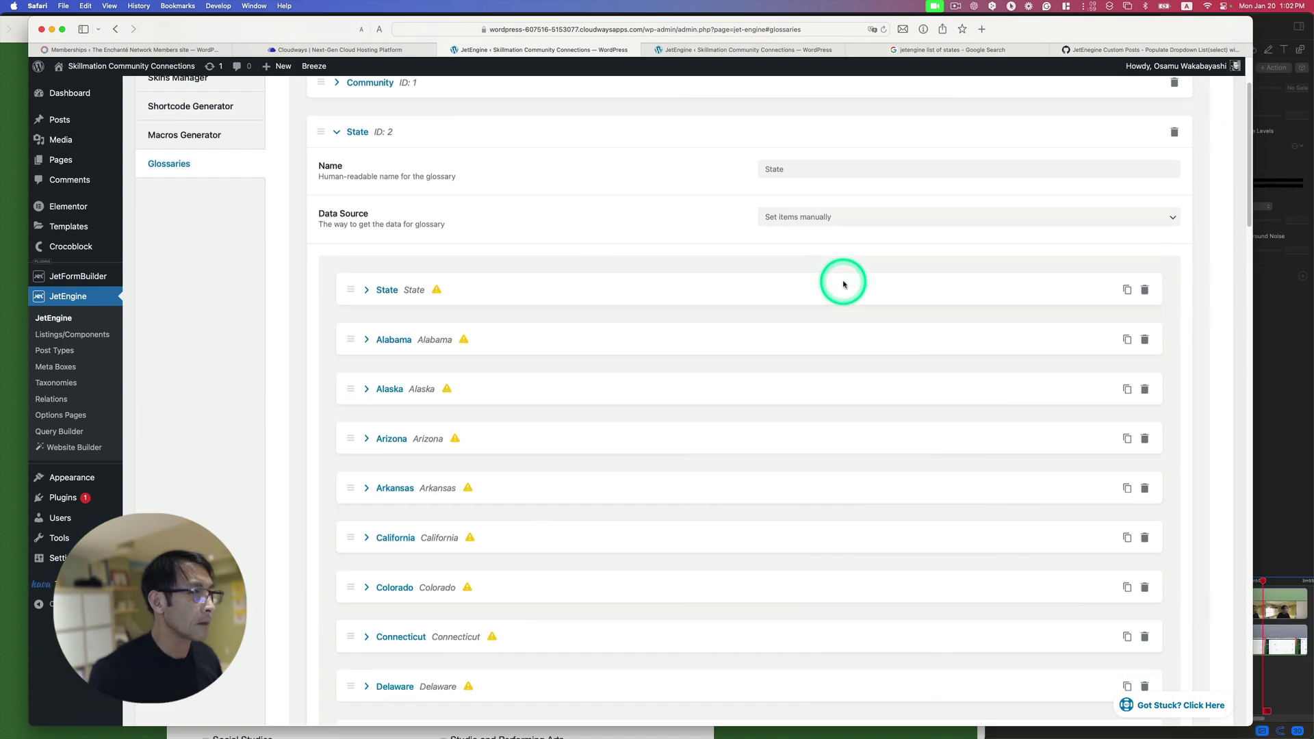
{"action": "scroll", "coordinate": [842, 281], "scroll_direction": "down", "scroll_amount": 3}
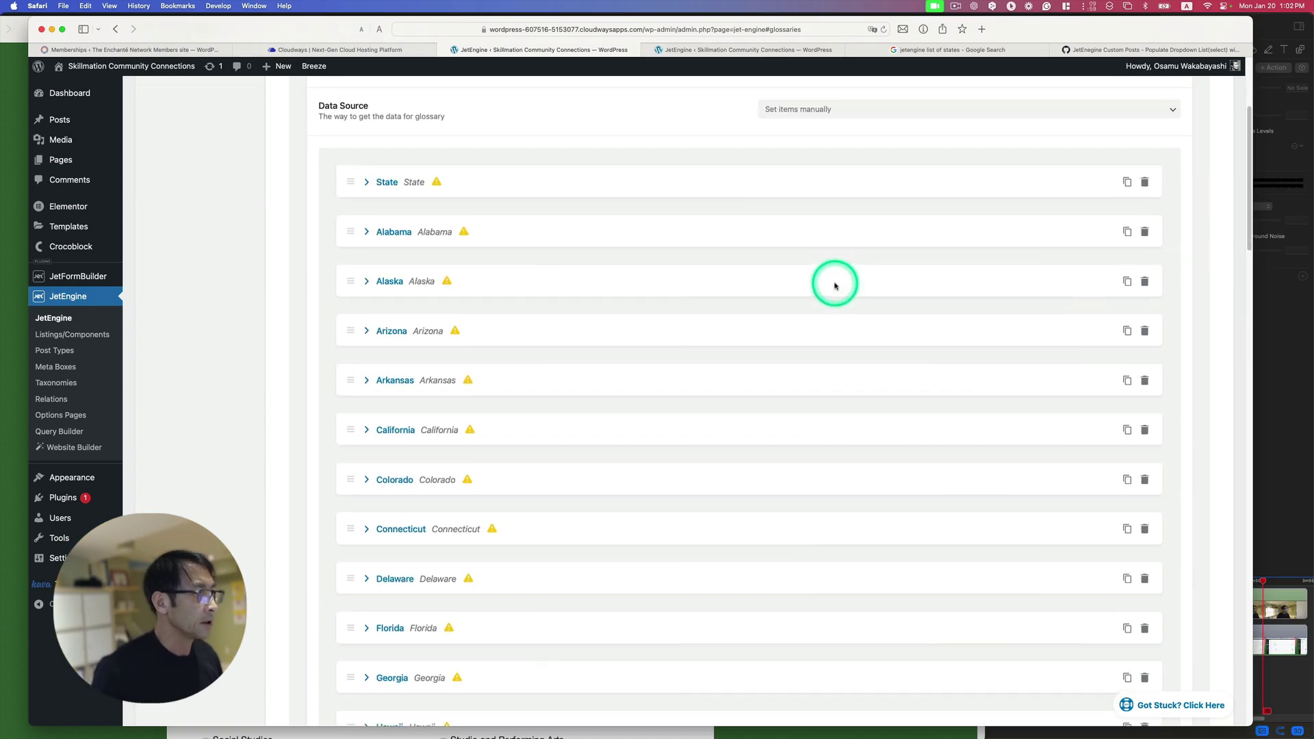
{"action": "scroll", "coordinate": [835, 286], "scroll_direction": "up", "scroll_amount": 2}
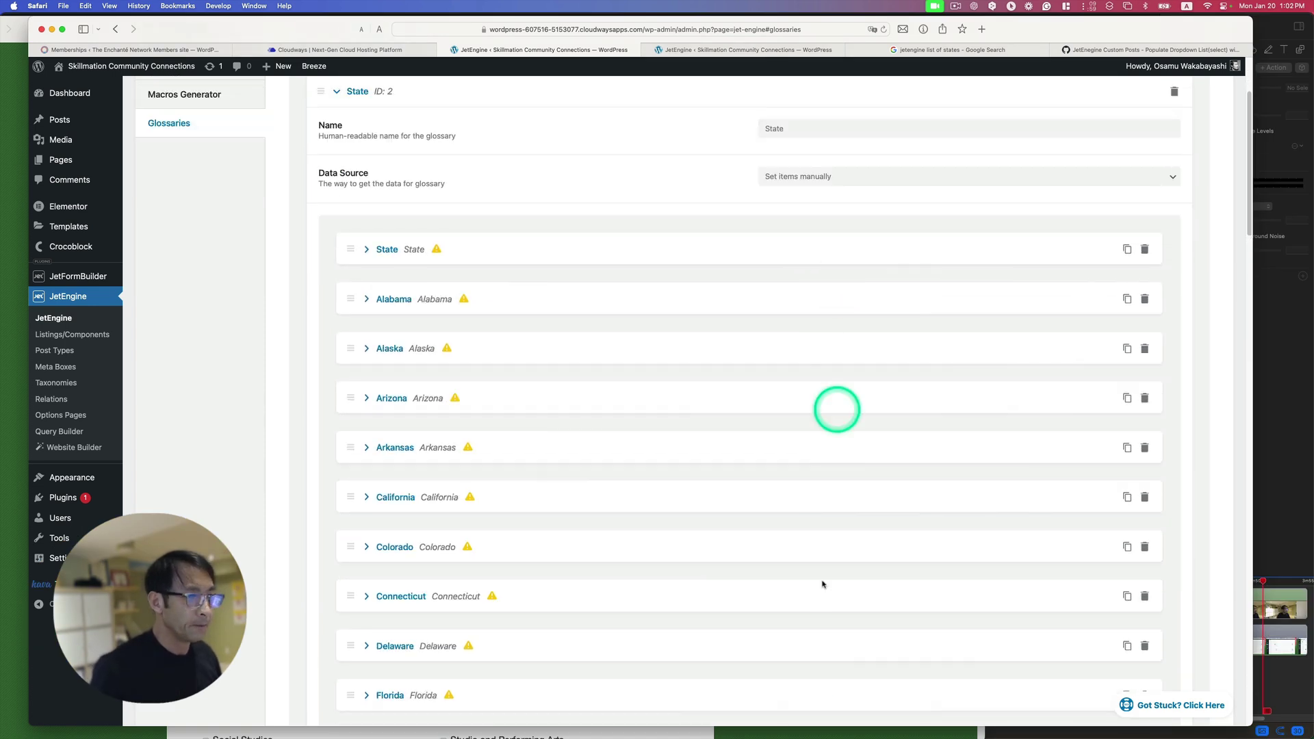
- Ask ChatGPT for a label/lowercase-value states CSV and save US_States_Labels_Values.csv
{"action": "left_click", "coordinate": [747, 733]}
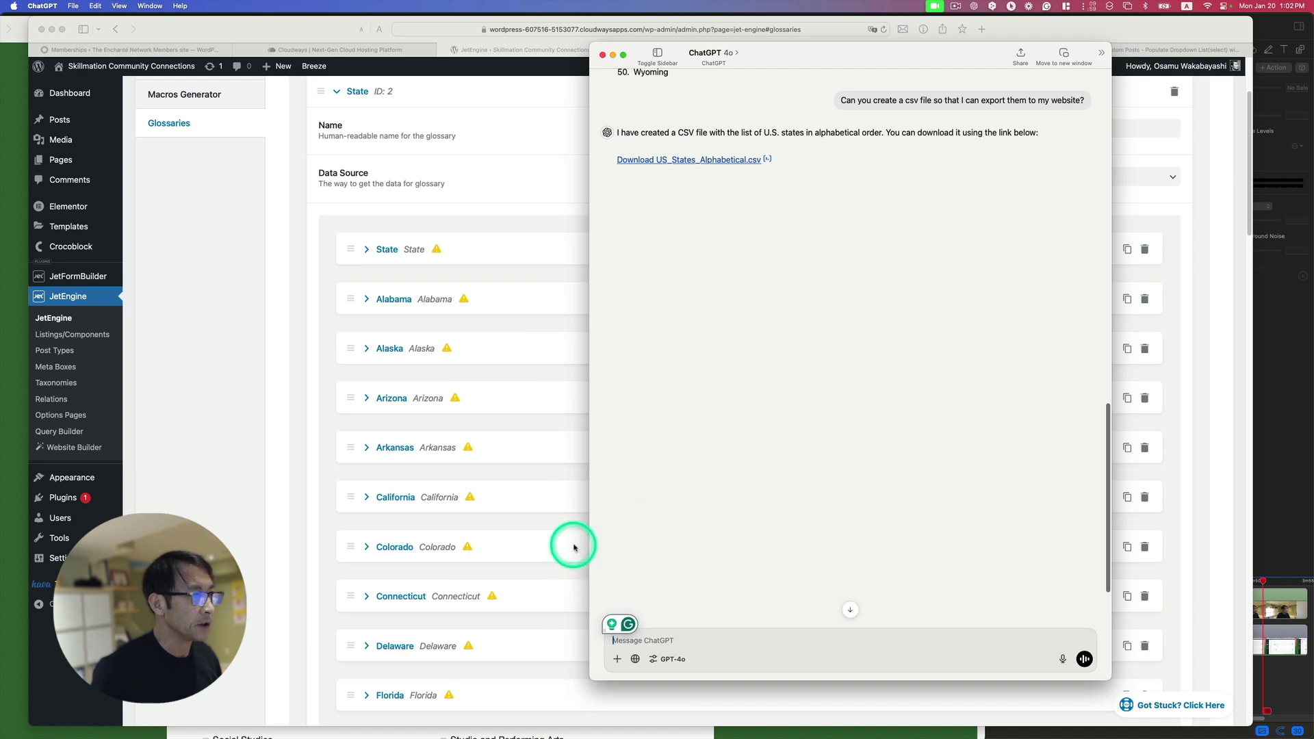
{"action": "left_click", "coordinate": [955, 6]}
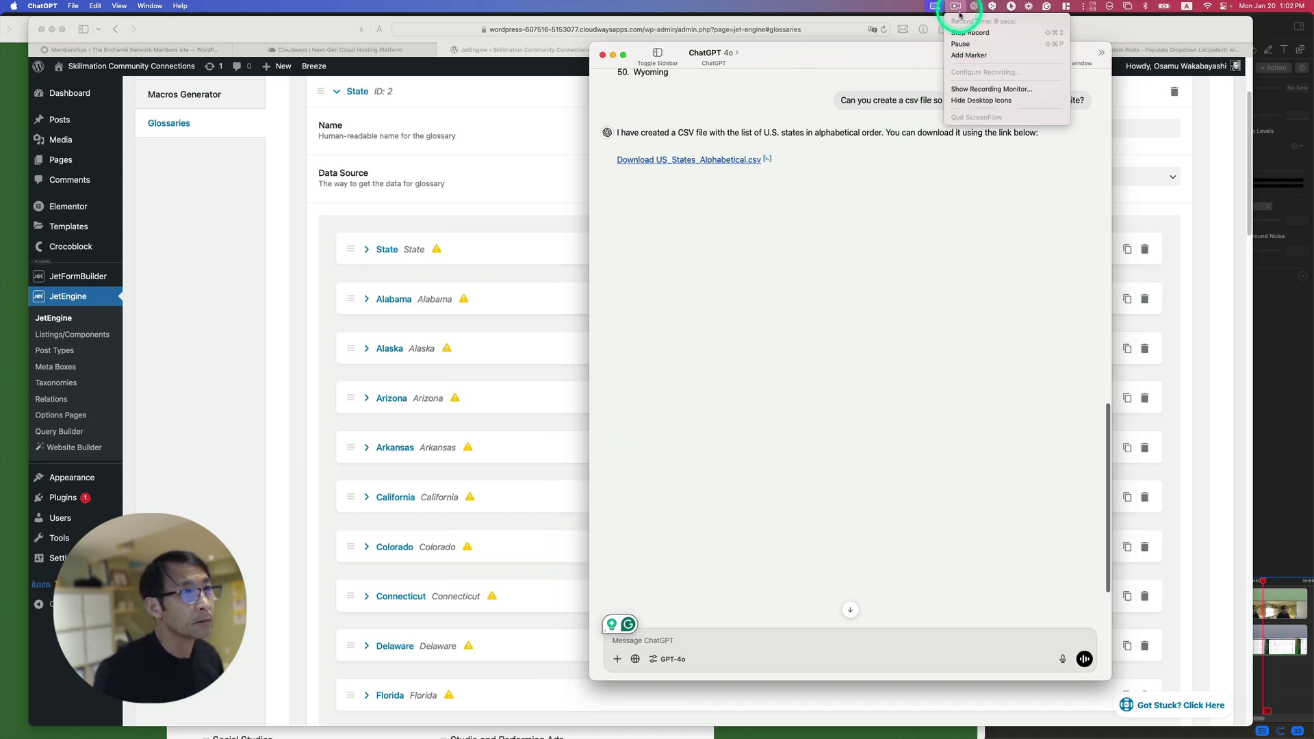
{"action": "left_click", "coordinate": [964, 43]}
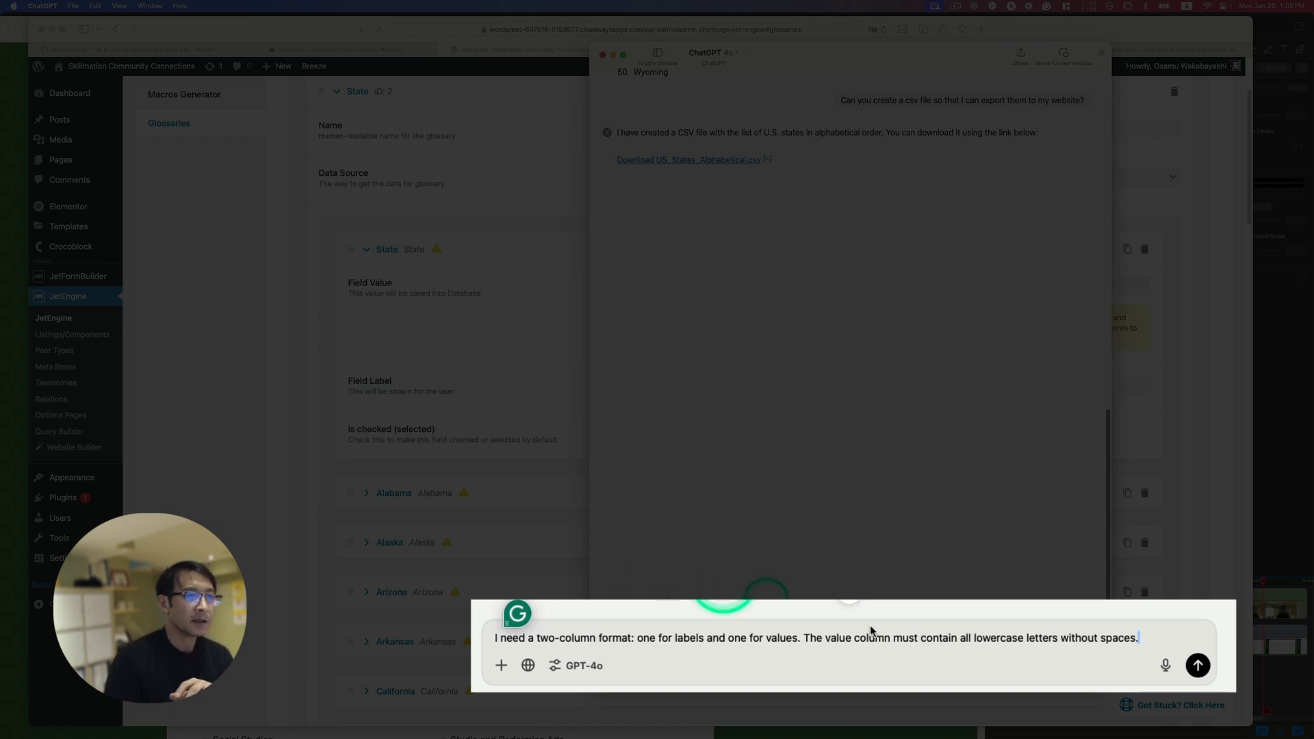
{"action": "left_click", "coordinate": [1197, 665]}
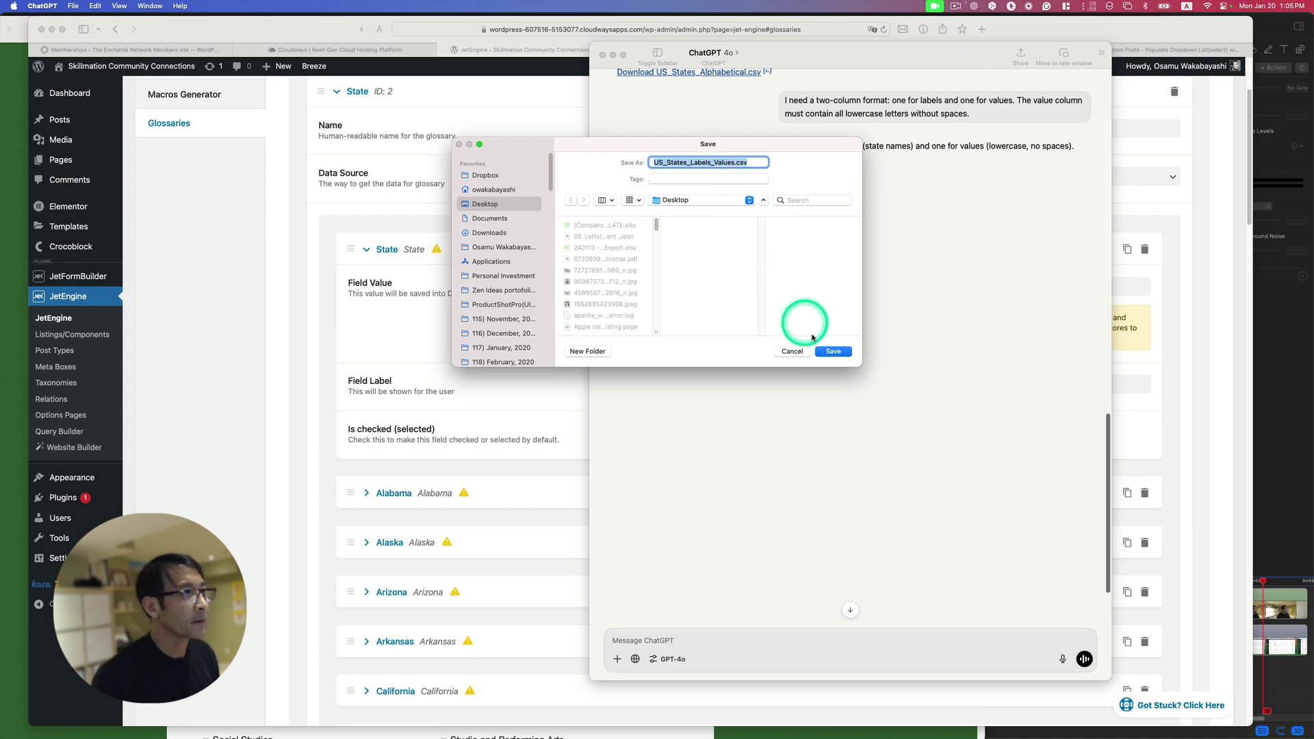
{"action": "left_click", "coordinate": [822, 351]}
{"action": "left_click", "coordinate": [787, 338]}
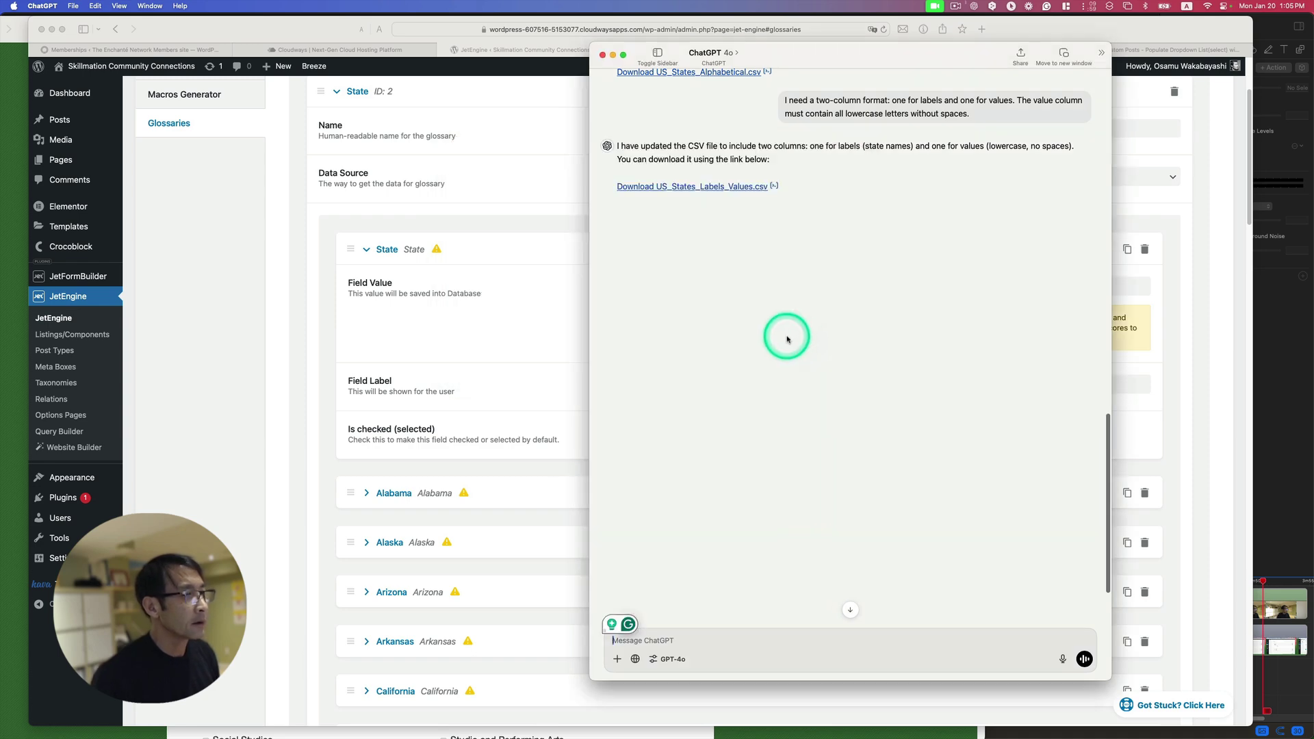
- Open US_States_Labels_Values.csv in Numbers and rename the State header to Label
{"action": "left_click", "coordinate": [318, 718]}
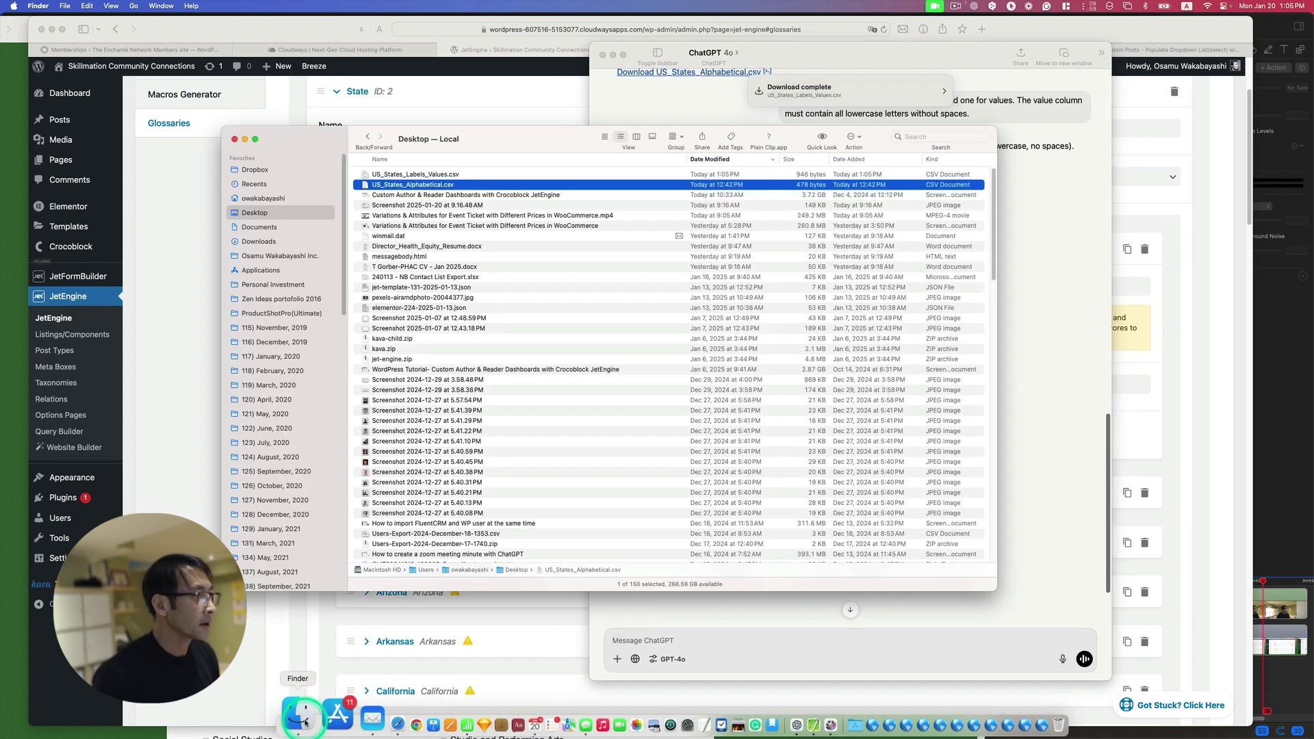
{"action": "left_click", "coordinate": [416, 175]}
{"action": "double_click", "coordinate": [387, 175]}
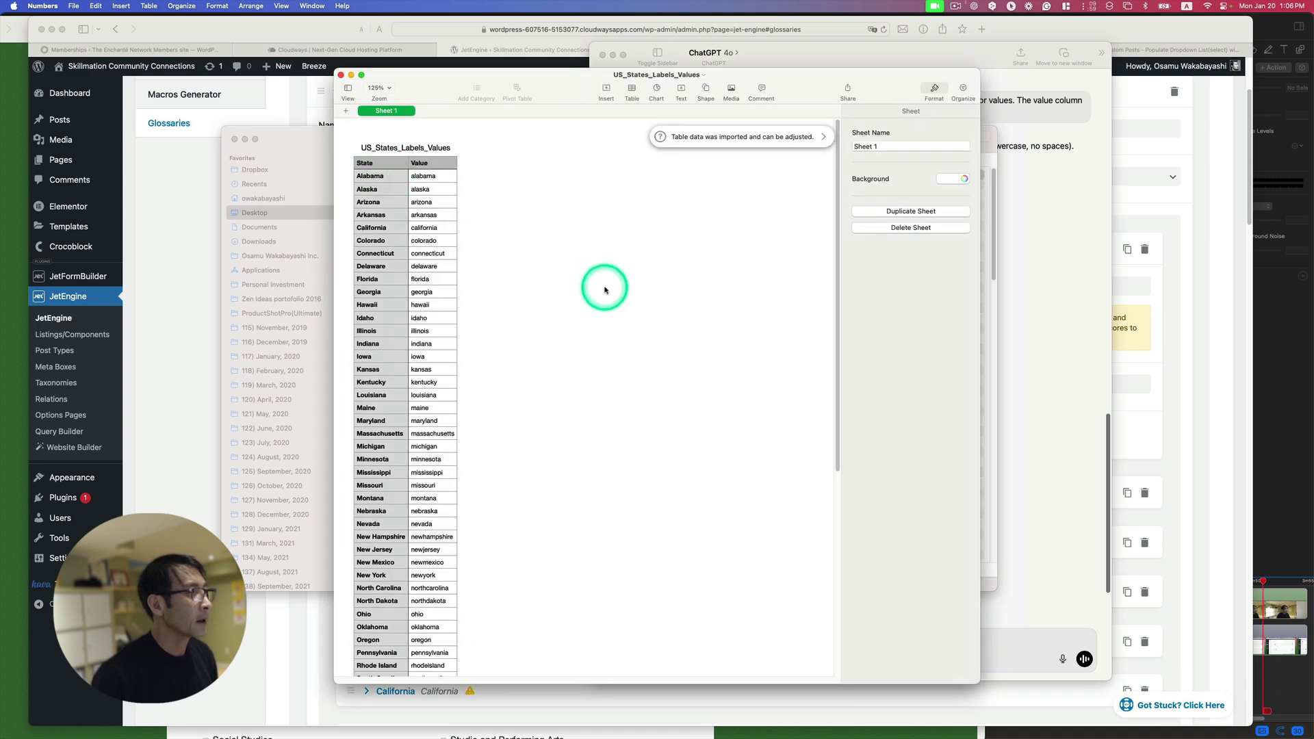
{"action": "left_click", "coordinate": [366, 164]}
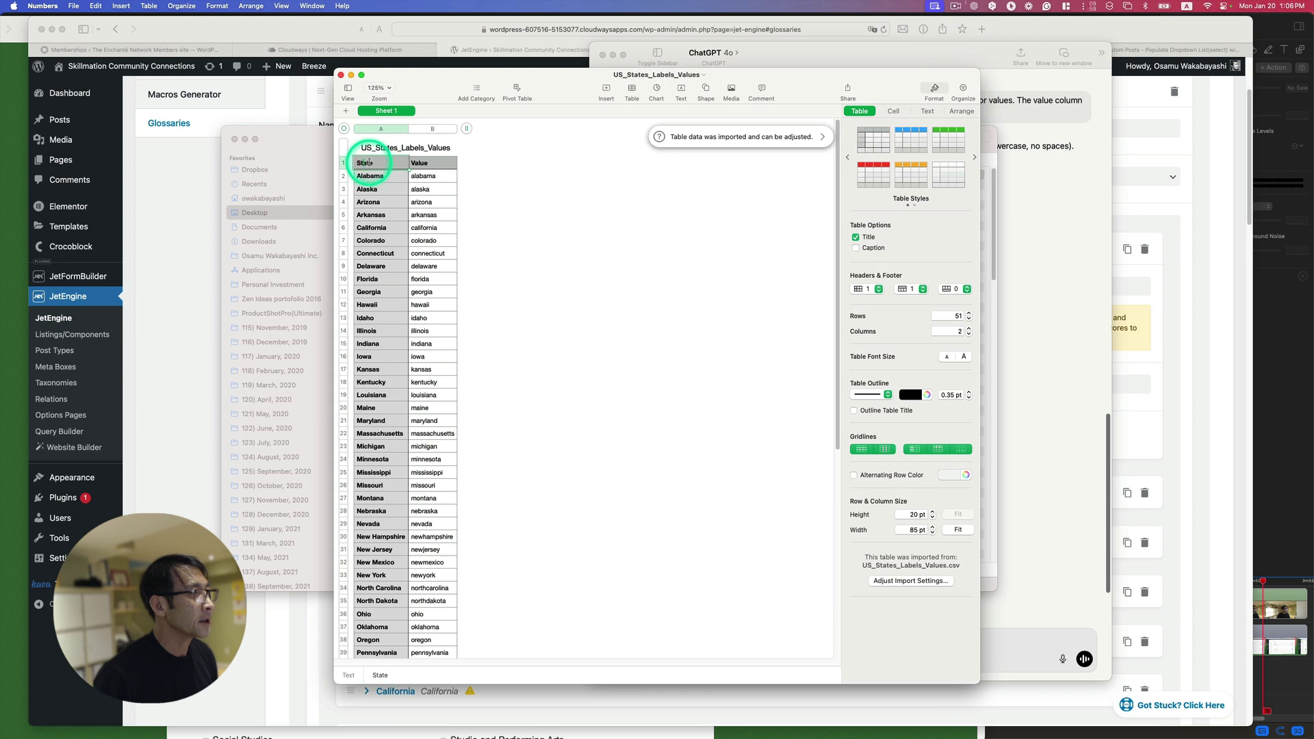
{"action": "type", "text": "Lable"}
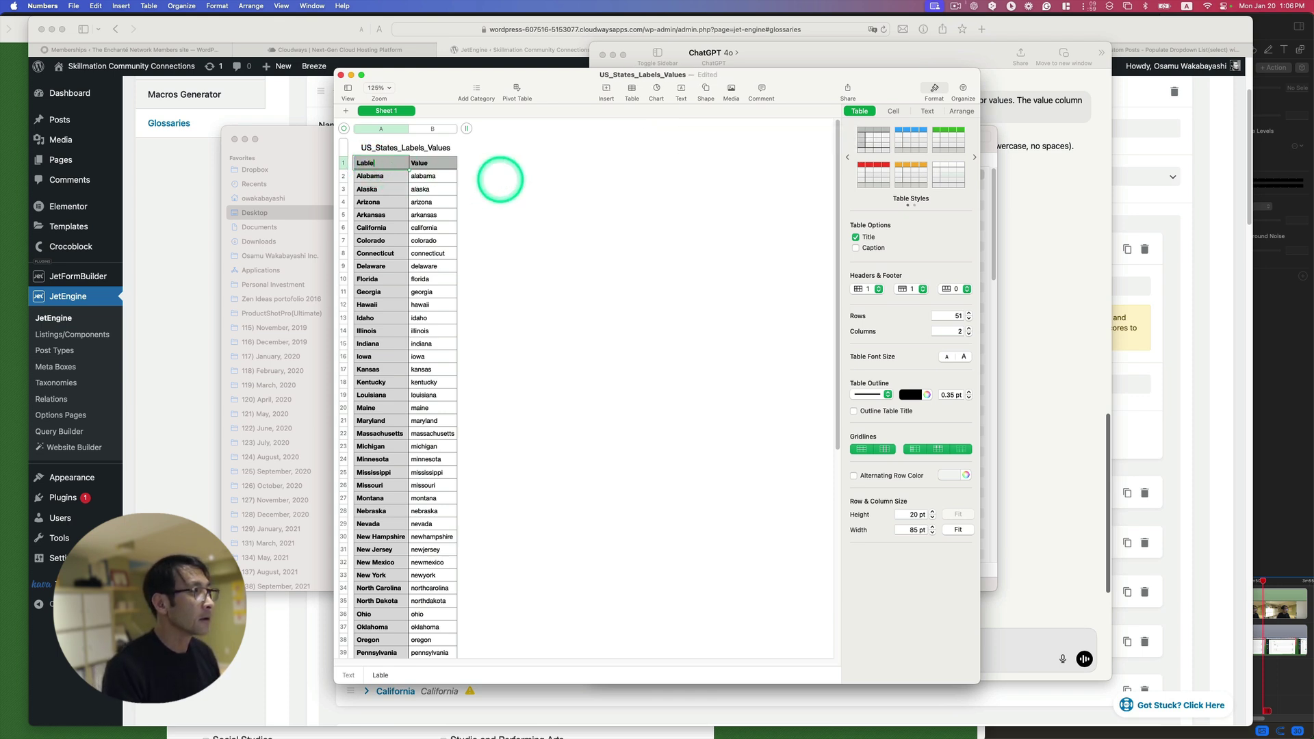
{"action": "left_click", "coordinate": [500, 180]}
- Export the sheet as CSV to the Desktop
{"action": "left_click", "coordinate": [73, 6]}
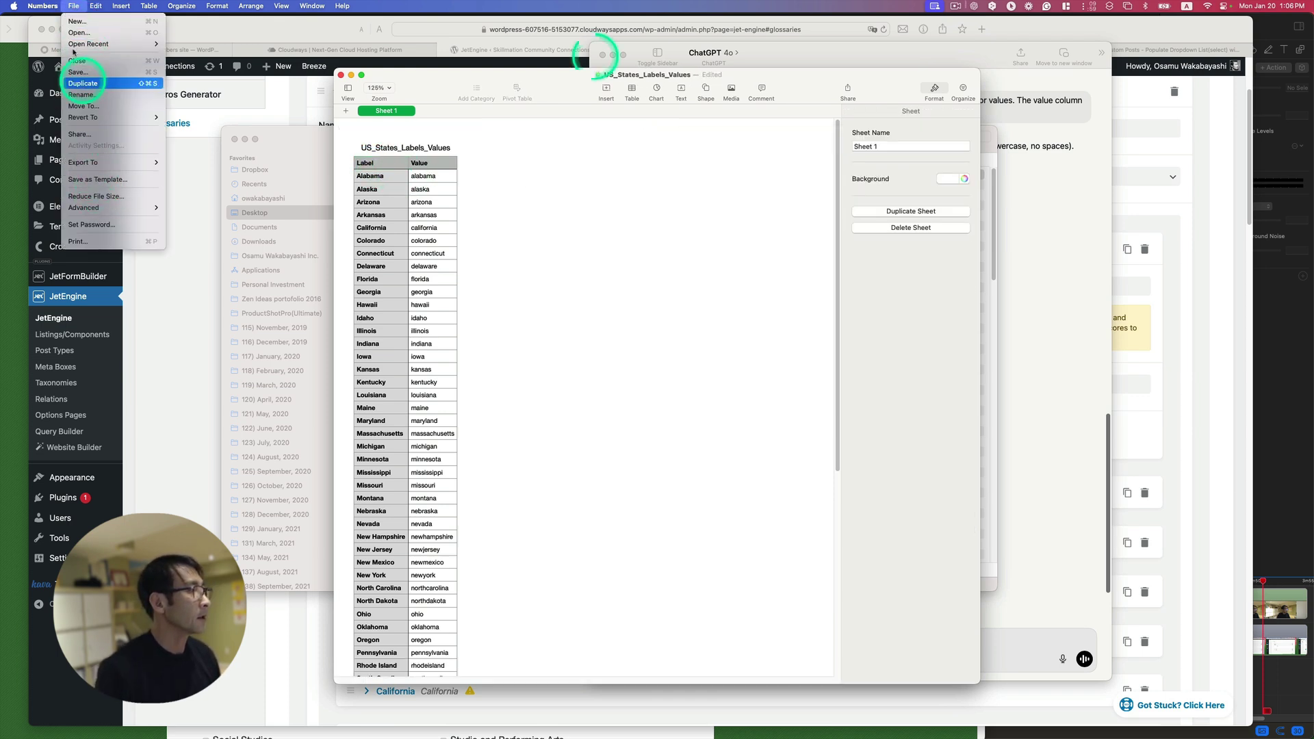
{"action": "mouse_move", "coordinate": [137, 163]}
{"action": "left_click", "coordinate": [184, 195]}
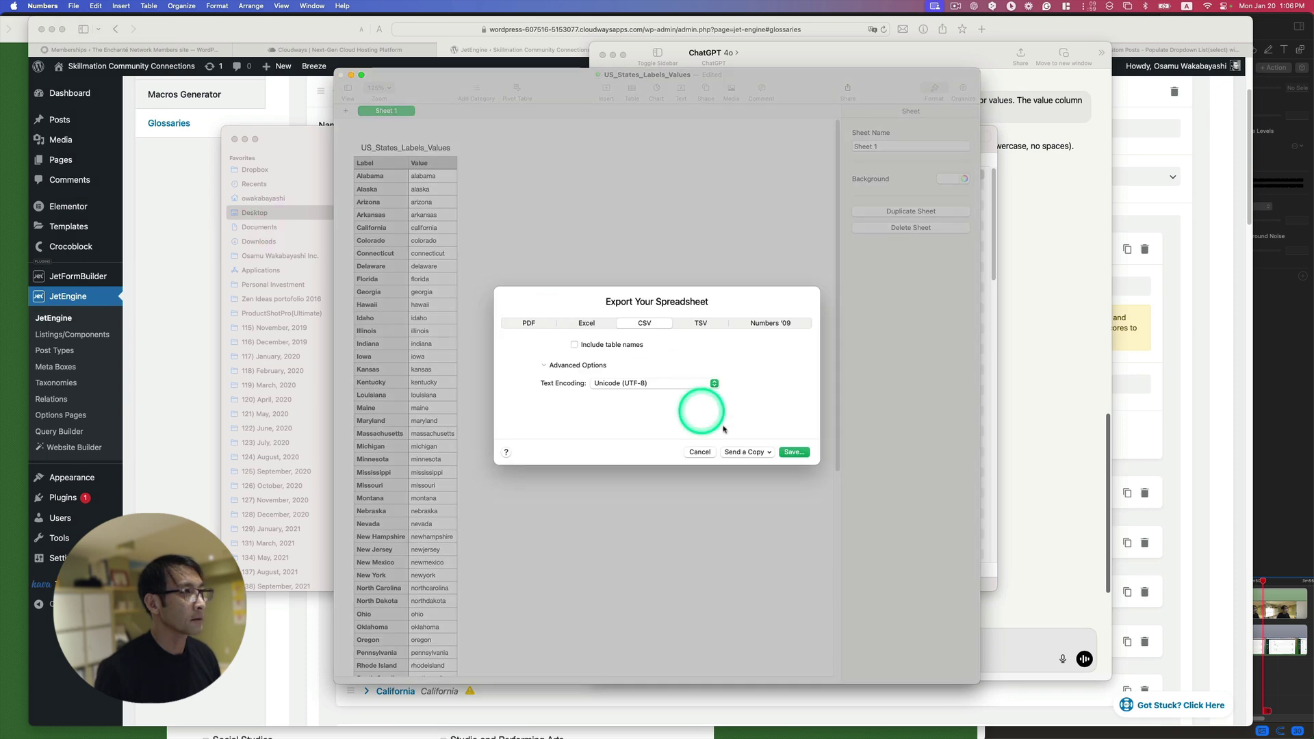
{"action": "left_click", "coordinate": [789, 438]}
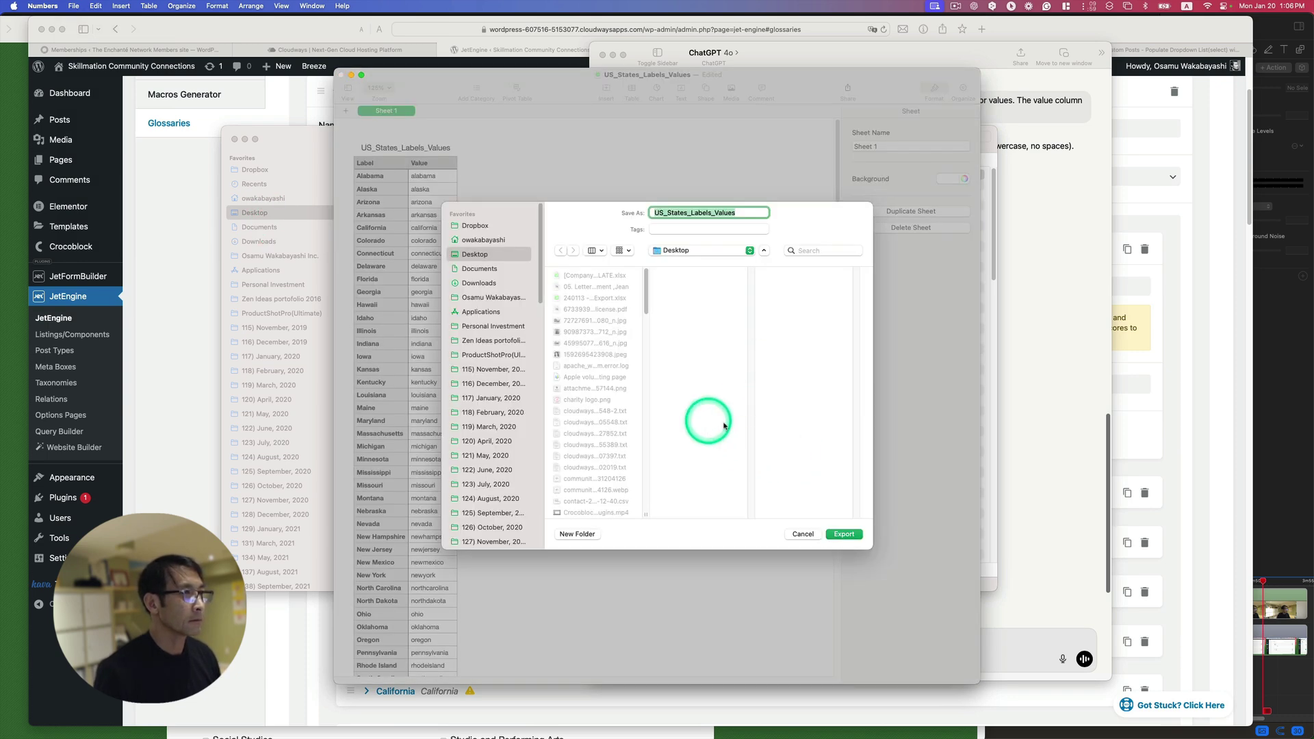
{"action": "left_click", "coordinate": [842, 534]}
- Finish the export under the existing US_States_Labels_Values name and return to JetEngine
{"action": "left_click", "coordinate": [702, 438]}
{"action": "key", "text": "super+Tab"}
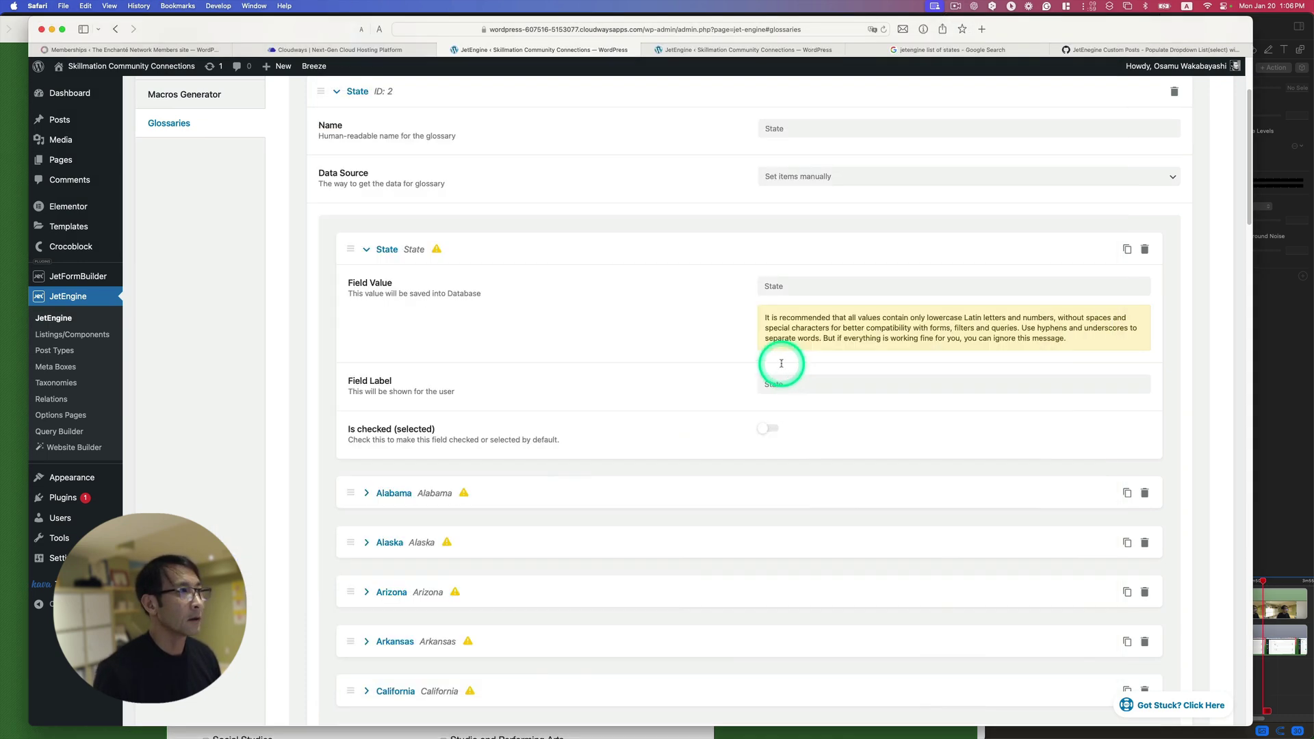
{"action": "scroll", "coordinate": [782, 365], "scroll_direction": "up", "scroll_amount": 2}
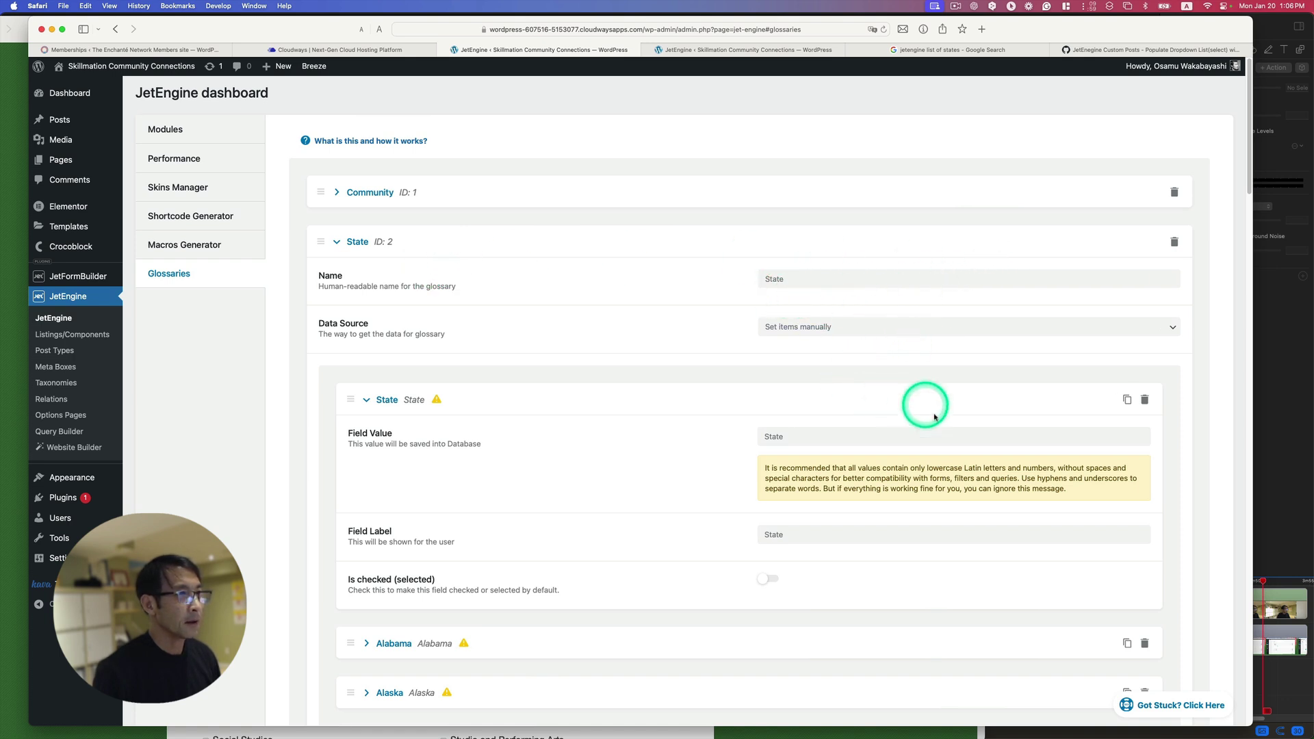
- Upload US_States_Labels_Values.csv and attach it as the State glossary's uploaded data file
{"action": "left_click", "coordinate": [844, 328]}
{"action": "left_click", "coordinate": [835, 337]}
{"action": "left_click", "coordinate": [873, 376]}
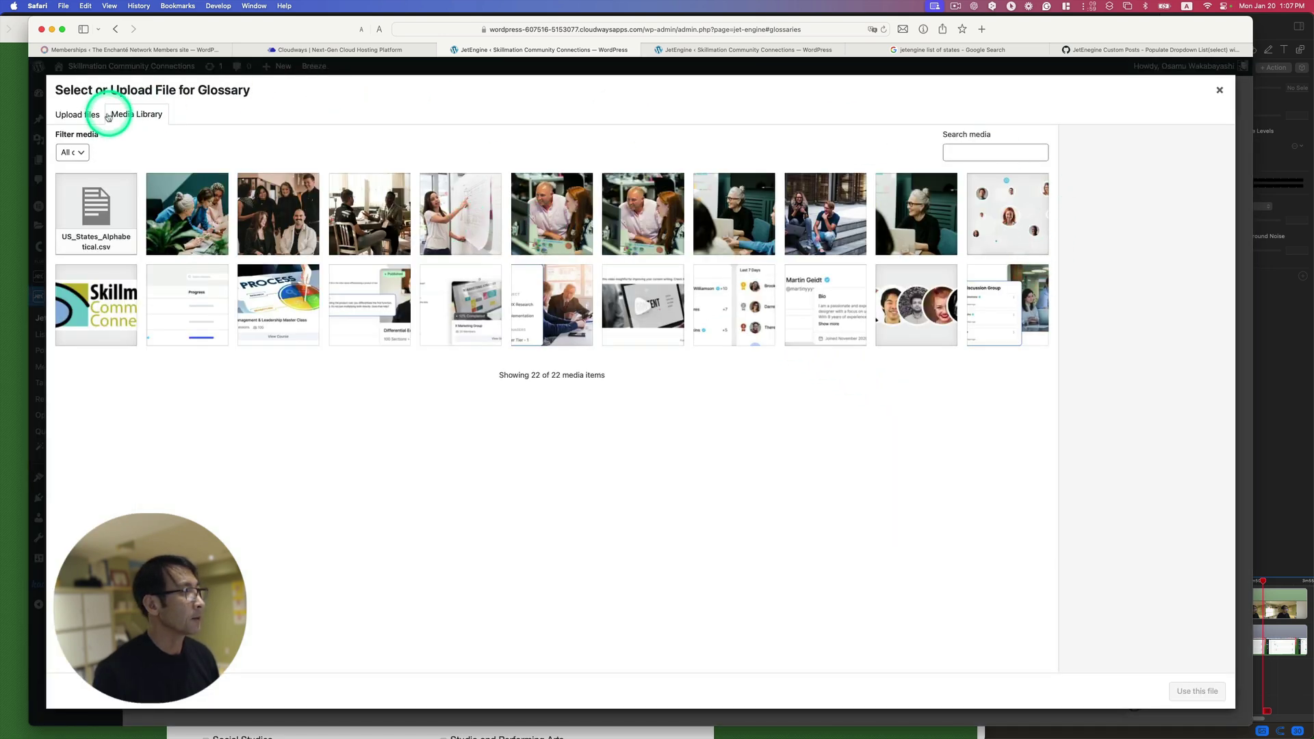
{"action": "left_click", "coordinate": [77, 115]}
{"action": "left_click", "coordinate": [612, 357]}
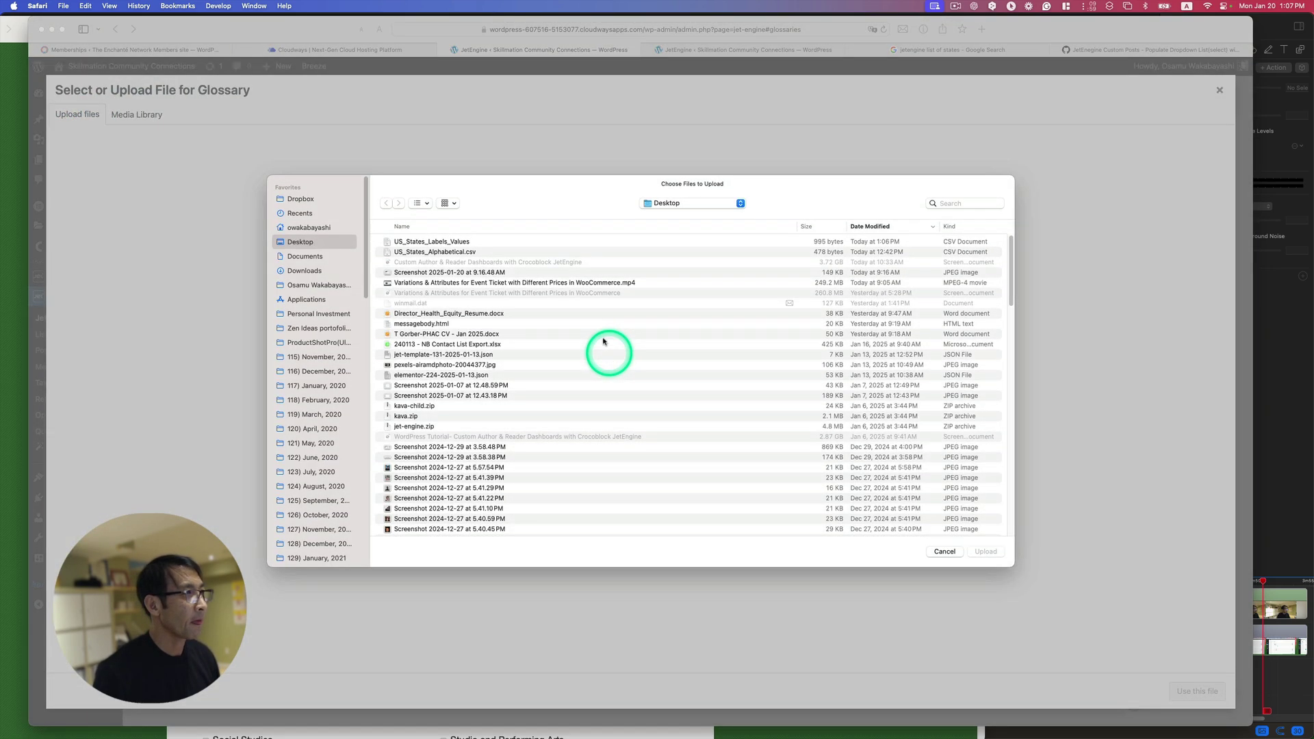
{"action": "left_click", "coordinate": [469, 245]}
{"action": "left_click", "coordinate": [985, 551]}
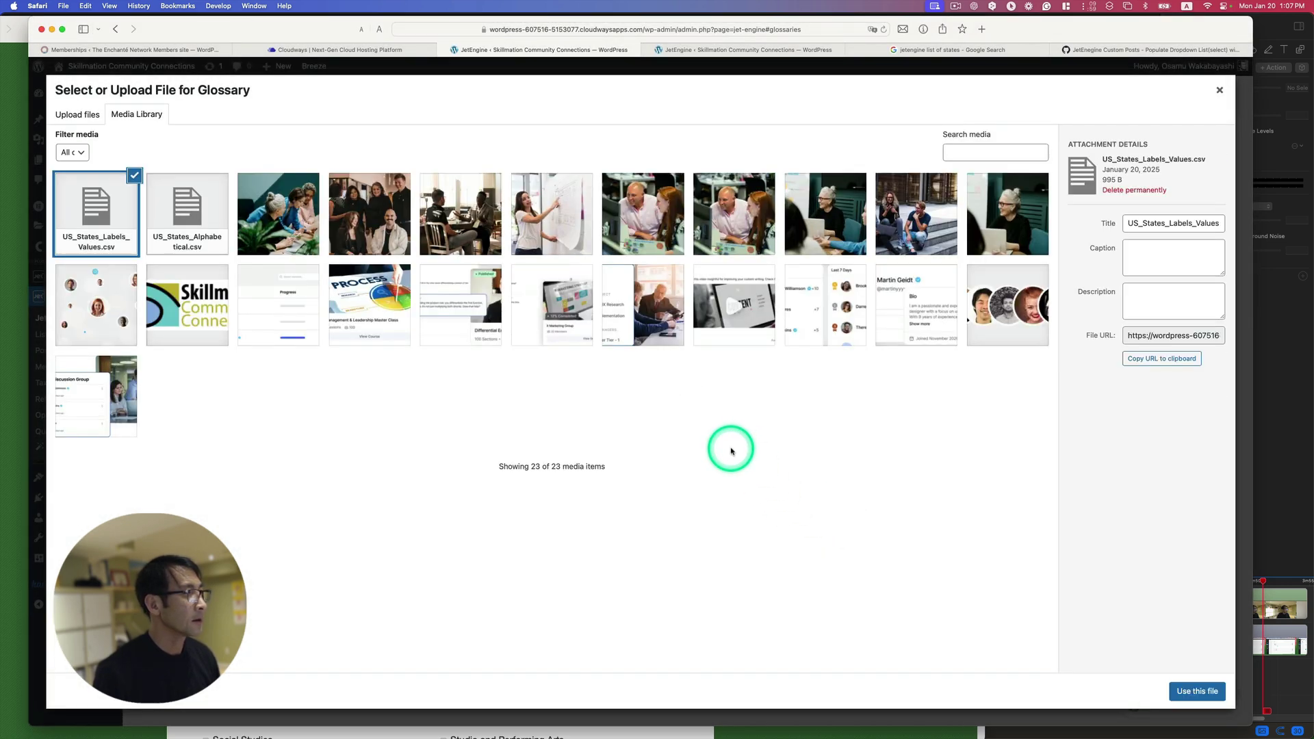
{"action": "left_click", "coordinate": [1197, 691]}
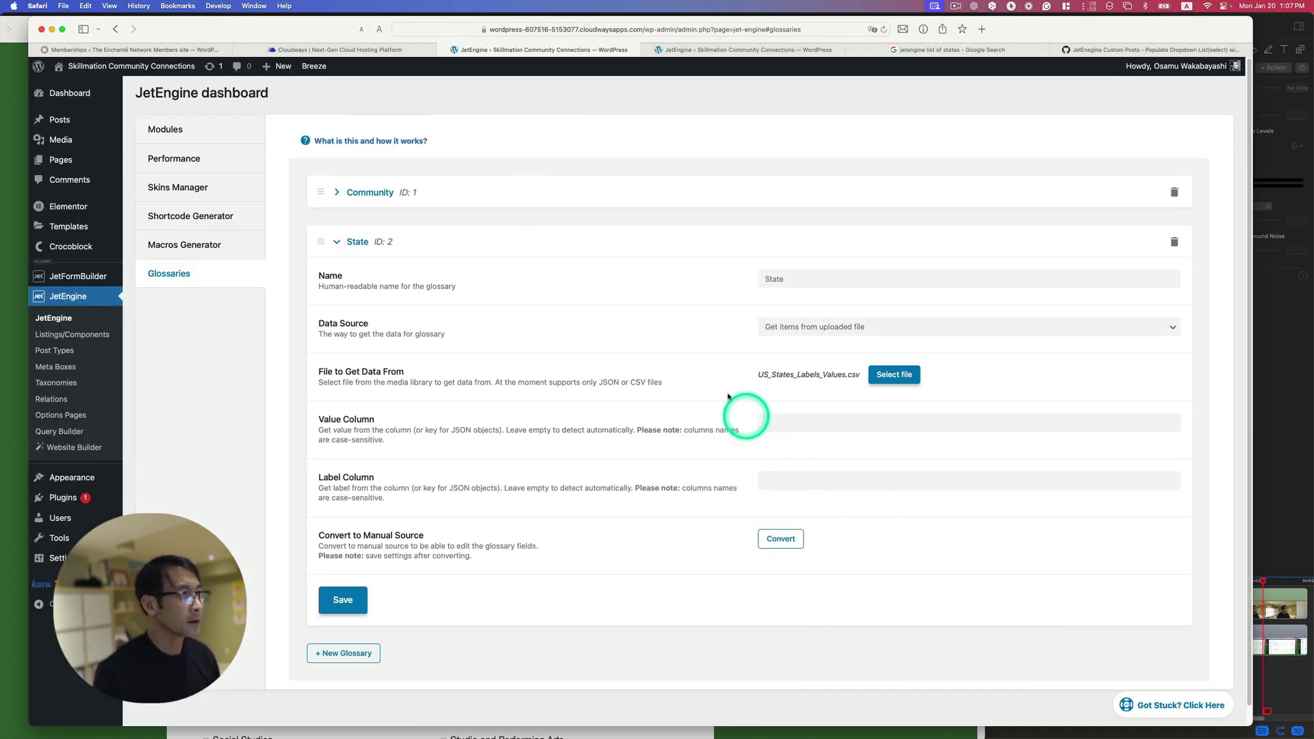
- Convert the glossary to manual items and inspect the alabama entry's value and label
{"action": "left_click", "coordinate": [770, 543]}
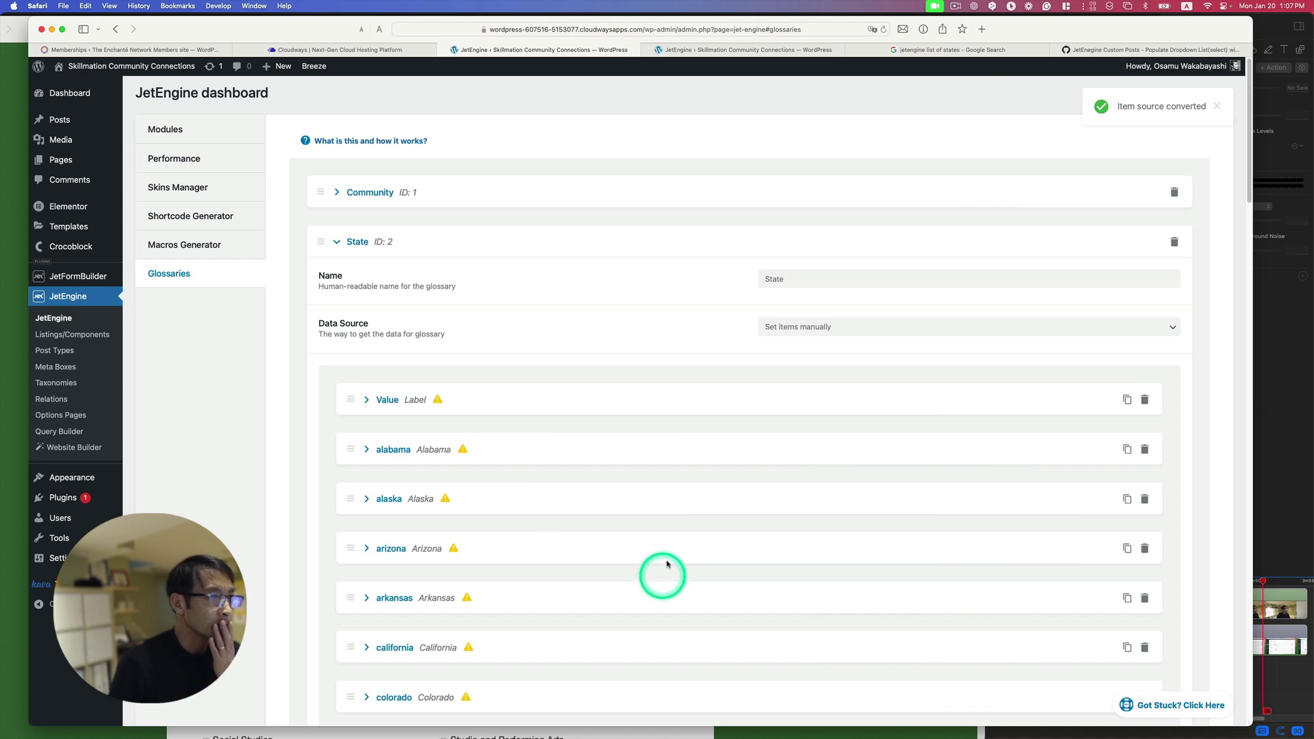
{"action": "left_click", "coordinate": [367, 449]}
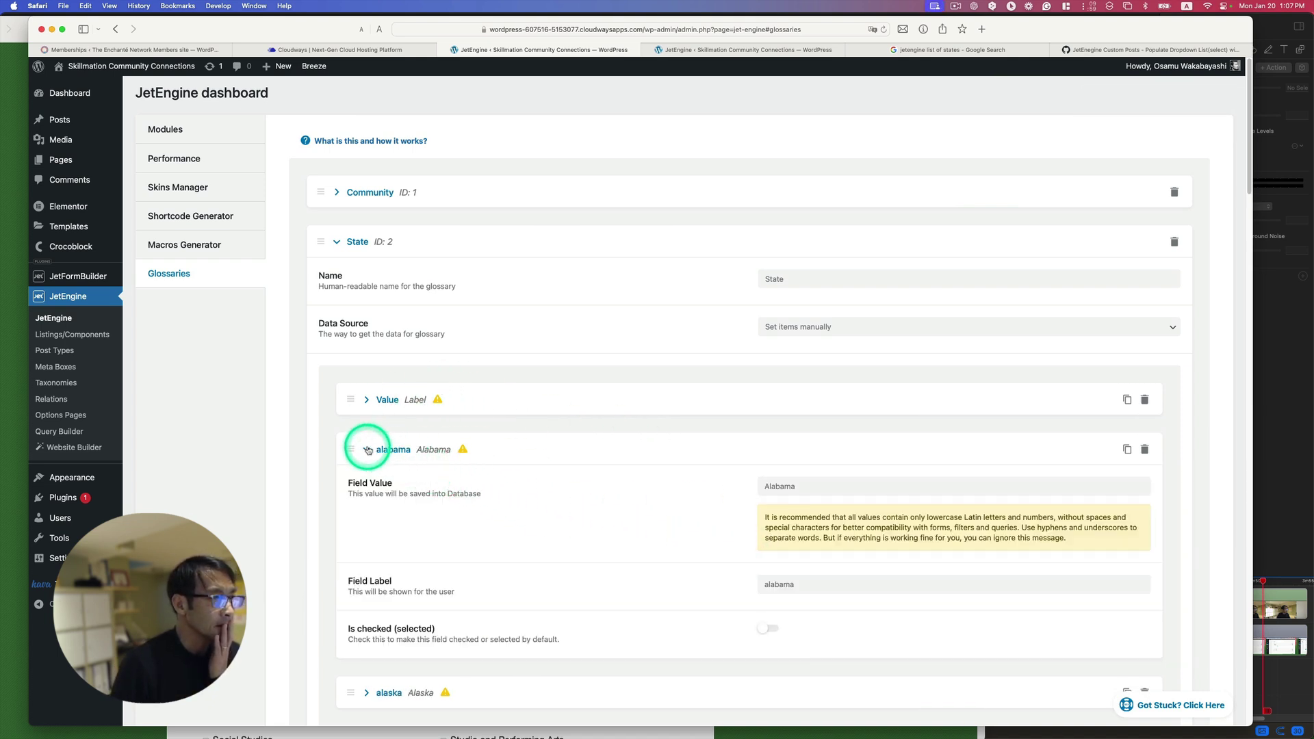
{"action": "scroll", "coordinate": [367, 449], "scroll_direction": "down", "scroll_amount": 1}
{"action": "left_click", "coordinate": [366, 431]}
- Change the Numbers header cells to lowercase 'label' and 'value'
{"action": "key", "text": "super+Tab"}
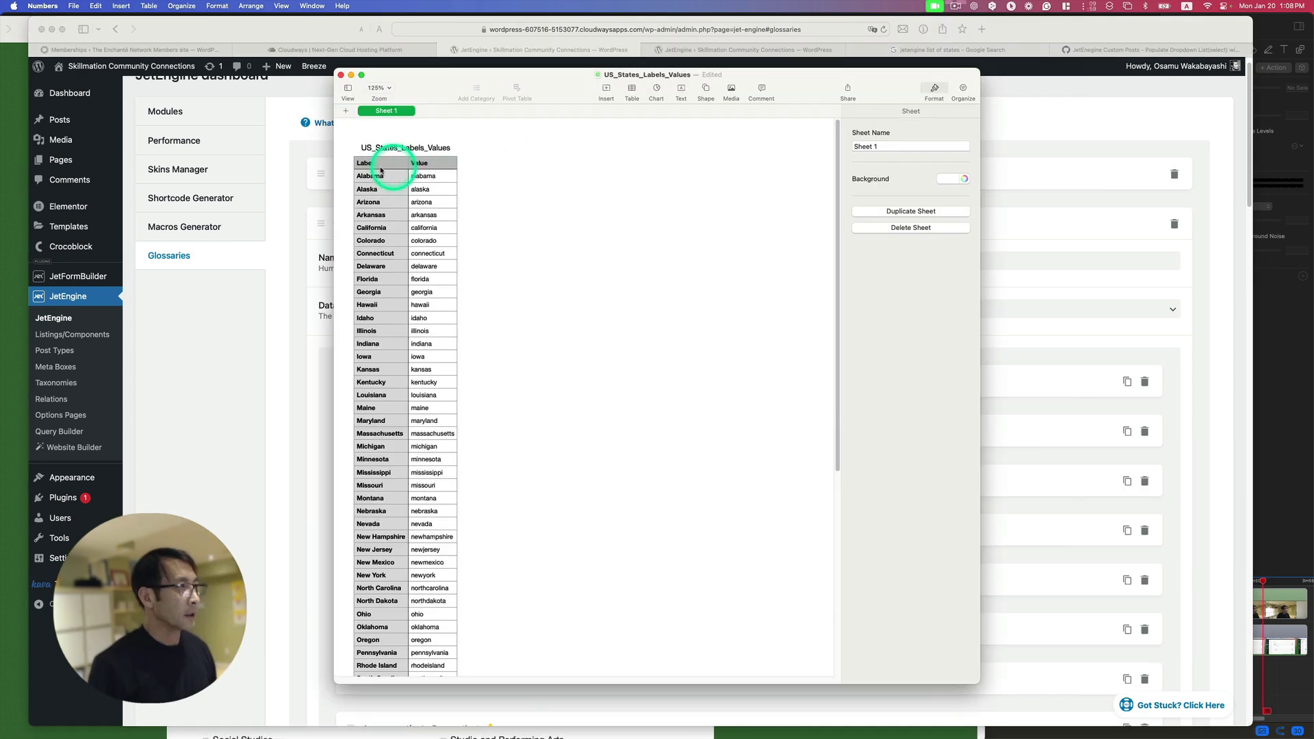
{"action": "left_click", "coordinate": [369, 168]}
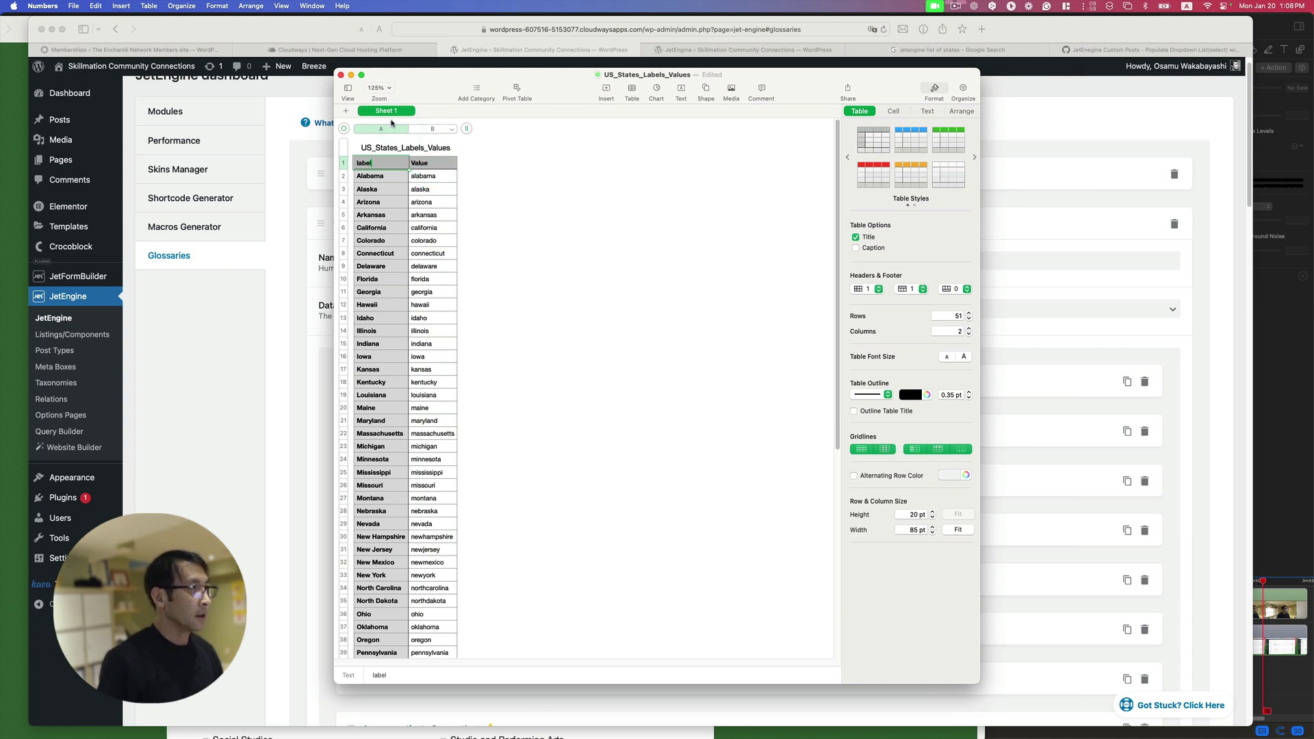
{"action": "left_click", "coordinate": [424, 164]}
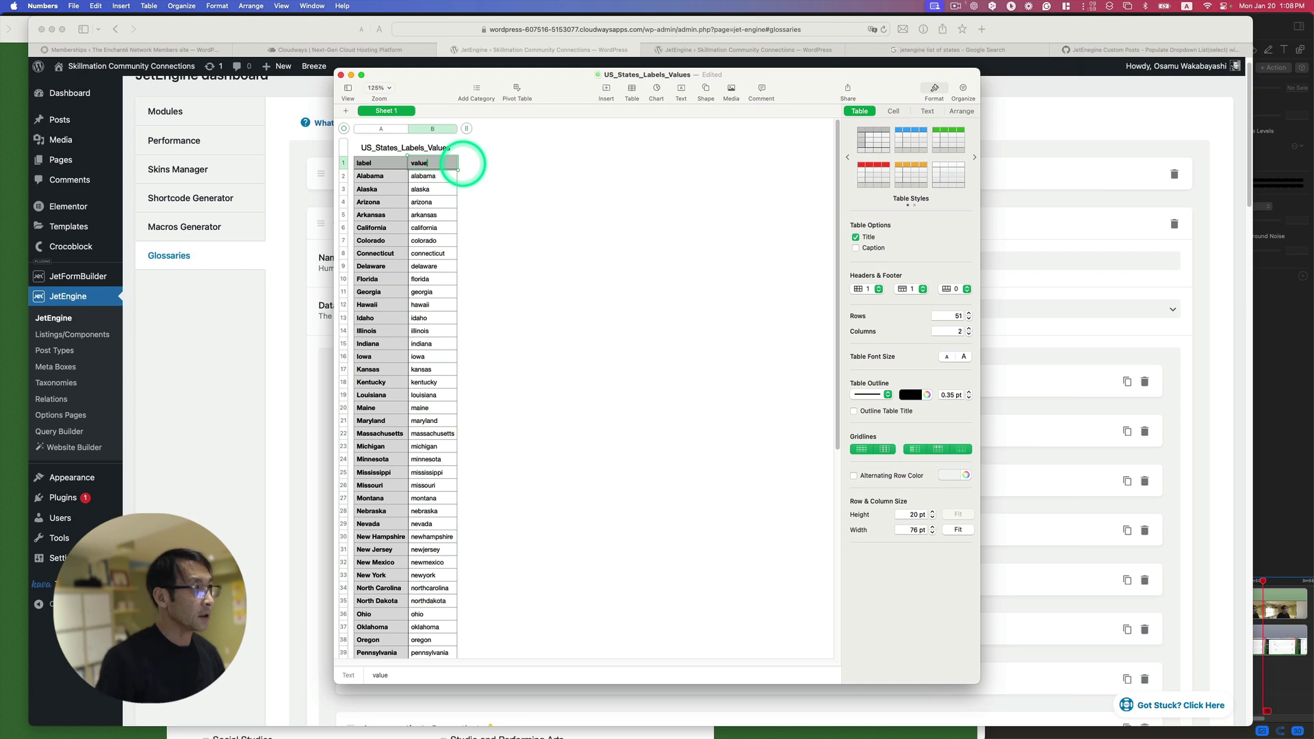
{"action": "left_click", "coordinate": [531, 170]}
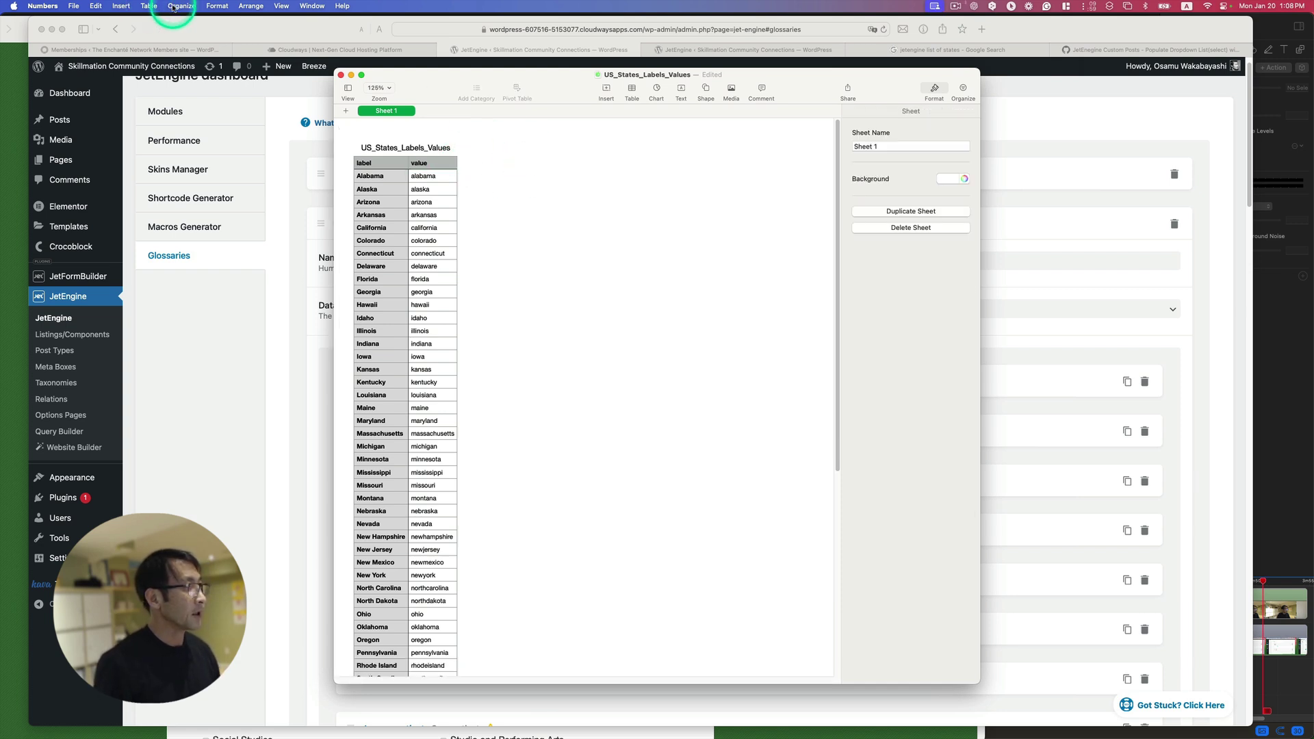
- Export the sheet as CSV US_States_Labels_Values to the Desktop, replacing the old file
{"action": "left_click", "coordinate": [82, 7]}
{"action": "mouse_move", "coordinate": [138, 162]}
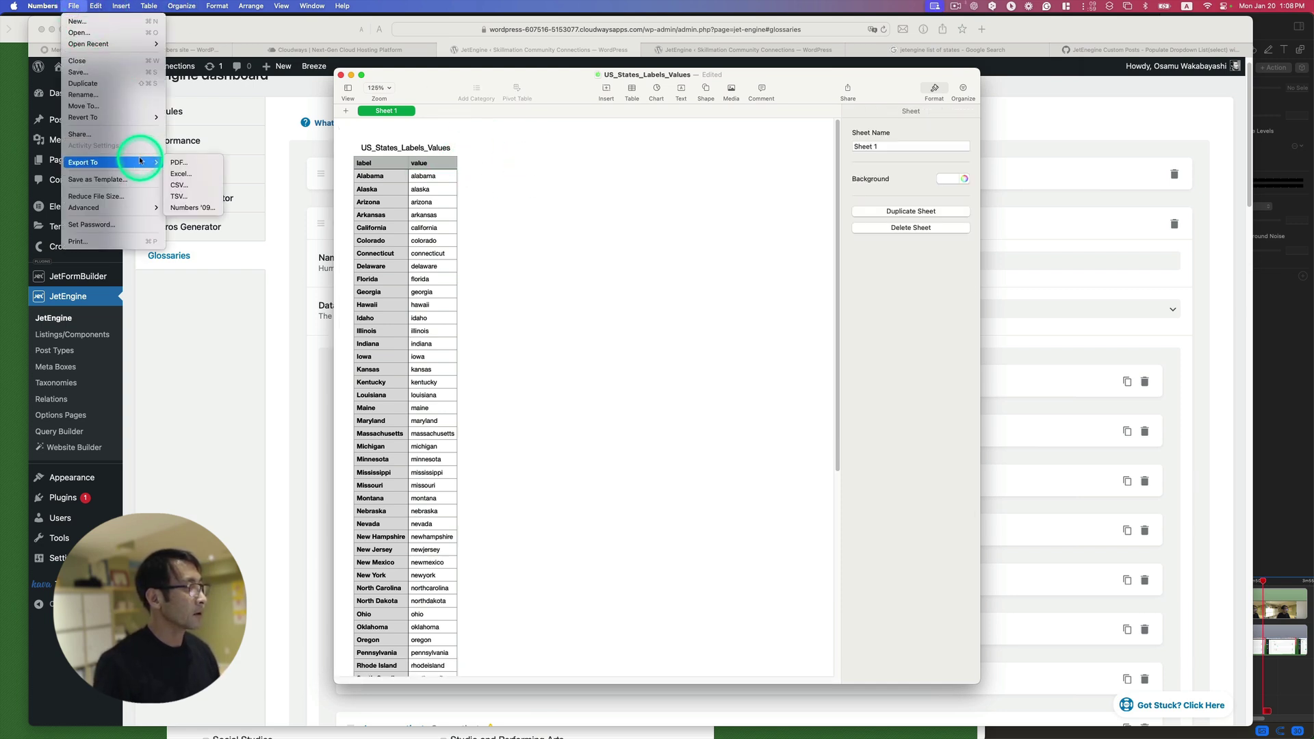
{"action": "left_click", "coordinate": [177, 185]}
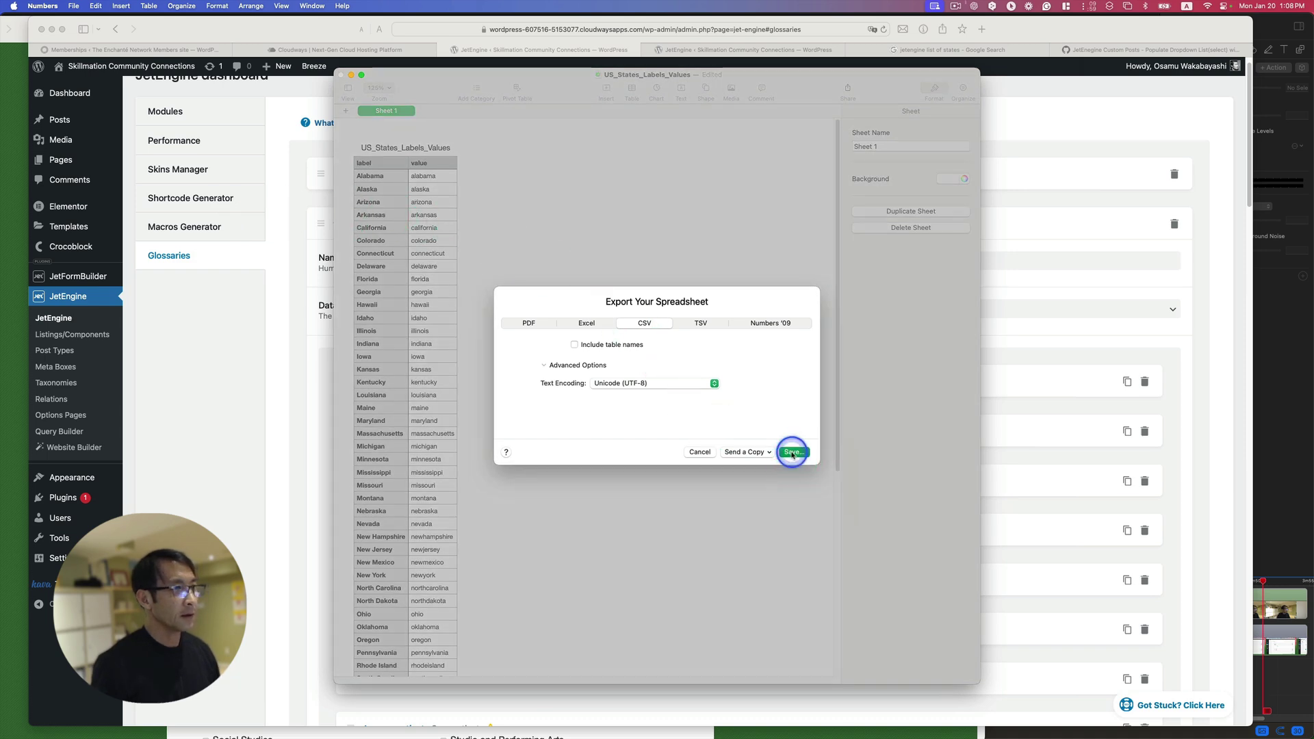
{"action": "left_click", "coordinate": [792, 454]}
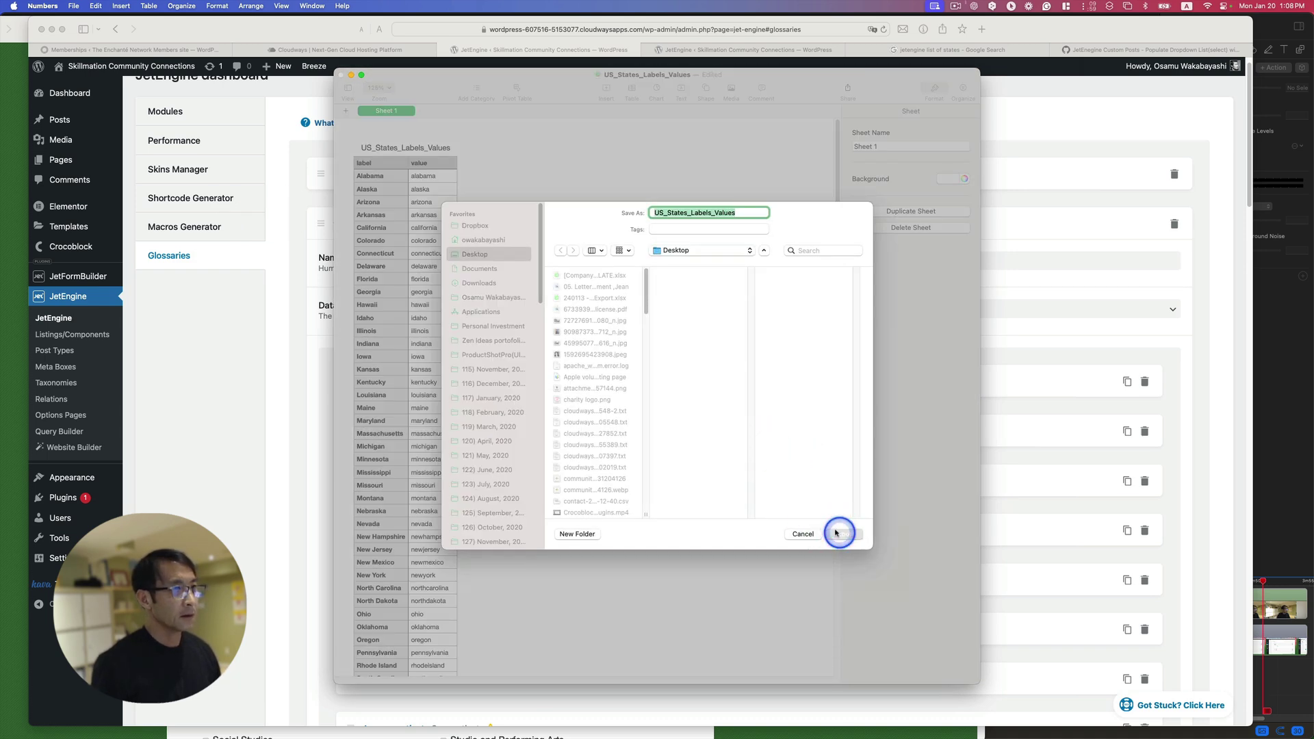
{"action": "left_click", "coordinate": [829, 537]}
{"action": "left_click", "coordinate": [716, 434]}
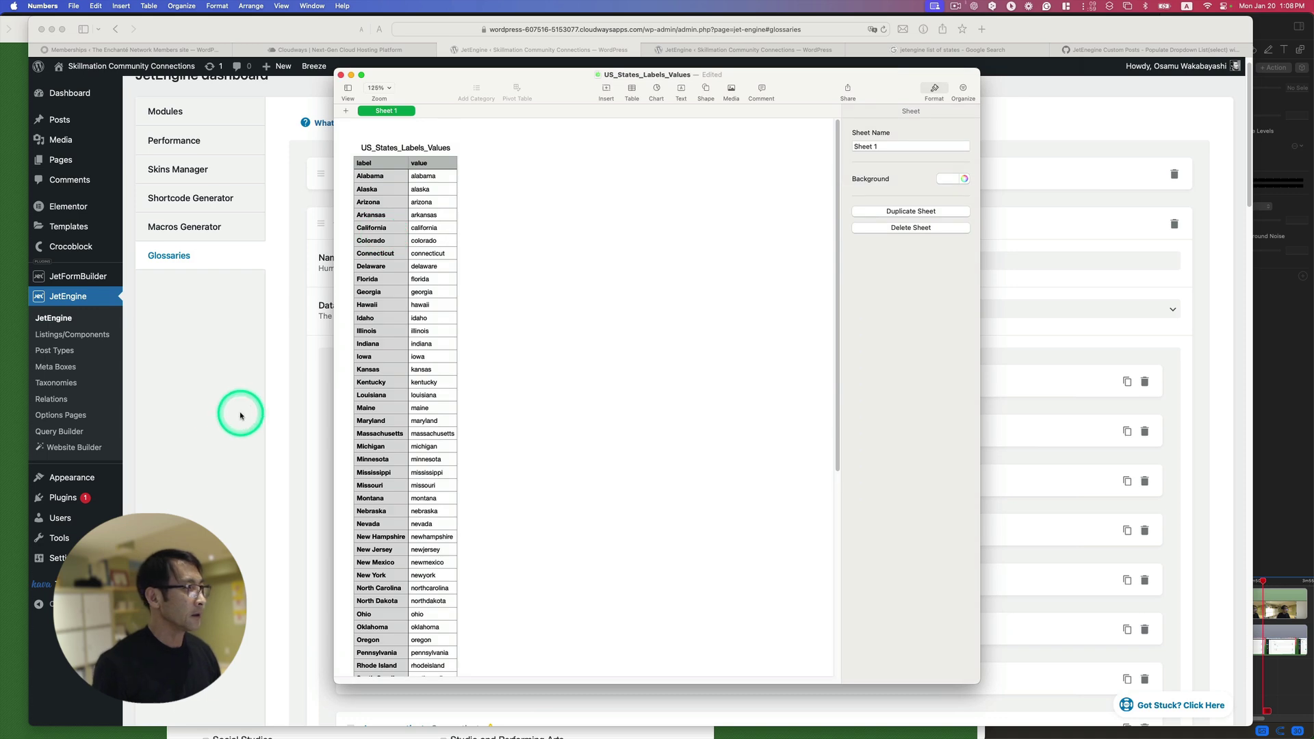
- Switch the State glossary's data source to the newly uploaded US_States_Labels_Values CSV
{"action": "left_click", "coordinate": [237, 414]}
{"action": "left_click", "coordinate": [800, 317]}
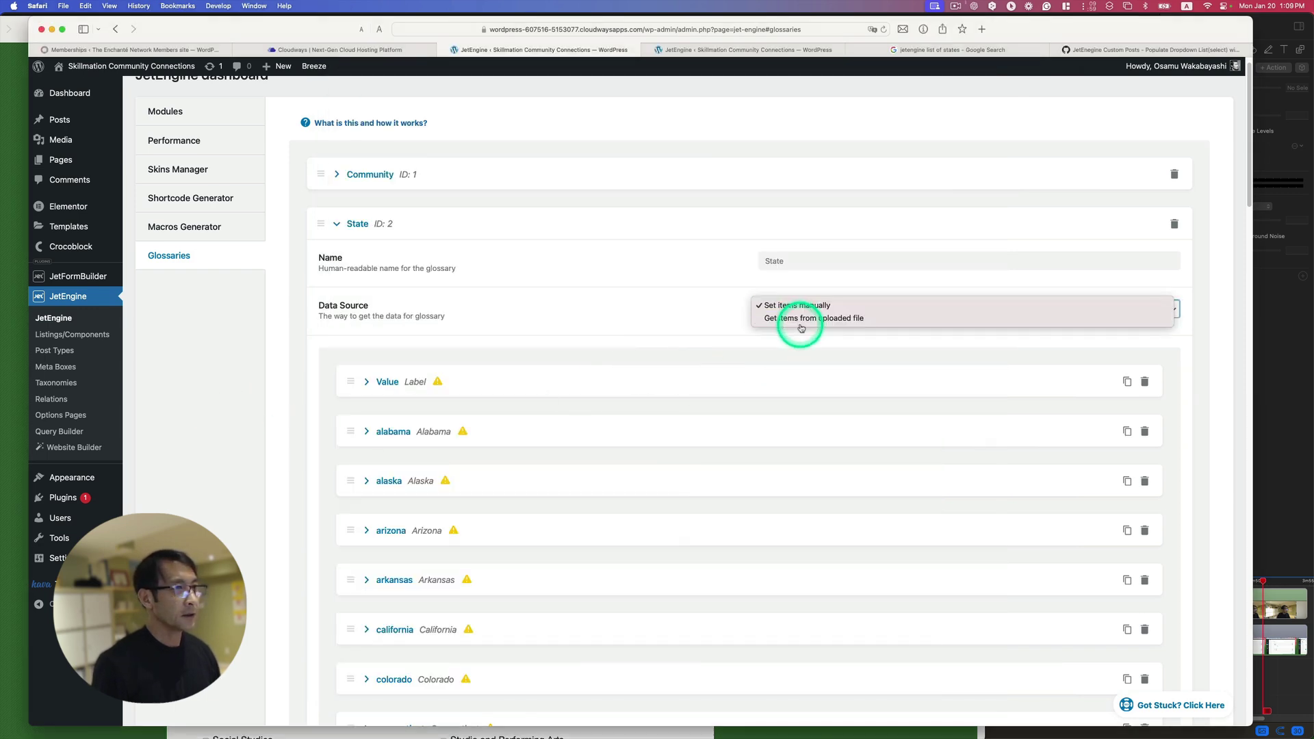
{"action": "left_click", "coordinate": [796, 321]}
{"action": "left_click", "coordinate": [893, 356]}
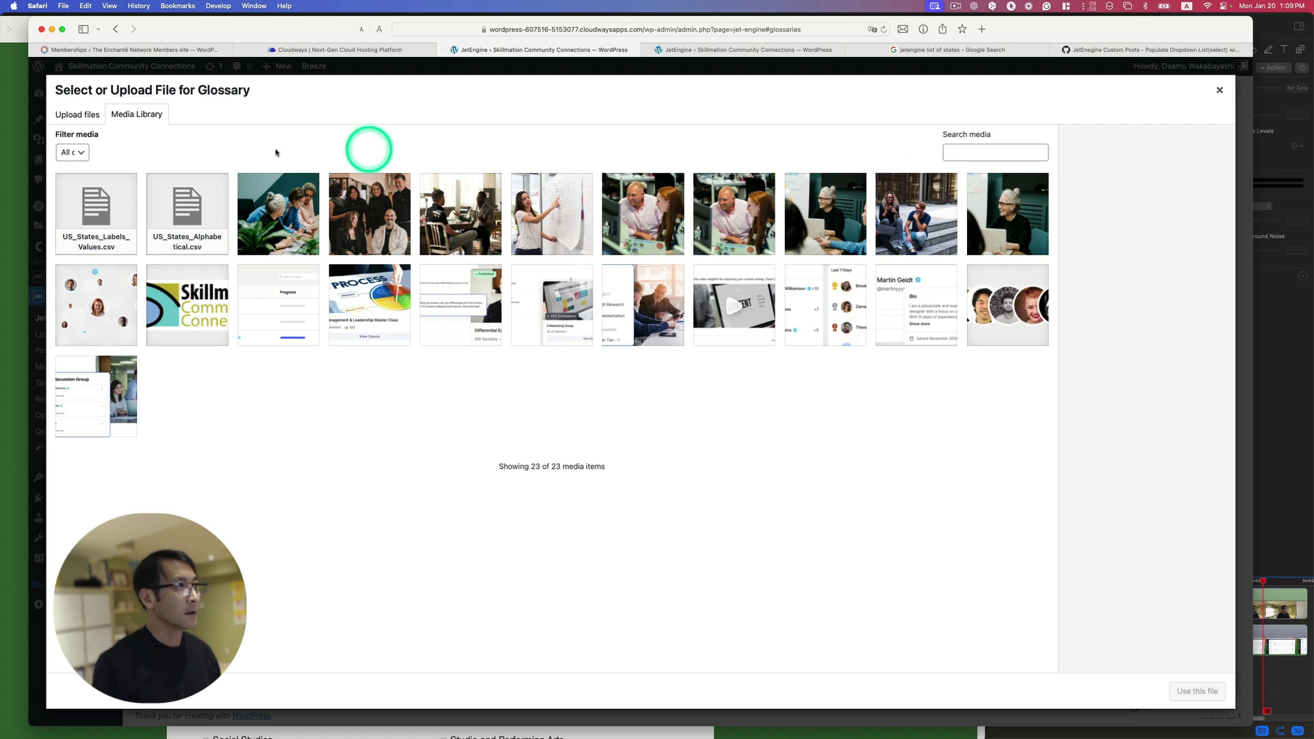
{"action": "left_click", "coordinate": [77, 114]}
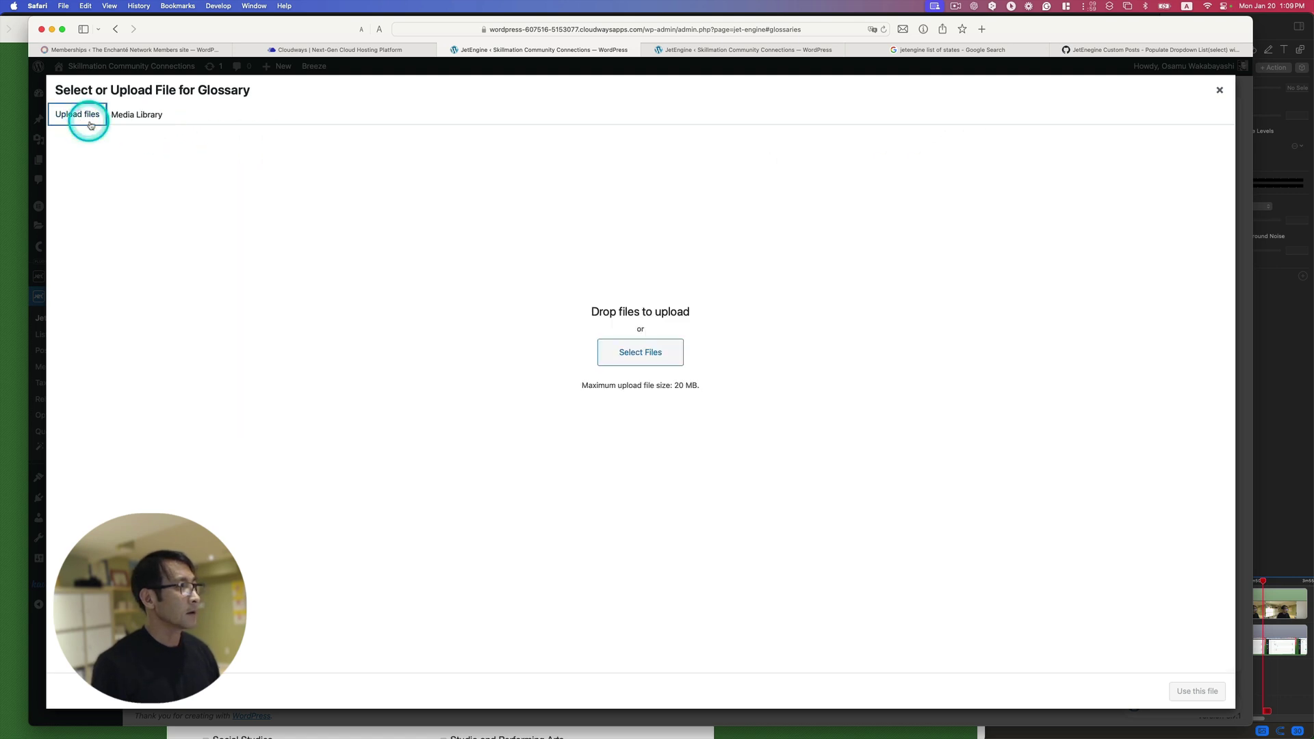
{"action": "left_click", "coordinate": [620, 351]}
{"action": "left_click", "coordinate": [453, 242]}
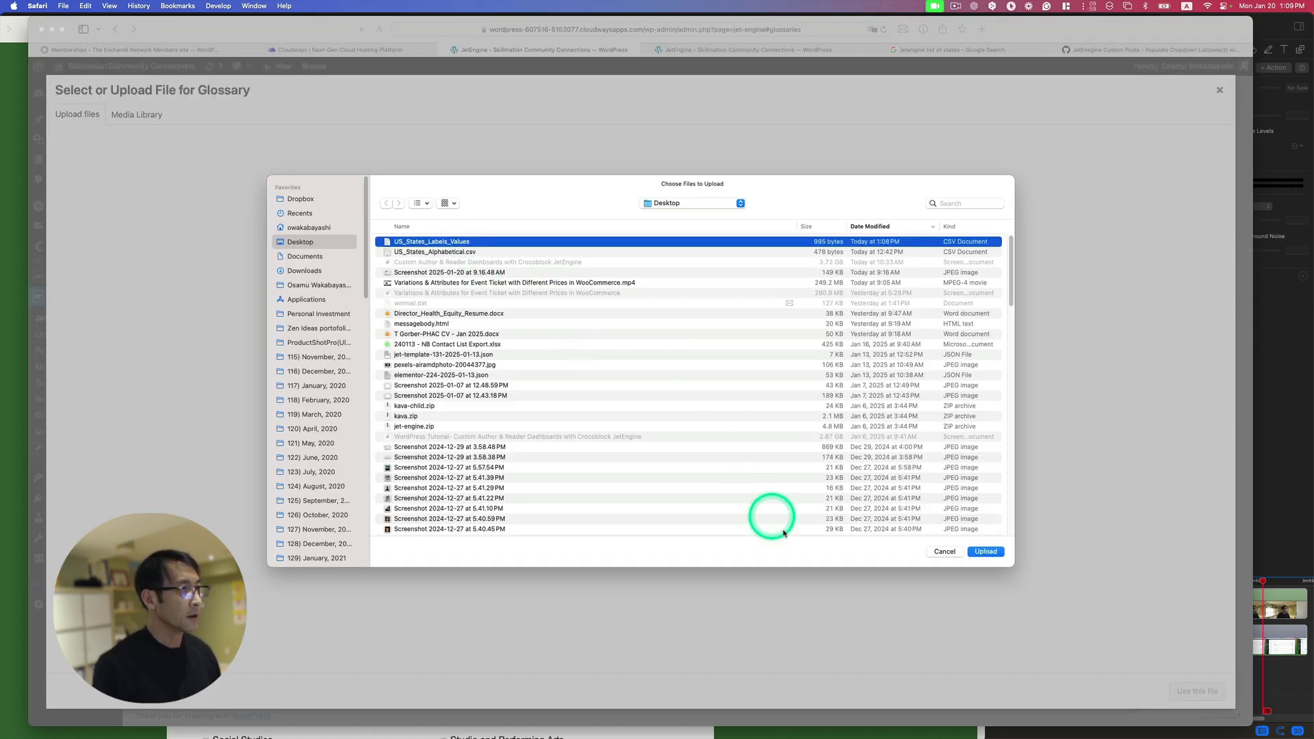
{"action": "left_click", "coordinate": [985, 551]}
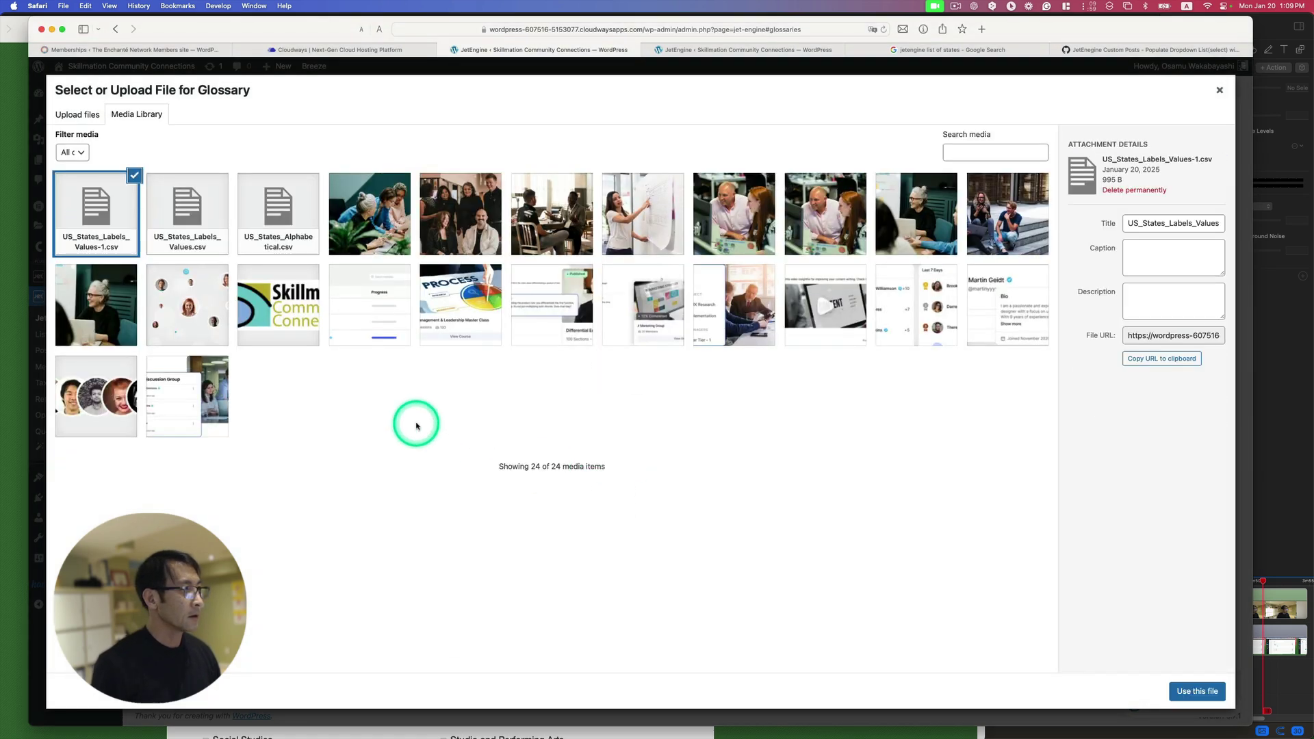
{"action": "left_click", "coordinate": [1190, 691]}
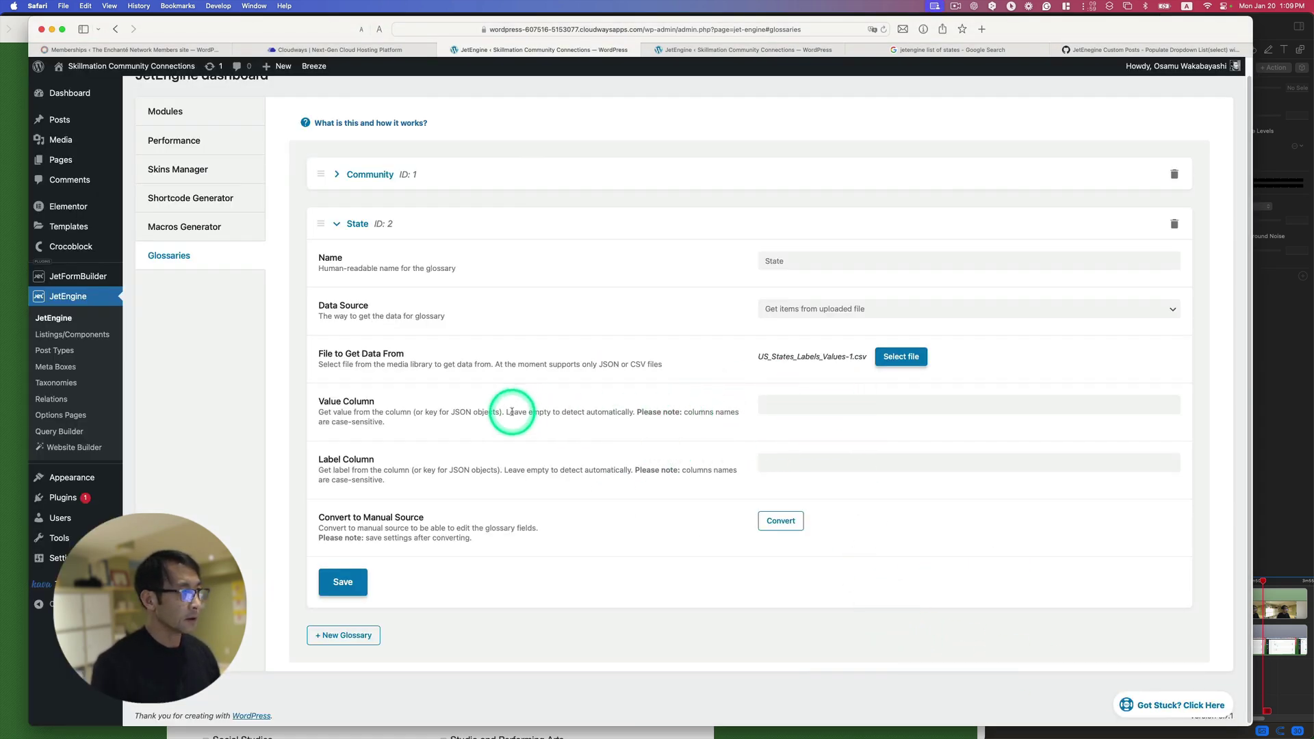
- Fill in the value and label columns, convert to manual items, and save the glossary
{"action": "left_click", "coordinate": [803, 404]}
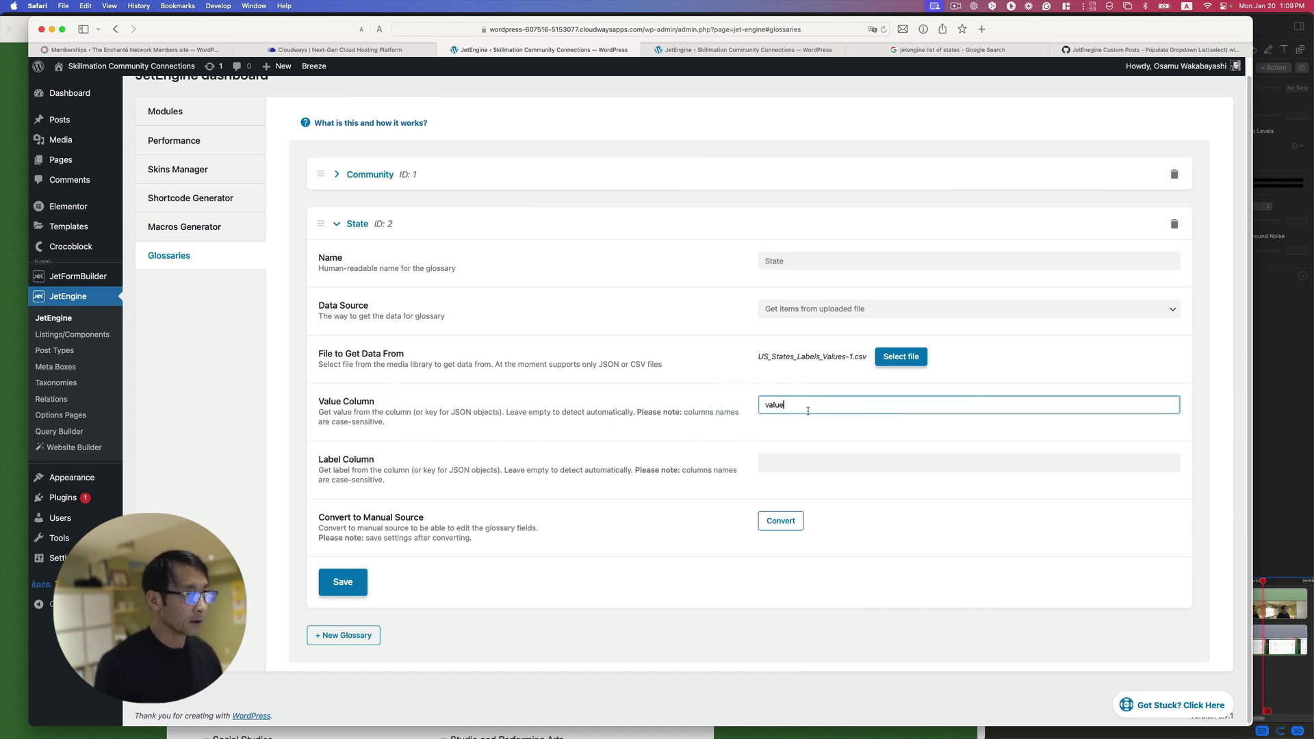
{"action": "left_click", "coordinate": [824, 463]}
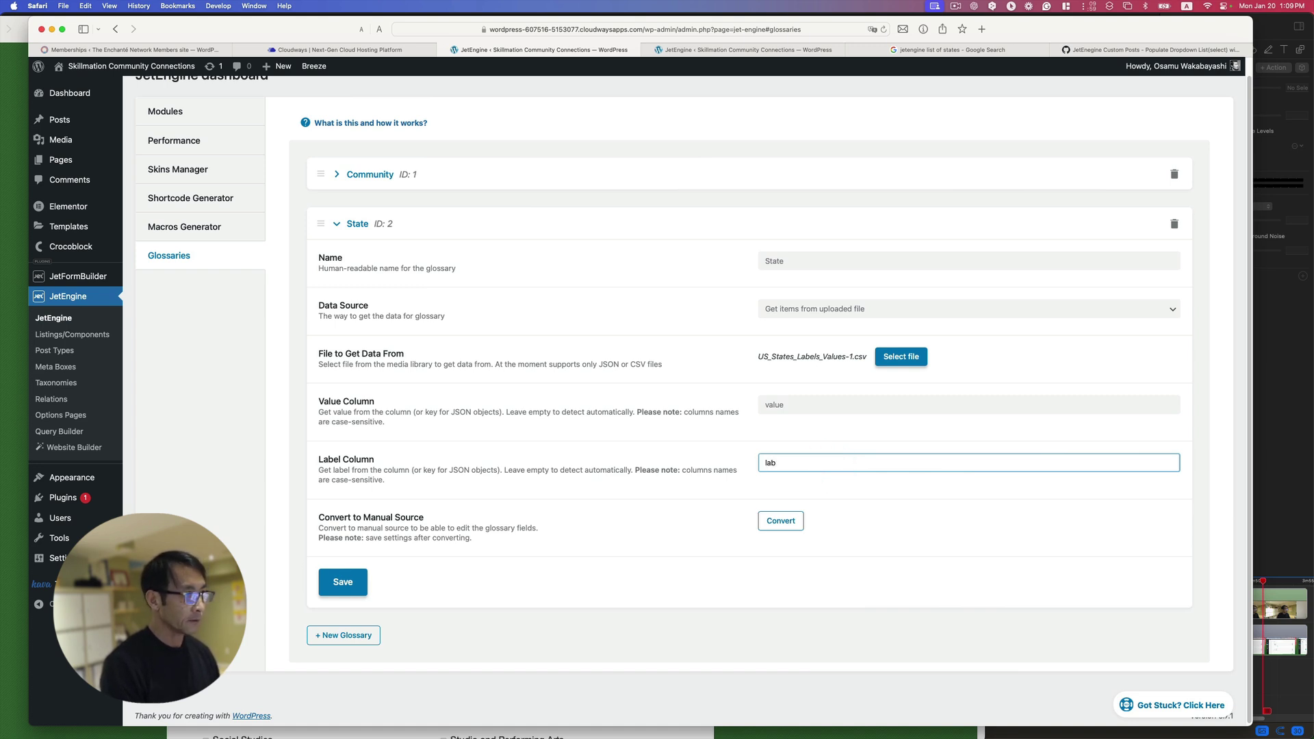
{"action": "left_click", "coordinate": [792, 521]}
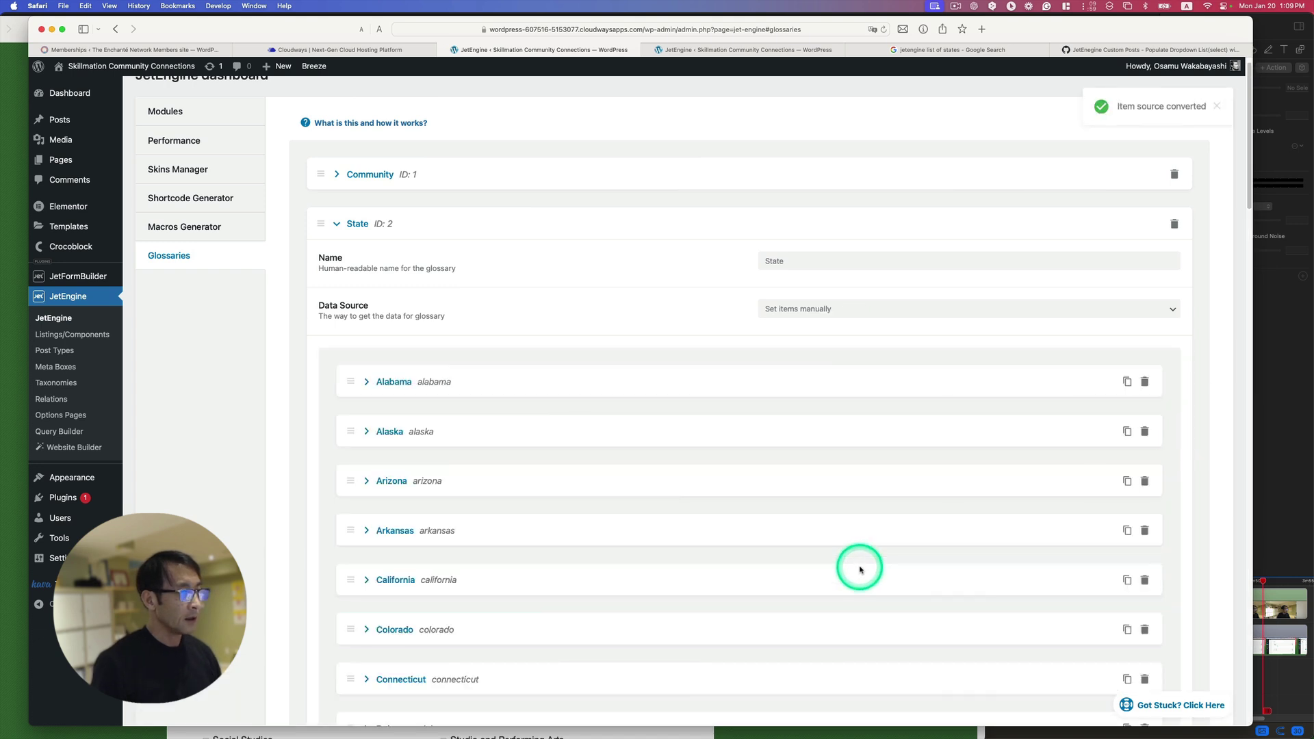
{"action": "scroll", "coordinate": [859, 568], "scroll_direction": "down", "scroll_amount": 15}
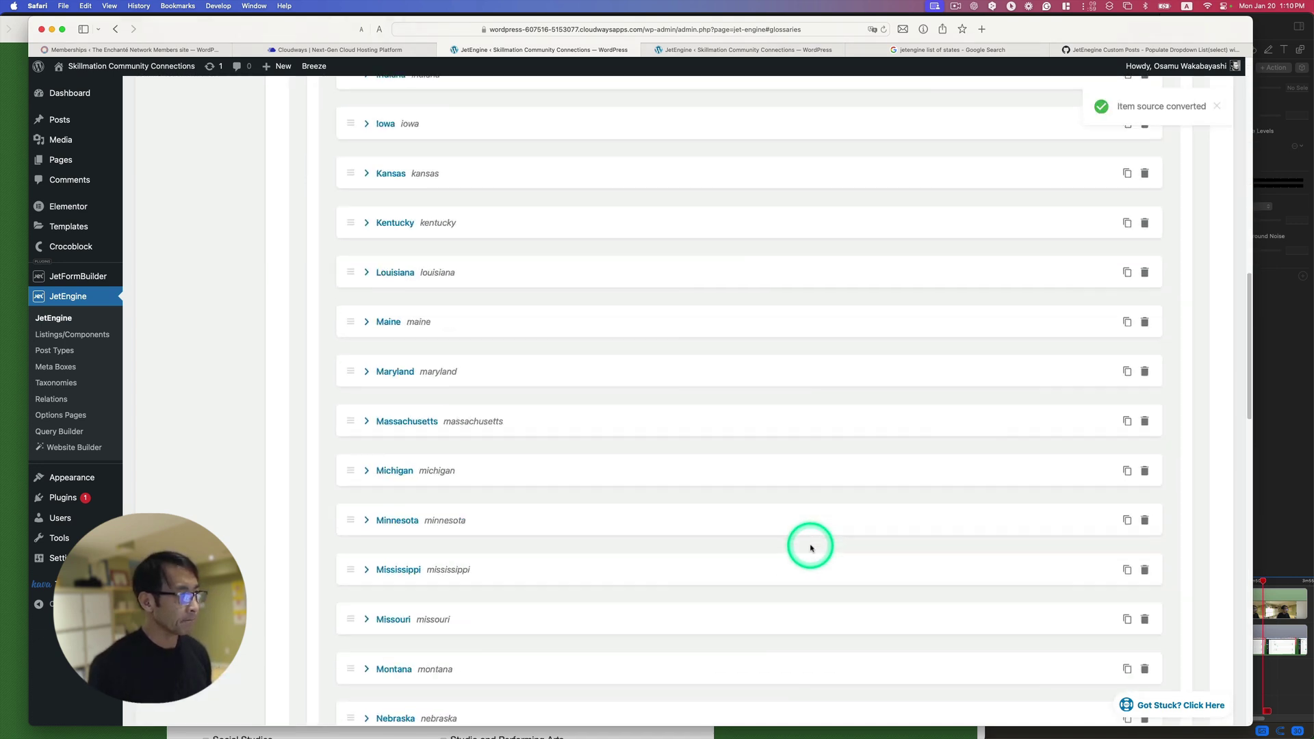
{"action": "scroll", "coordinate": [810, 548], "scroll_direction": "down", "scroll_amount": 5}
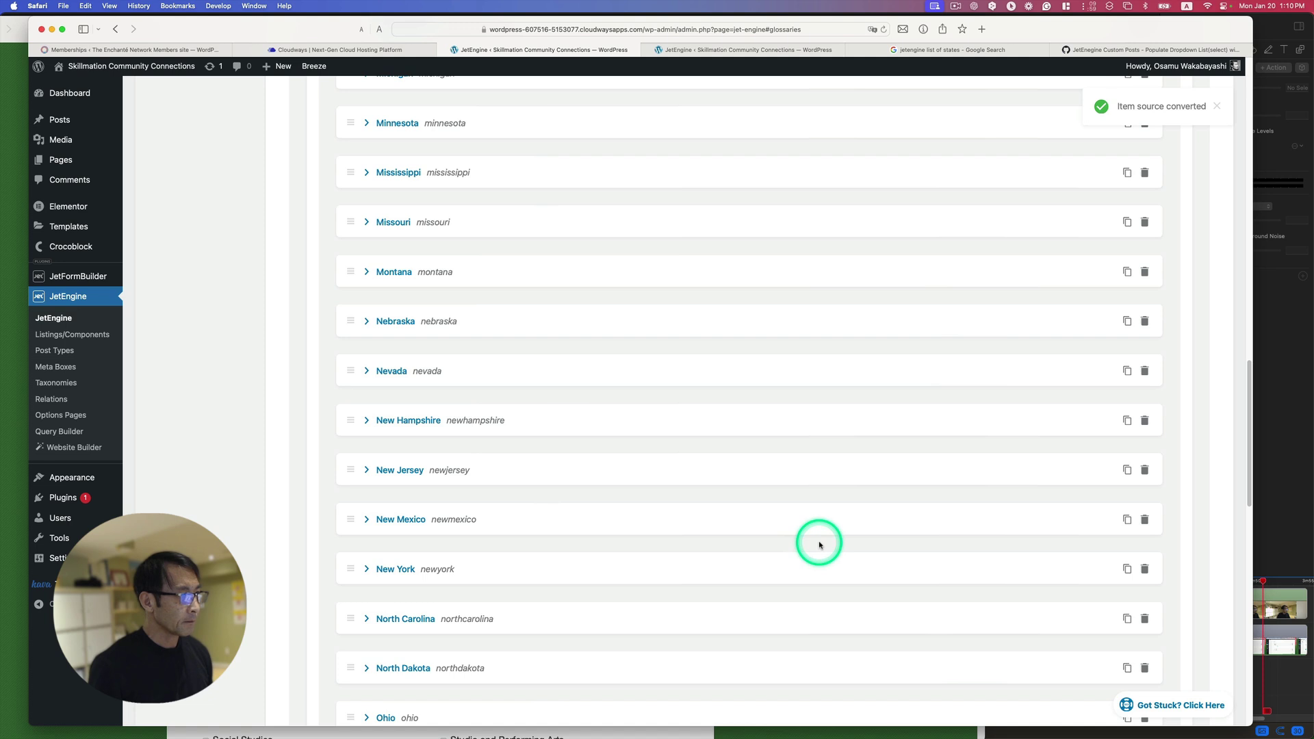
{"action": "scroll", "coordinate": [472, 534], "scroll_direction": "down", "scroll_amount": 4}
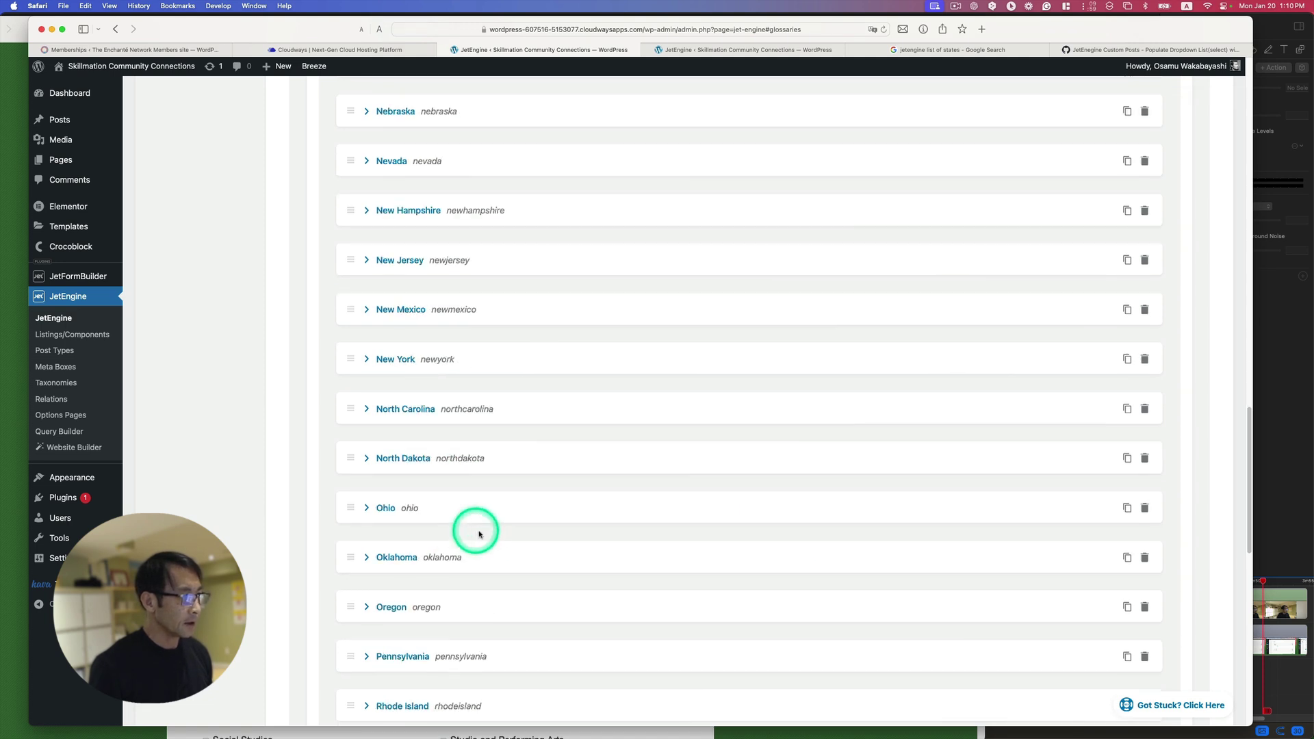
{"action": "scroll", "coordinate": [554, 546], "scroll_direction": "down", "scroll_amount": 15}
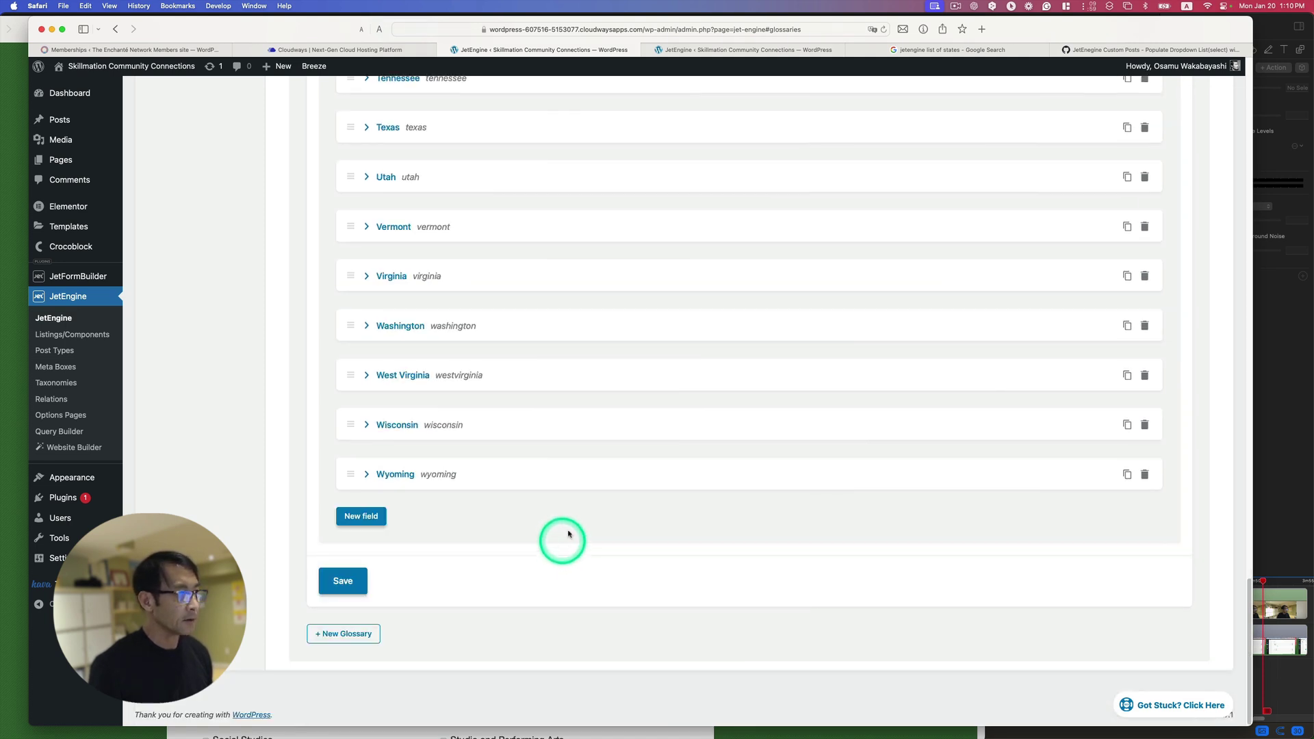
{"action": "left_click", "coordinate": [346, 580]}
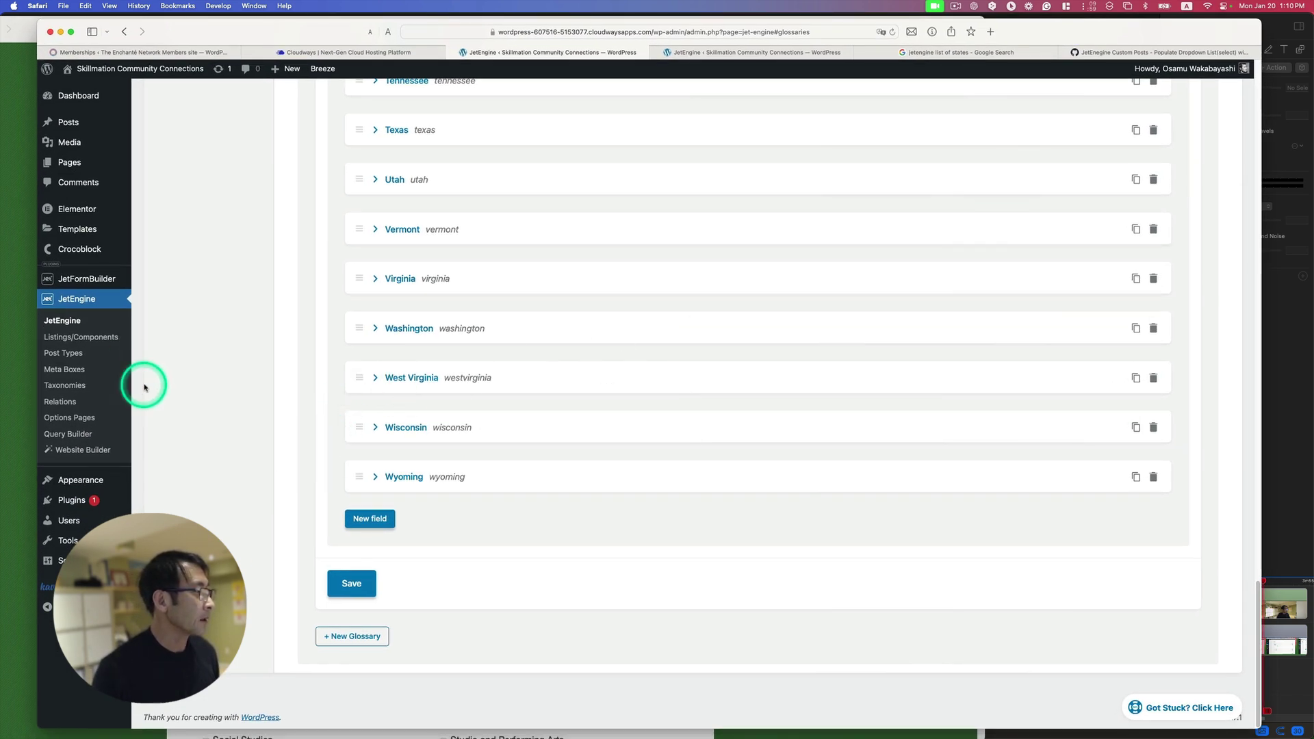
- Add a new field labelled State (name state) to the Mentor meta box
{"action": "left_click", "coordinate": [66, 368]}
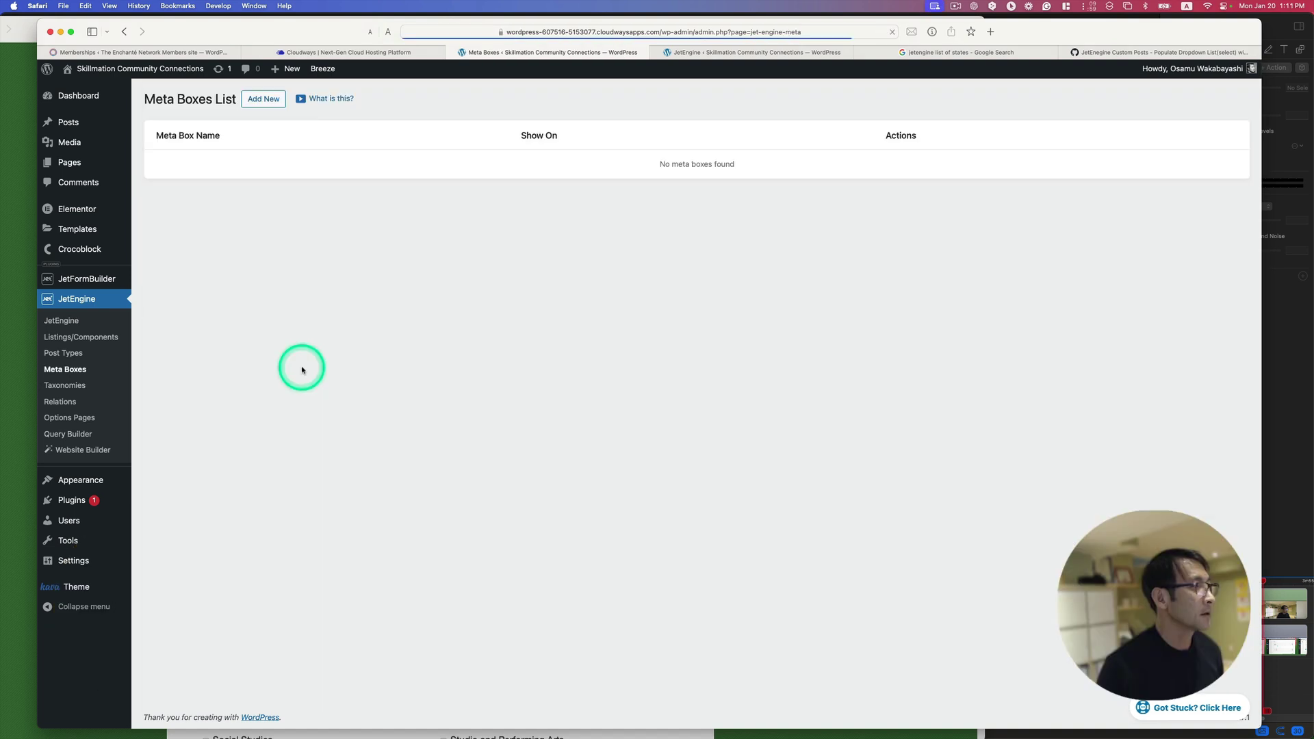
{"action": "left_click", "coordinate": [194, 168]}
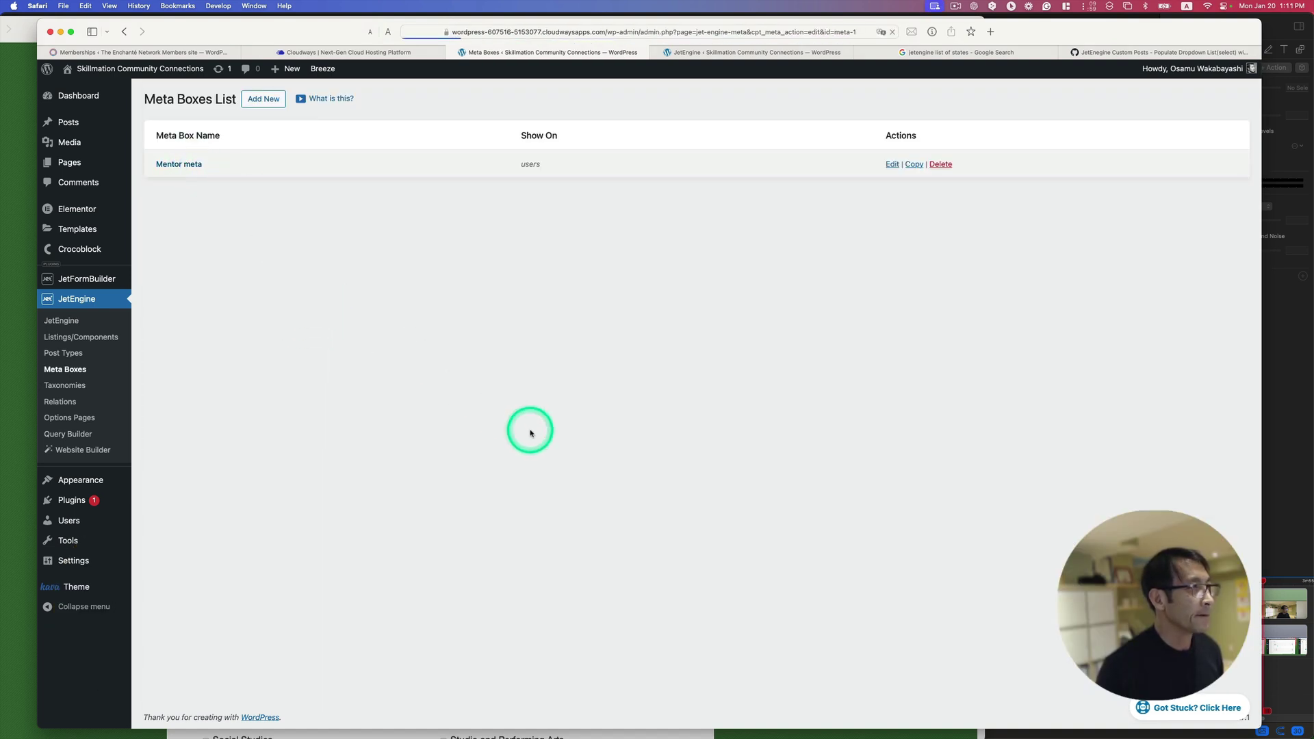
{"action": "scroll", "coordinate": [531, 436], "scroll_direction": "down", "scroll_amount": 6}
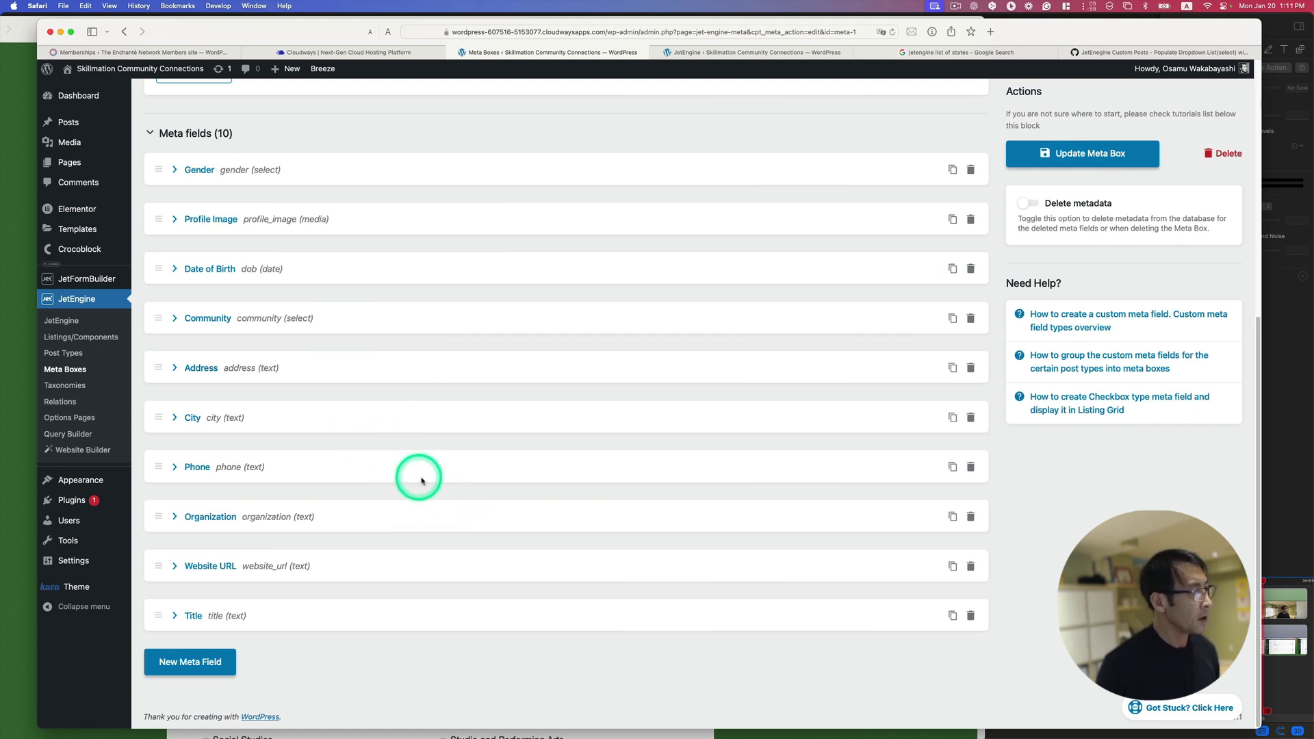
{"action": "left_click", "coordinate": [205, 662]}
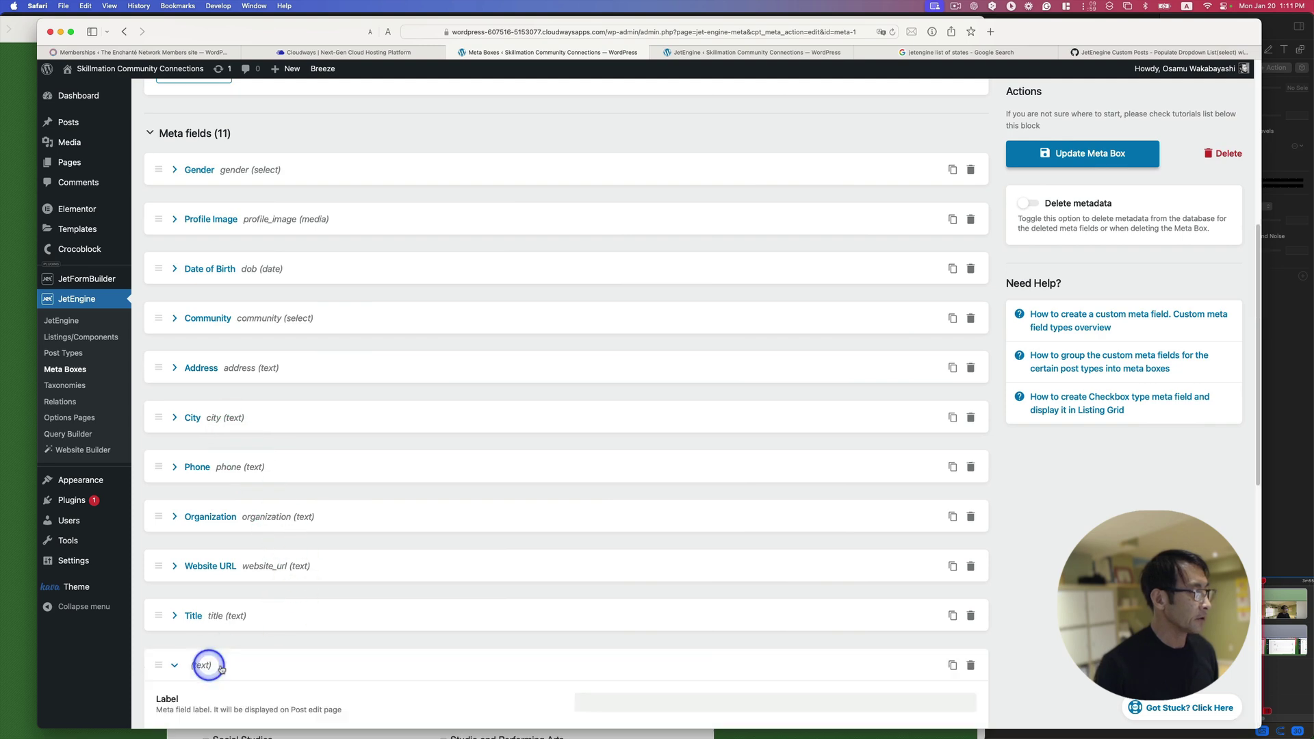
{"action": "scroll", "coordinate": [411, 646], "scroll_direction": "down", "scroll_amount": 6}
{"action": "scroll", "coordinate": [443, 504], "scroll_direction": "up", "scroll_amount": 5}
{"action": "scroll", "coordinate": [547, 445], "scroll_direction": "down", "scroll_amount": 4}
{"action": "left_click", "coordinate": [665, 395]}
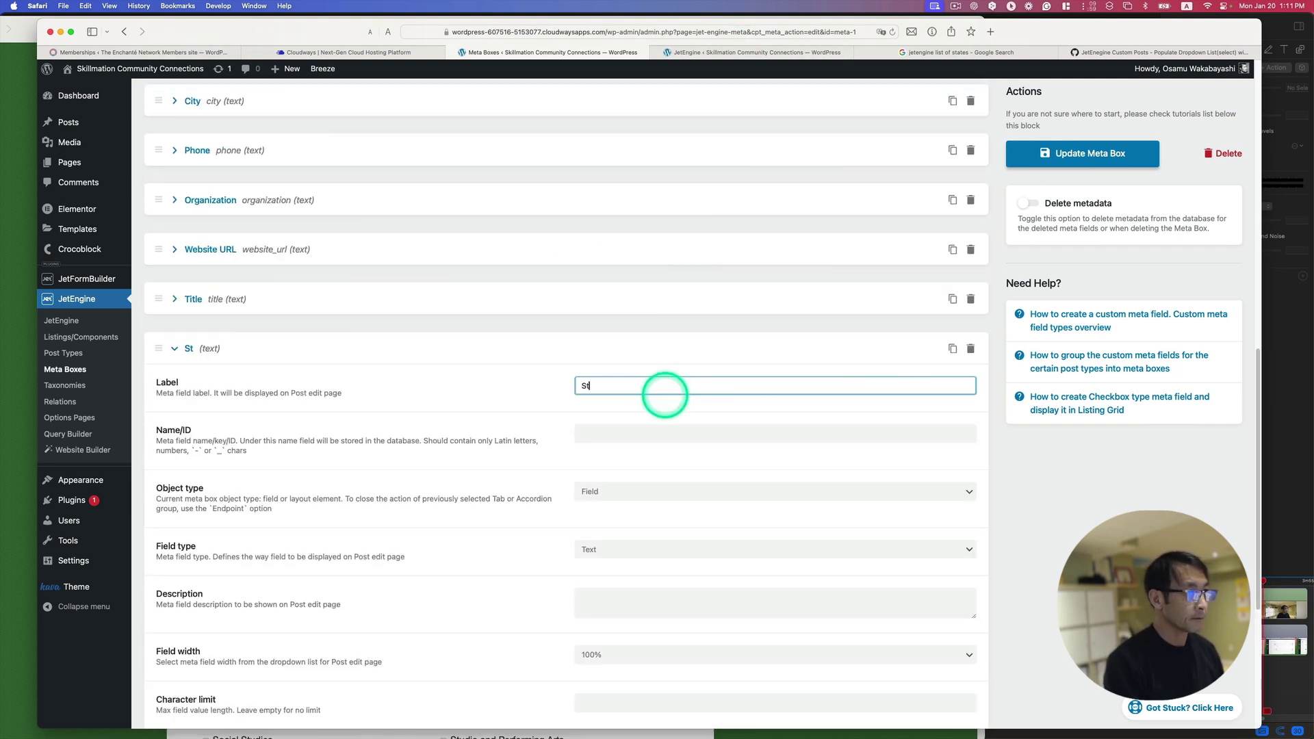
{"action": "left_click", "coordinate": [608, 442]}
{"action": "scroll", "coordinate": [680, 516], "scroll_direction": "down", "scroll_amount": 2}
- Make the State field a Select list sourced from the State glossary and update the meta box
{"action": "left_click", "coordinate": [644, 479]}
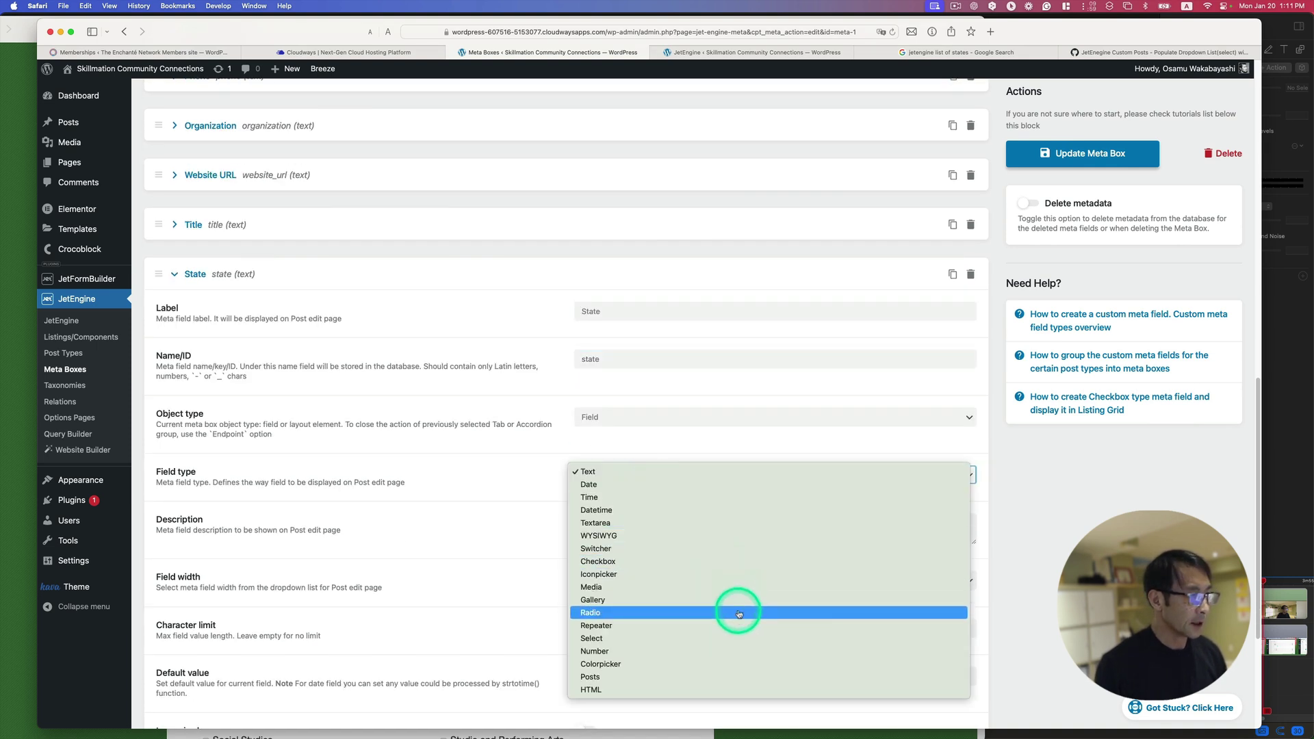
{"action": "left_click", "coordinate": [742, 636]}
{"action": "scroll", "coordinate": [721, 603], "scroll_direction": "down", "scroll_amount": 2}
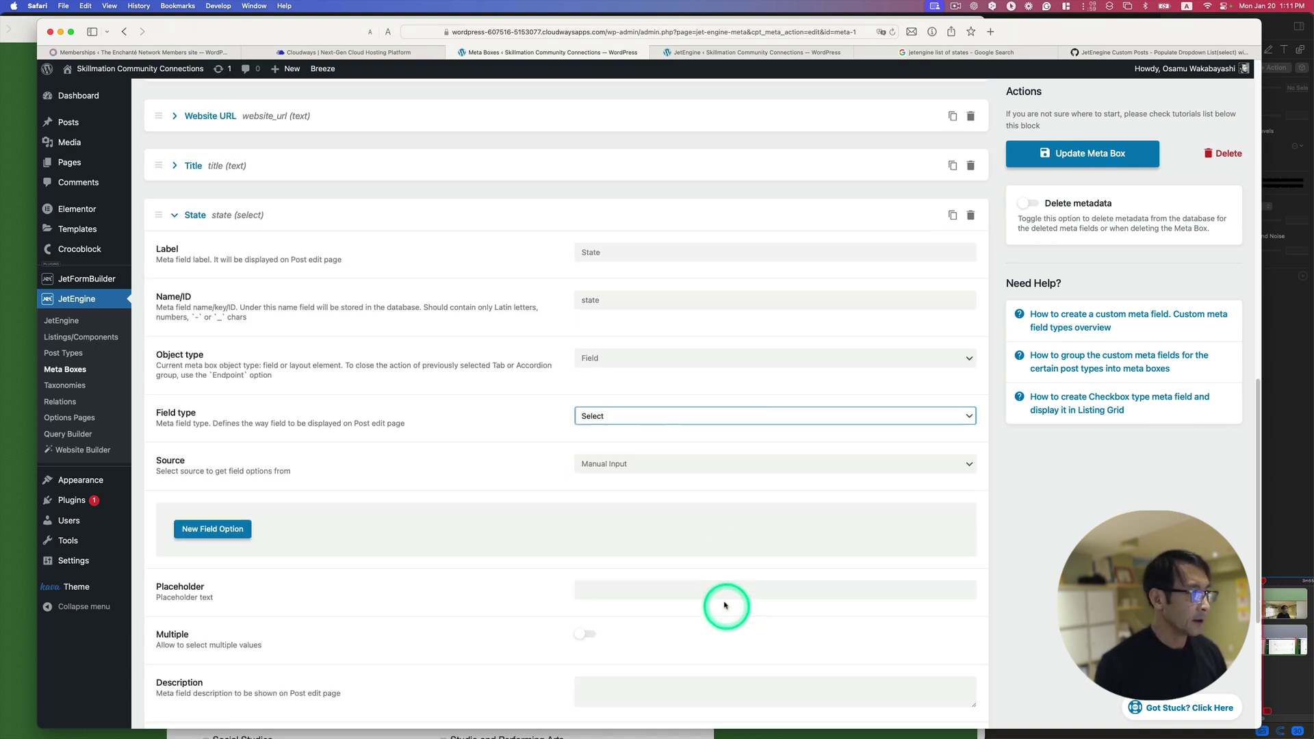
{"action": "left_click", "coordinate": [653, 466]}
{"action": "left_click", "coordinate": [666, 486]}
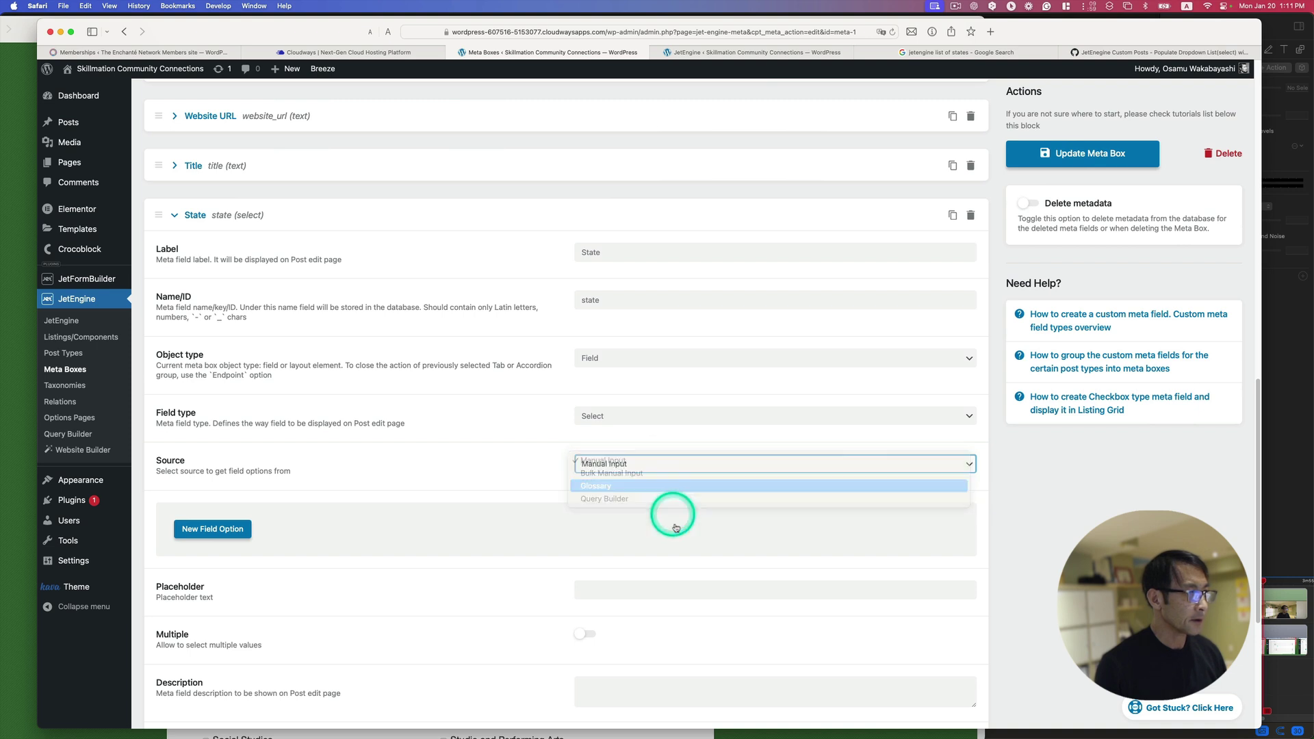
{"action": "left_click", "coordinate": [650, 515]}
{"action": "left_click", "coordinate": [668, 535]}
{"action": "scroll", "coordinate": [690, 580], "scroll_direction": "down", "scroll_amount": 5}
{"action": "scroll", "coordinate": [691, 579], "scroll_direction": "down", "scroll_amount": 2}
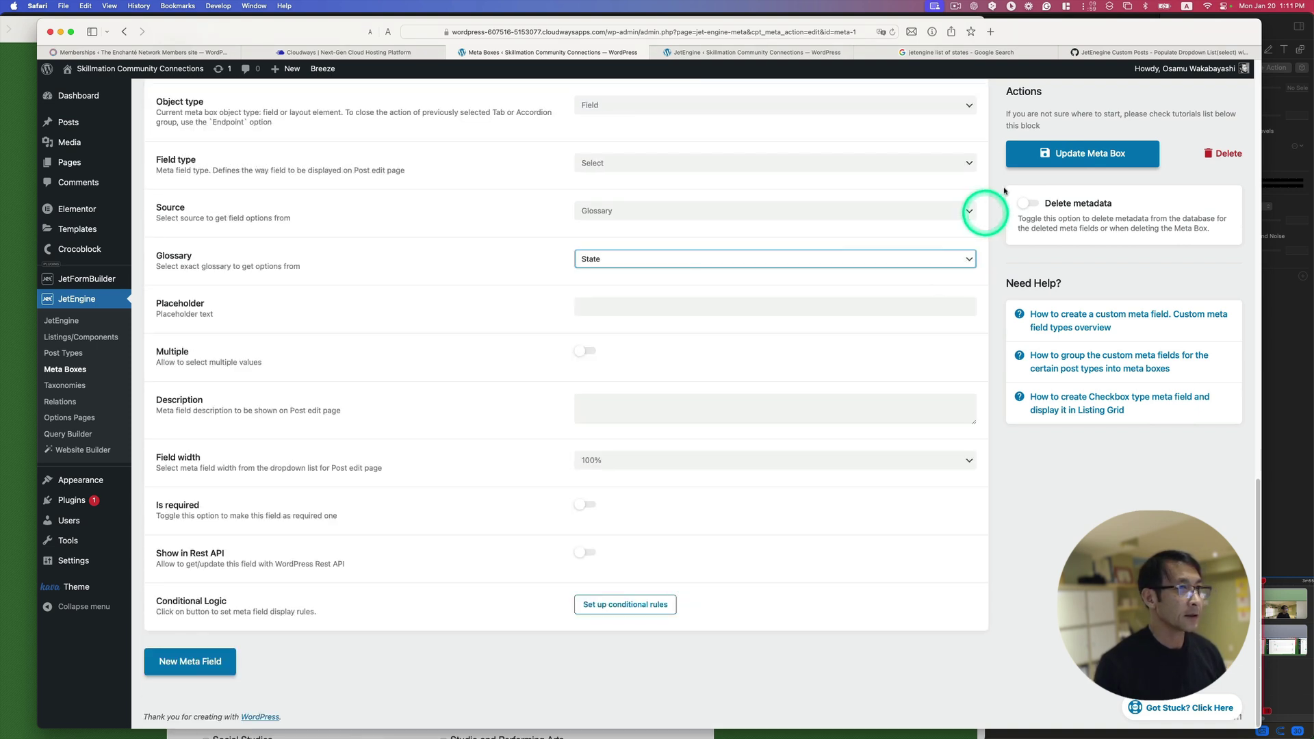
{"action": "left_click", "coordinate": [1015, 163]}
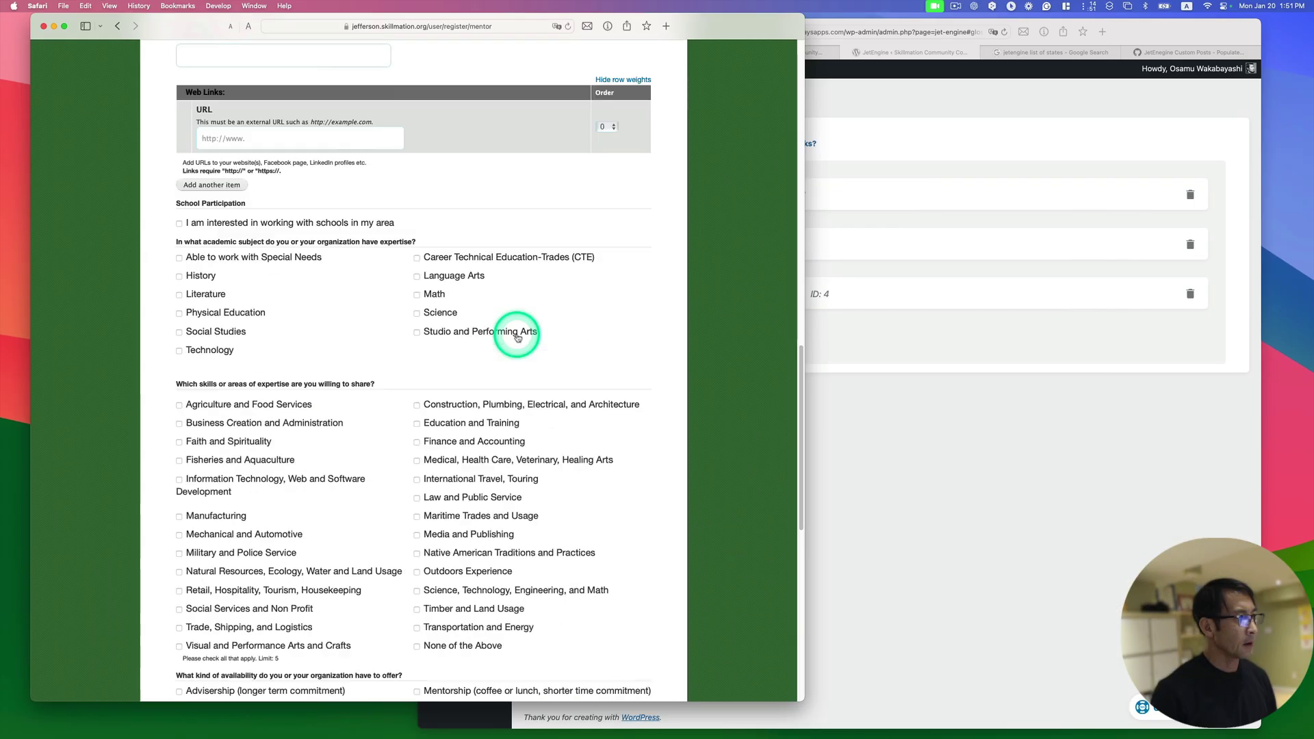
{"action": "scroll", "coordinate": [518, 336], "scroll_direction": "down", "scroll_amount": 5}
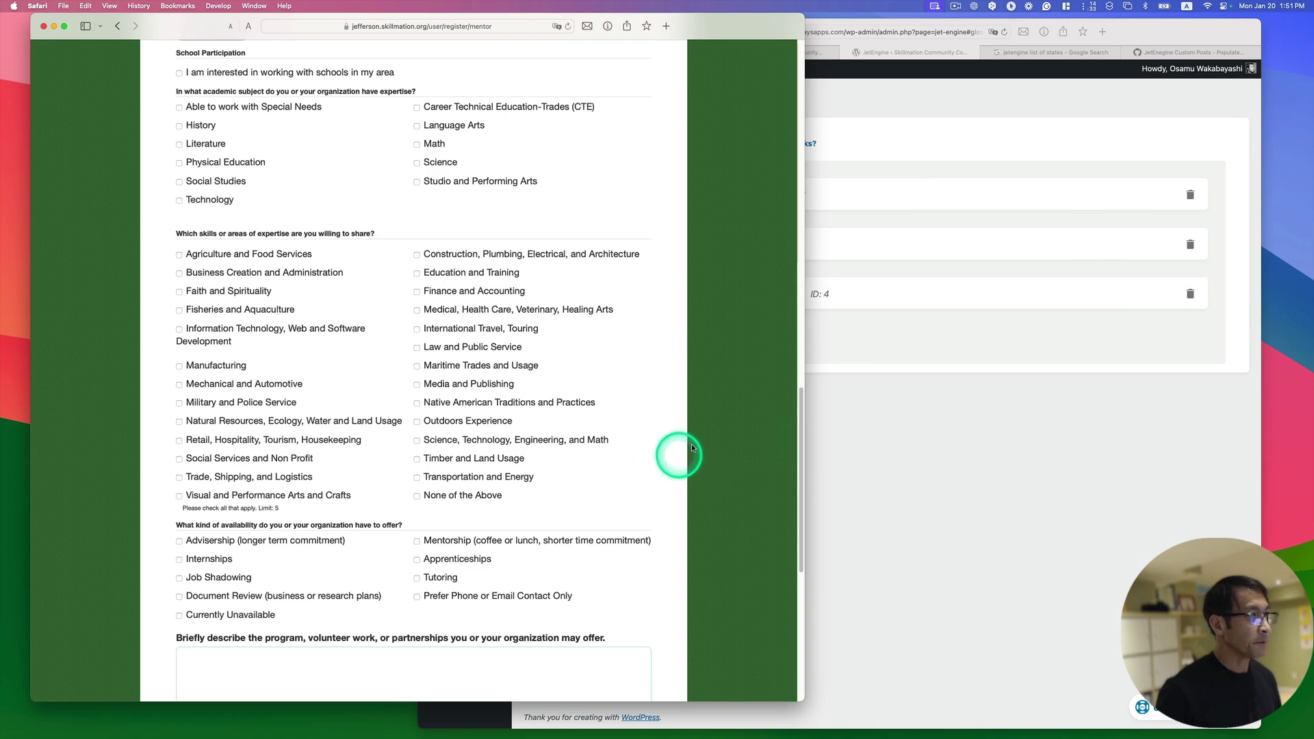
- In ChatGPT, type a request for another two-column CSV built from an attached image
{"action": "key", "text": "ctrl+Up"}
{"action": "left_click", "coordinate": [1062, 241]}
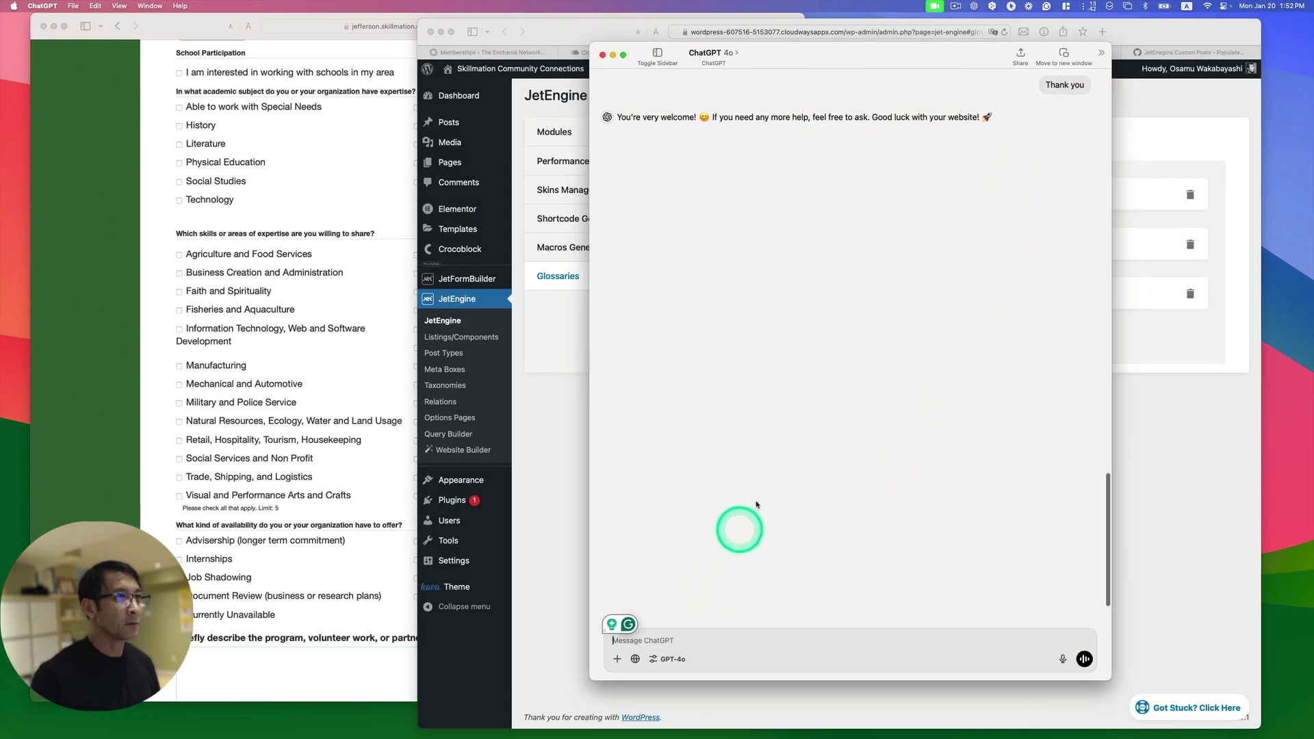
{"action": "left_click", "coordinate": [956, 12]}
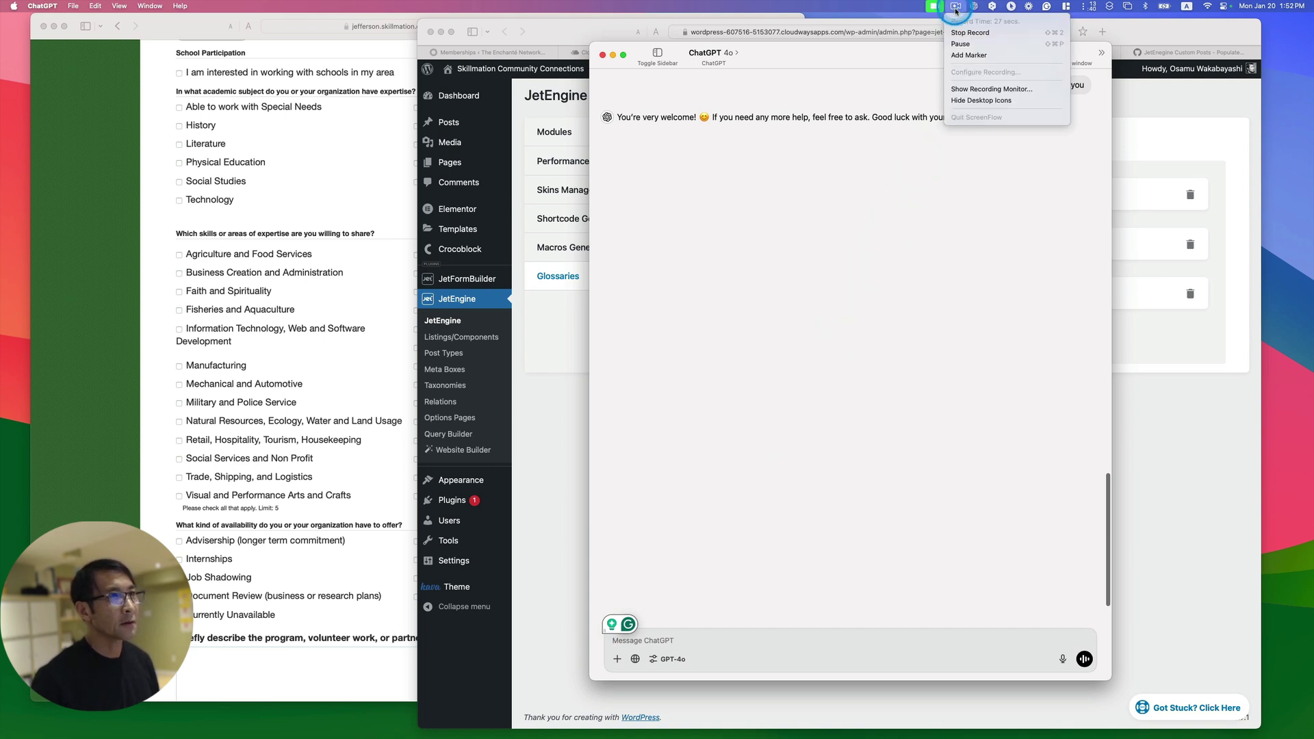
{"action": "left_click", "coordinate": [962, 48]}
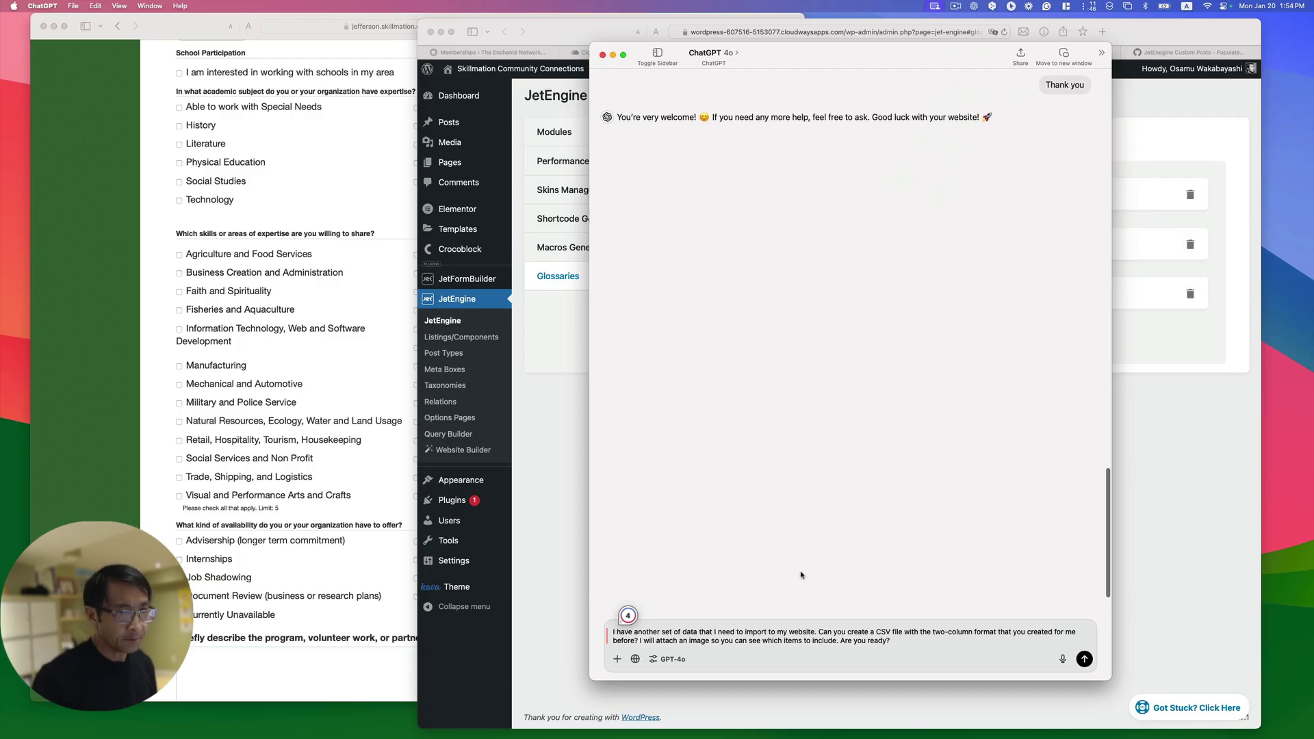
{"action": "left_click", "coordinate": [369, 438]}
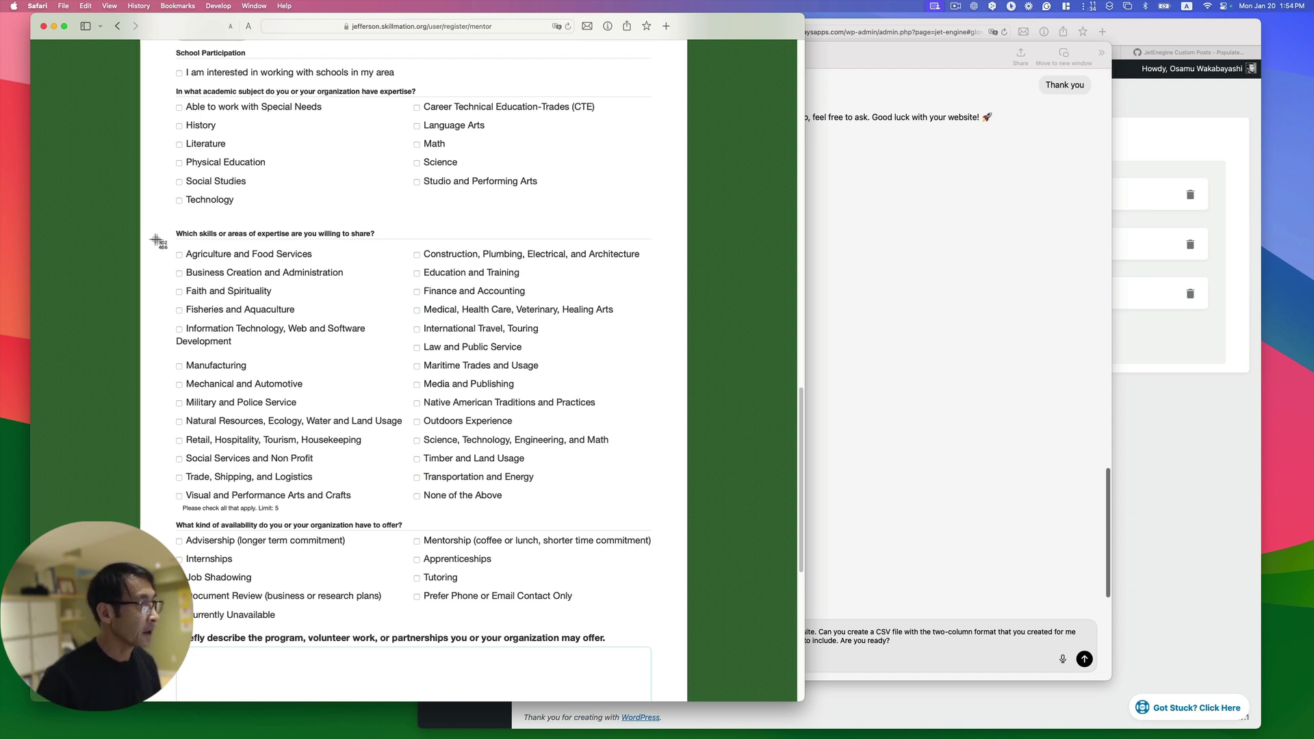
- Screenshot the skills and expertise checklist and attach that Desktop image to the ChatGPT message
{"action": "left_click_drag", "start_coordinate": [156, 239], "coordinate": [655, 420]}
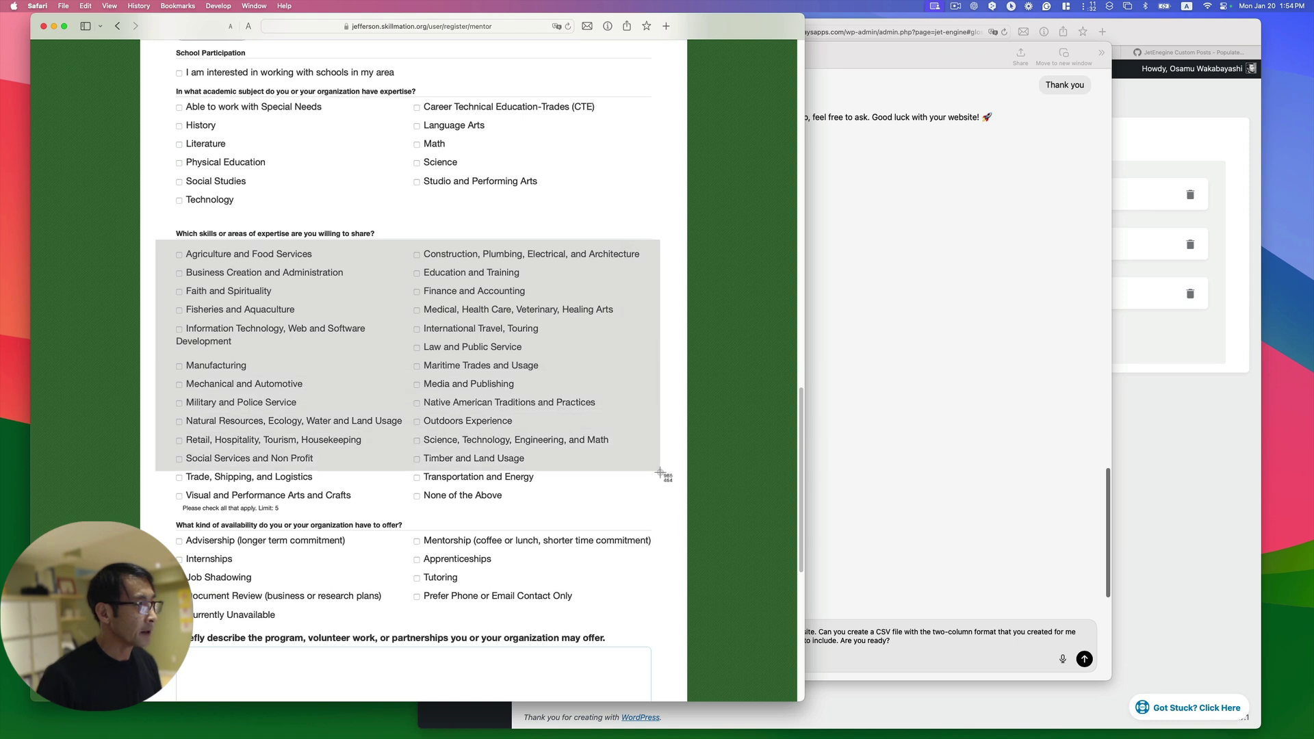
{"action": "left_click_drag", "start_coordinate": [660, 474], "coordinate": [662, 508]}
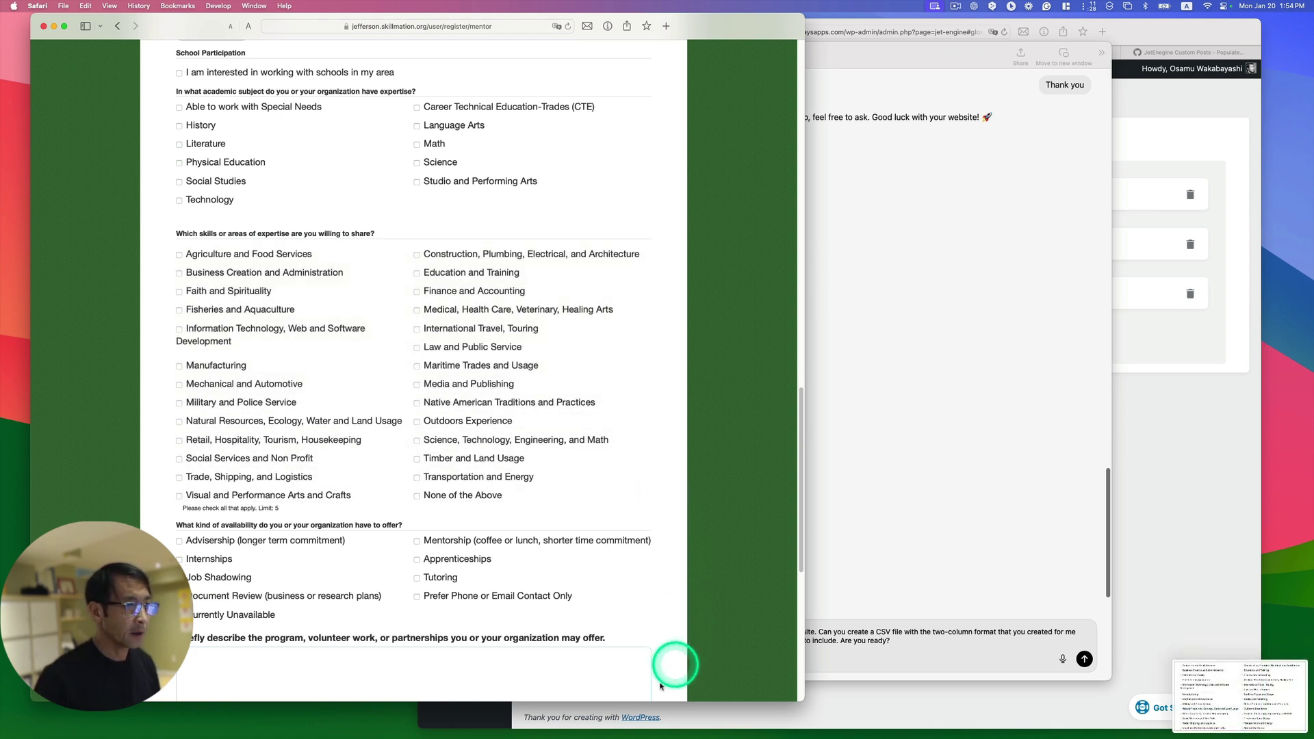
{"action": "left_click", "coordinate": [977, 288]}
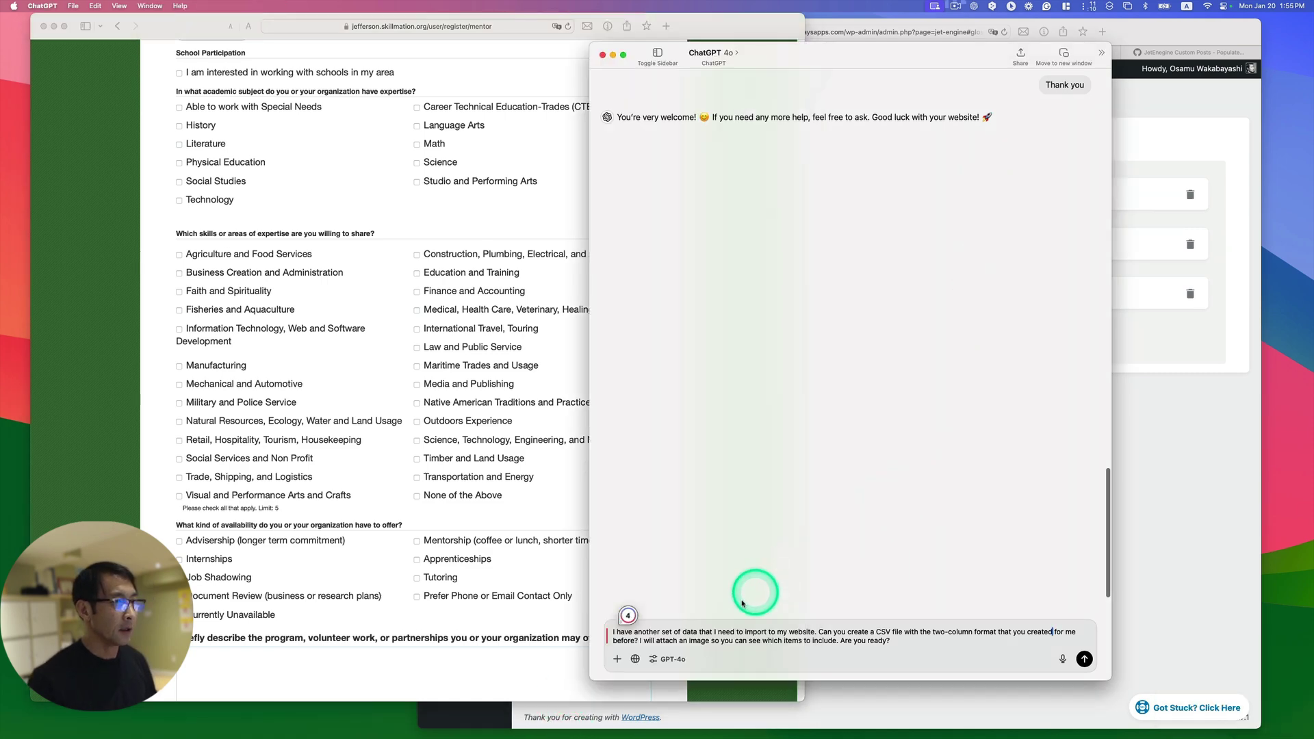
{"action": "left_click", "coordinate": [616, 659]}
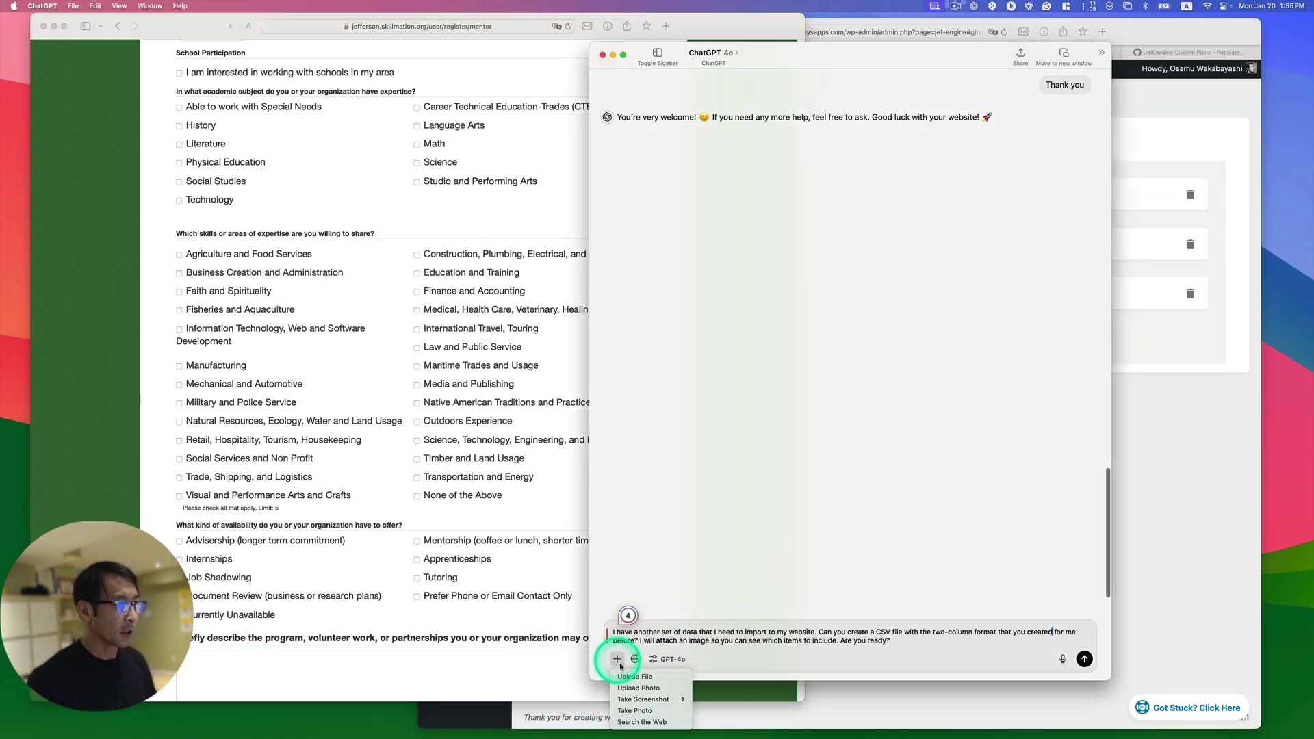
{"action": "left_click", "coordinate": [631, 677]}
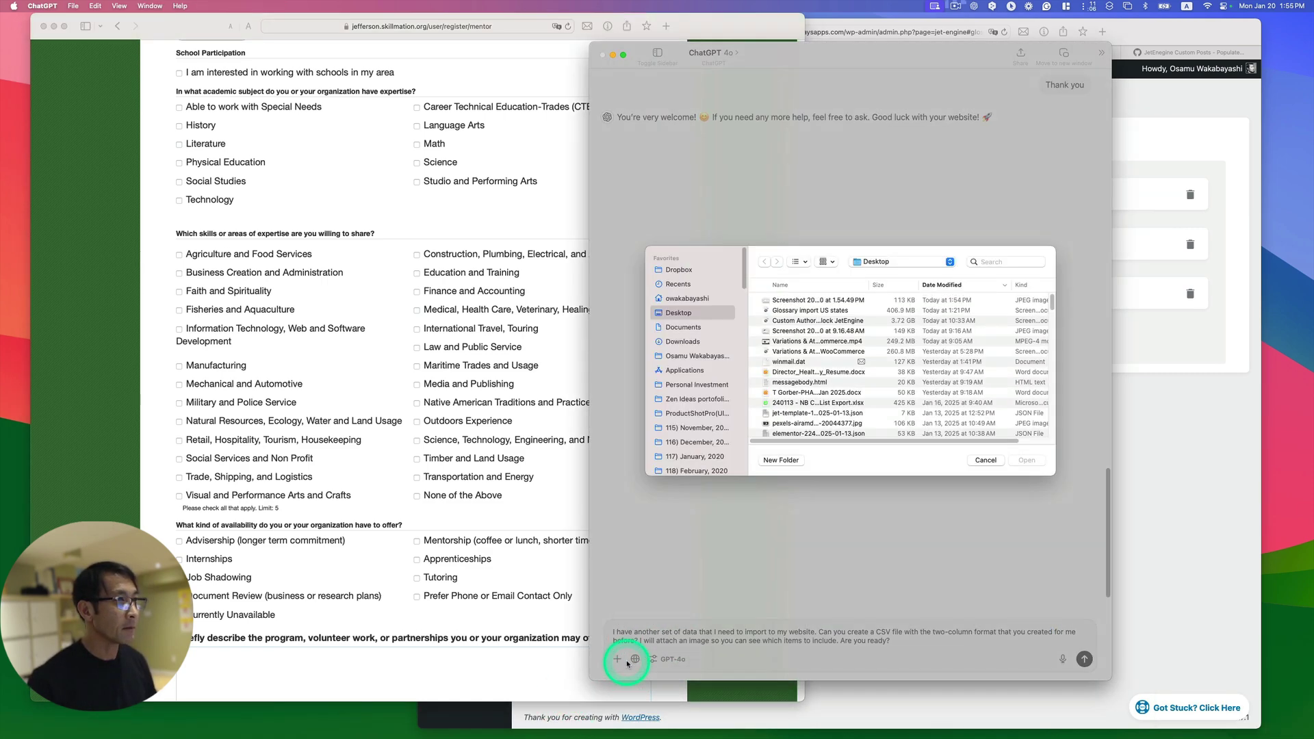
{"action": "left_click", "coordinate": [798, 302]}
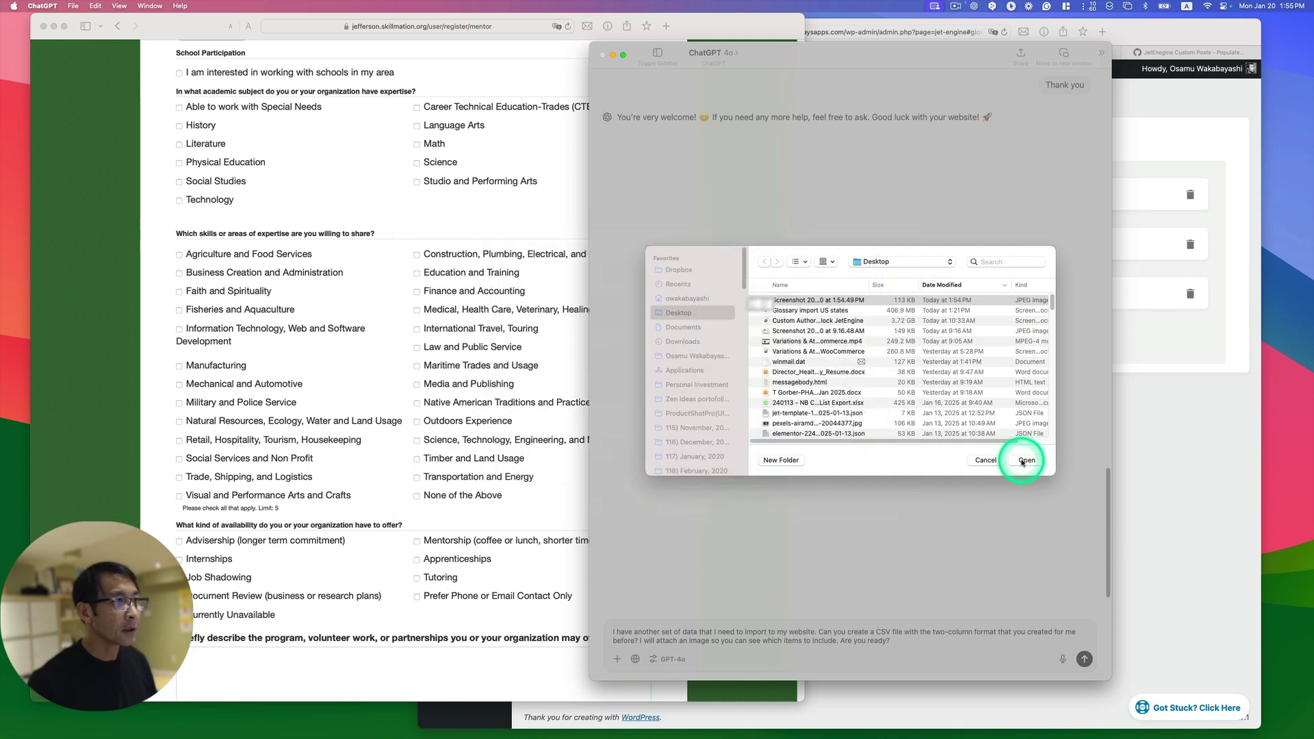
{"action": "left_click", "coordinate": [1030, 460]}
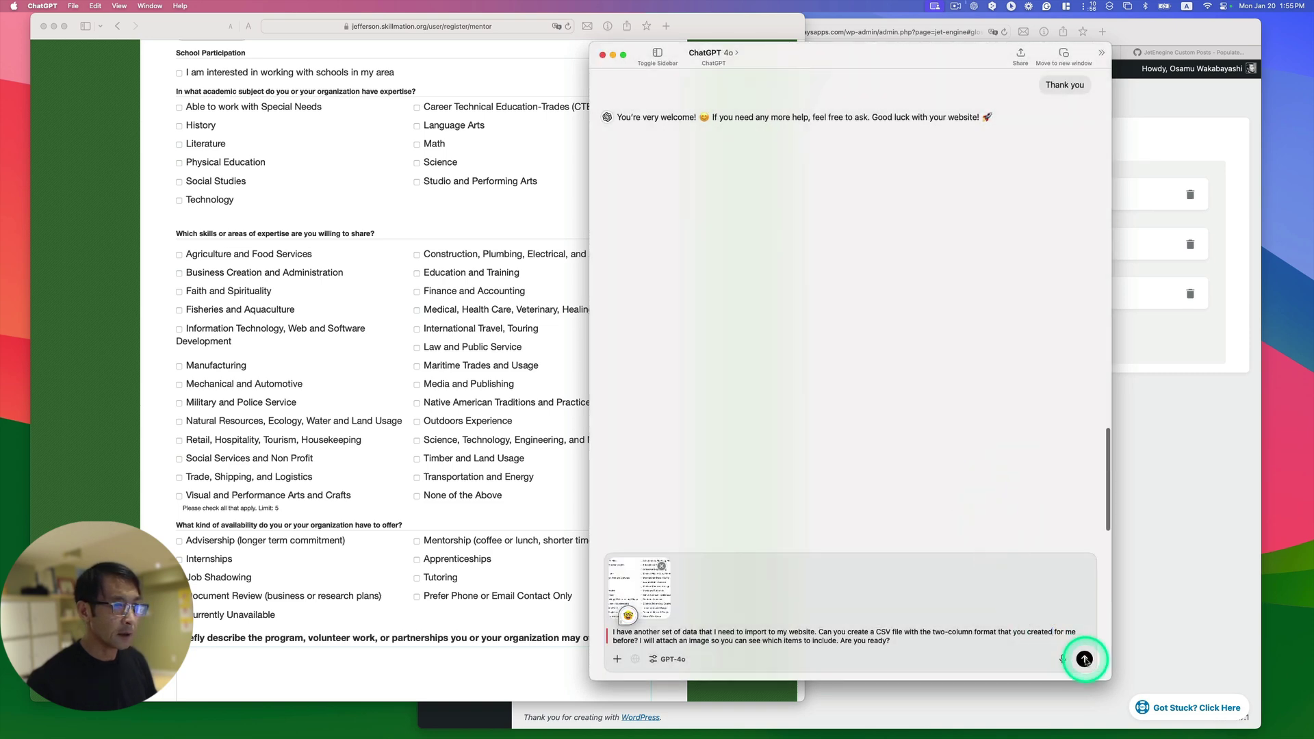
- Send the screenshot-based CSV request and download Labels_Values_List_Updated.csv to the Desktop
{"action": "left_click", "coordinate": [1084, 658]}
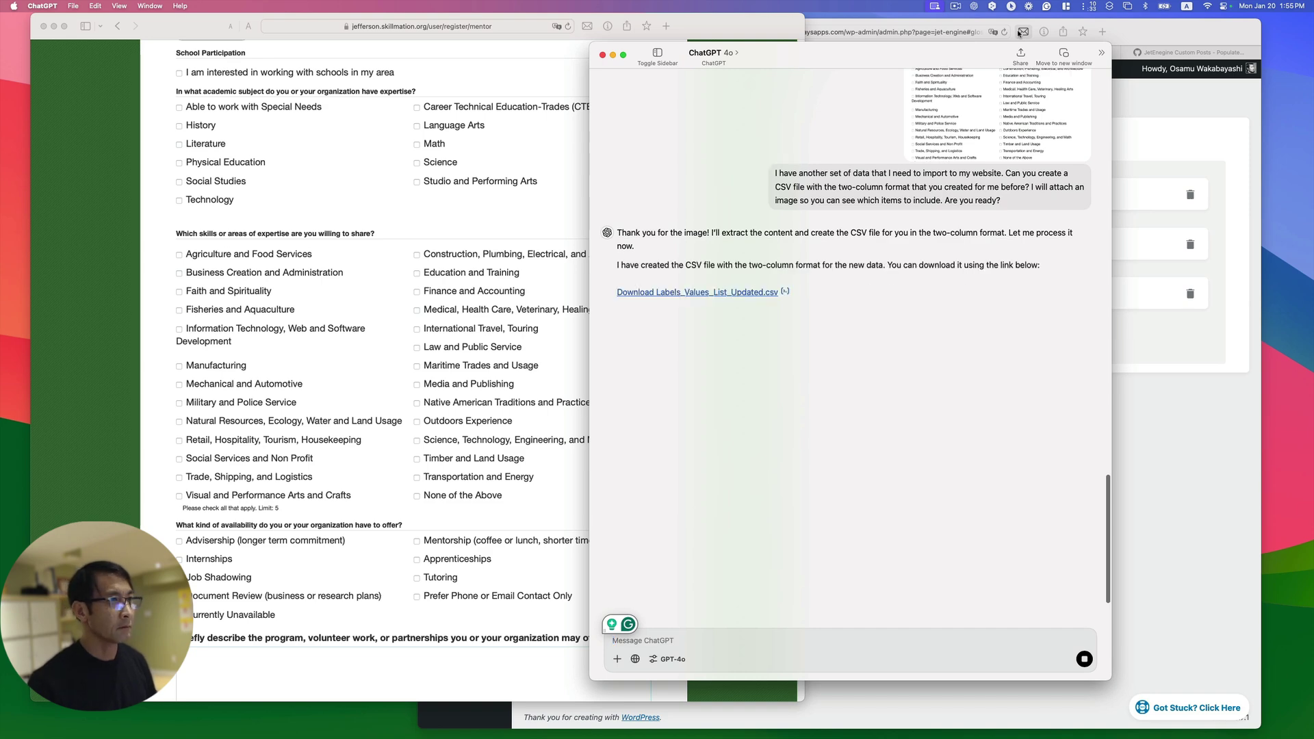
{"action": "left_click", "coordinate": [750, 295]}
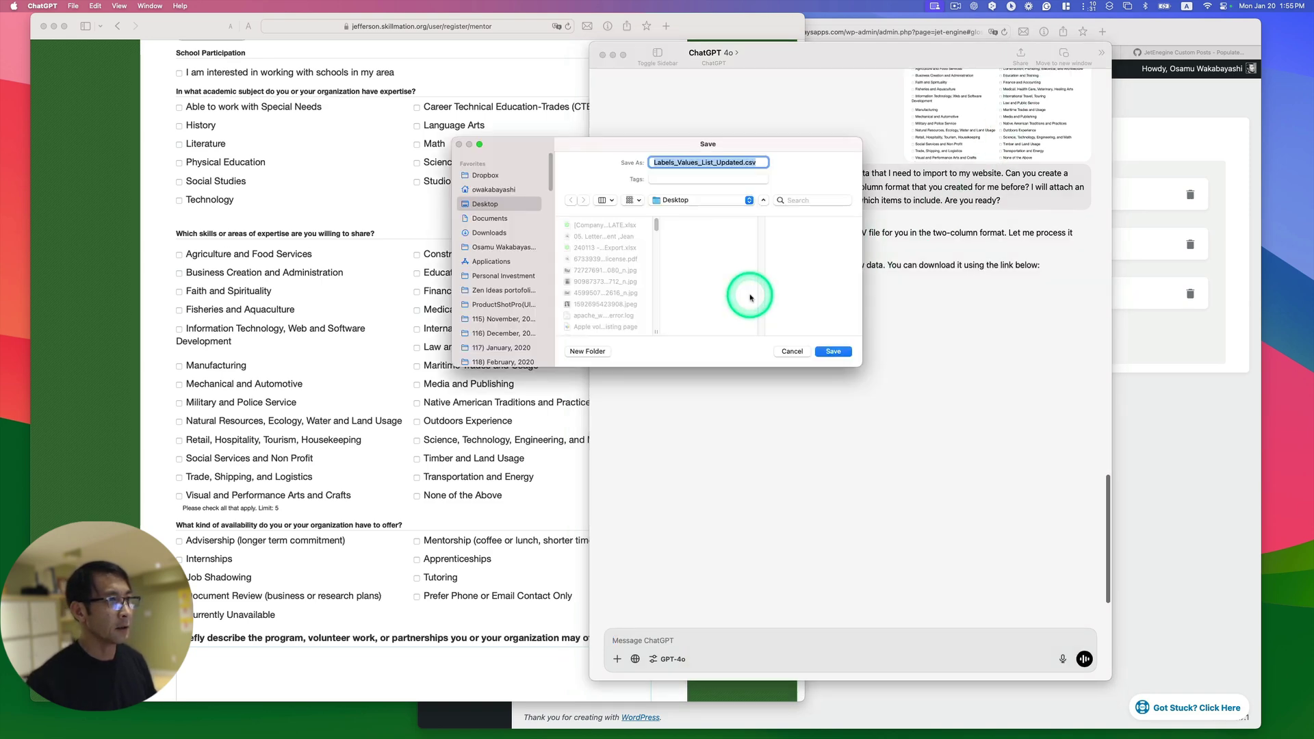
{"action": "left_click", "coordinate": [833, 350]}
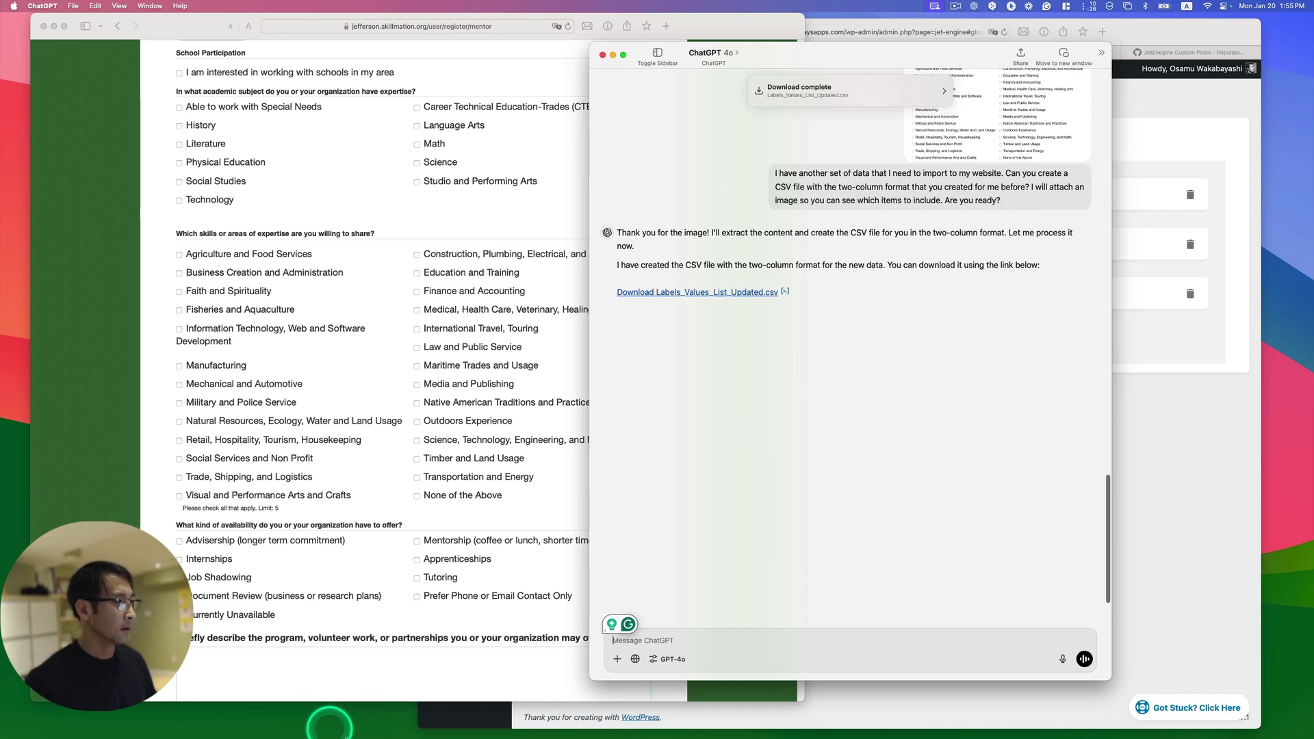
- Open Labels_Values_List_Updated.csv from the Desktop in Numbers
{"action": "left_click", "coordinate": [301, 720]}
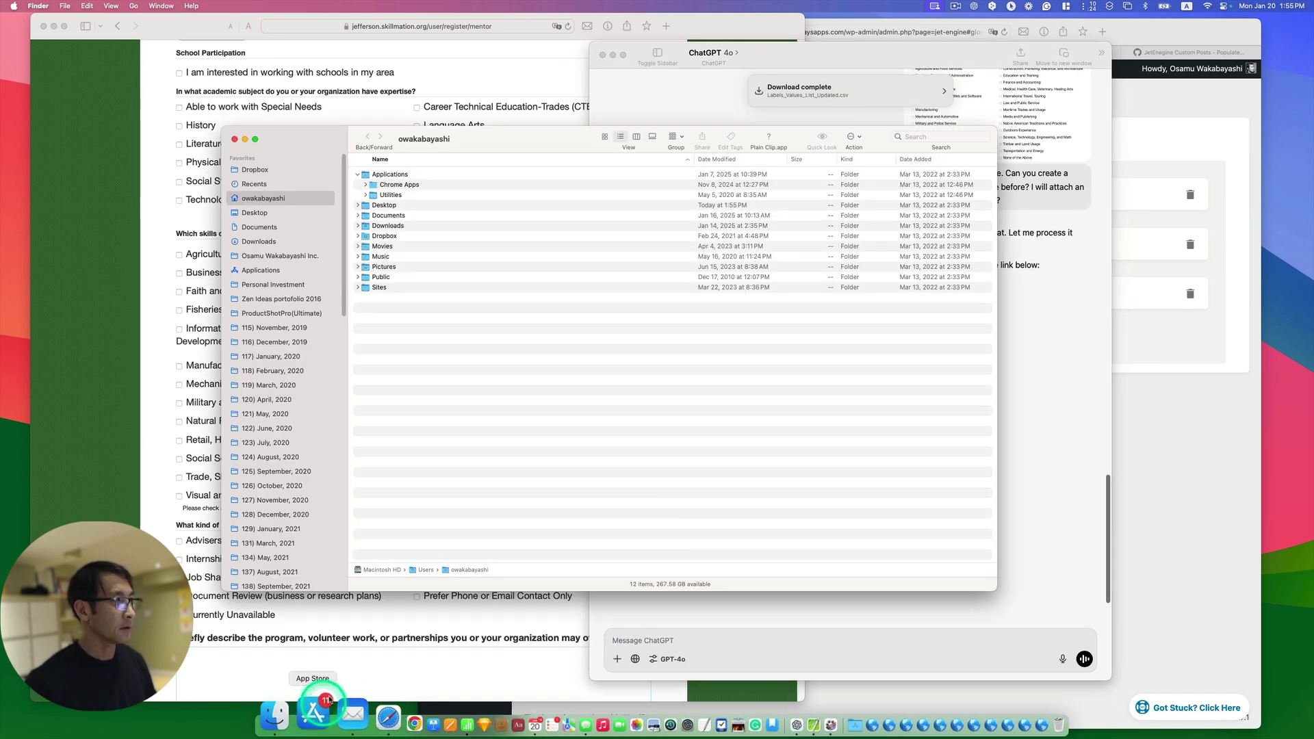
{"action": "left_click", "coordinate": [303, 214]}
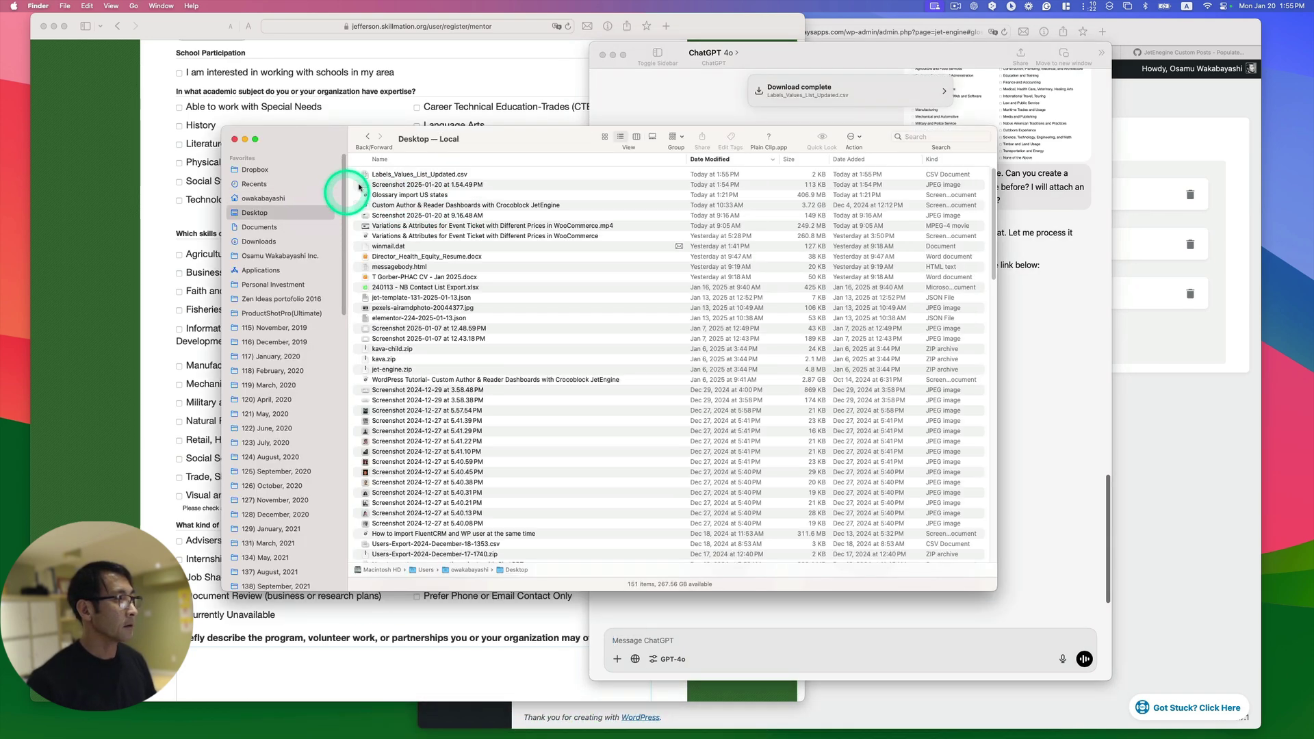
{"action": "left_click", "coordinate": [416, 175]}
{"action": "double_click", "coordinate": [417, 175]}
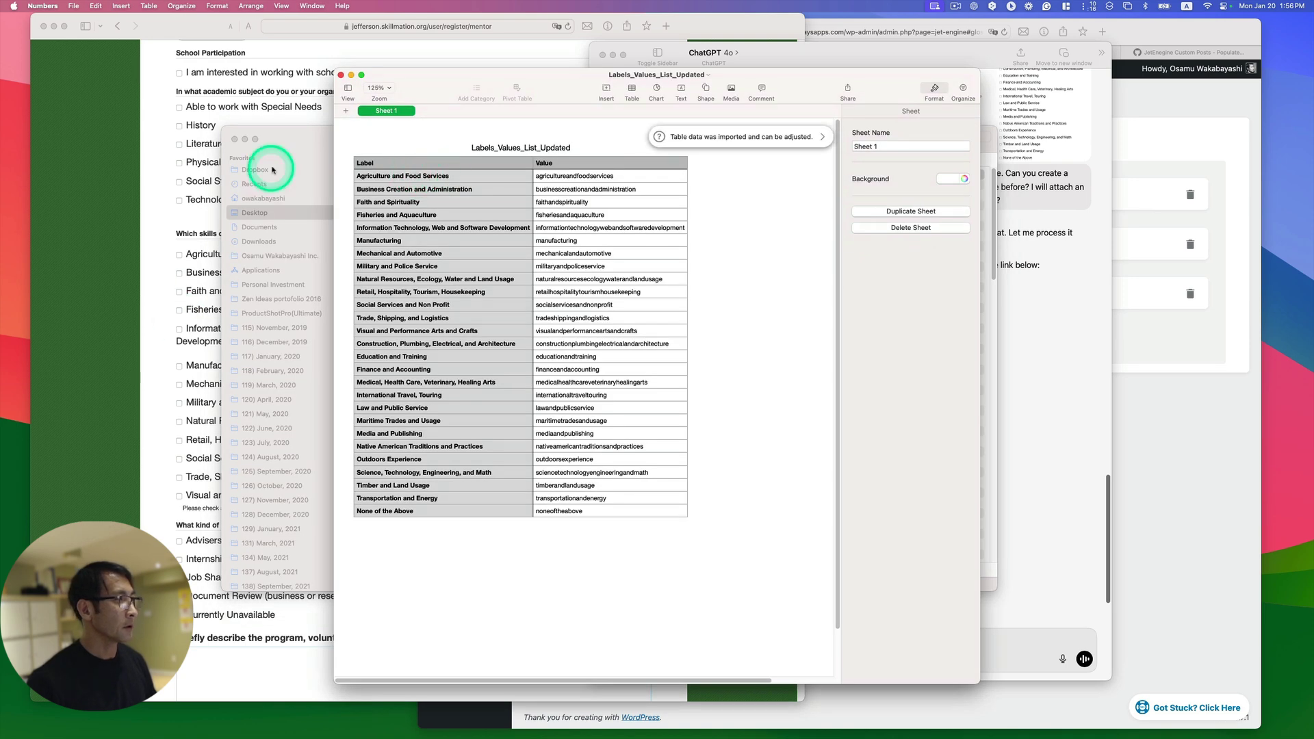
- Dismiss the import notice, position the spreadsheet beside the form, and return to WordPress Glossaries
{"action": "left_click", "coordinate": [299, 109]}
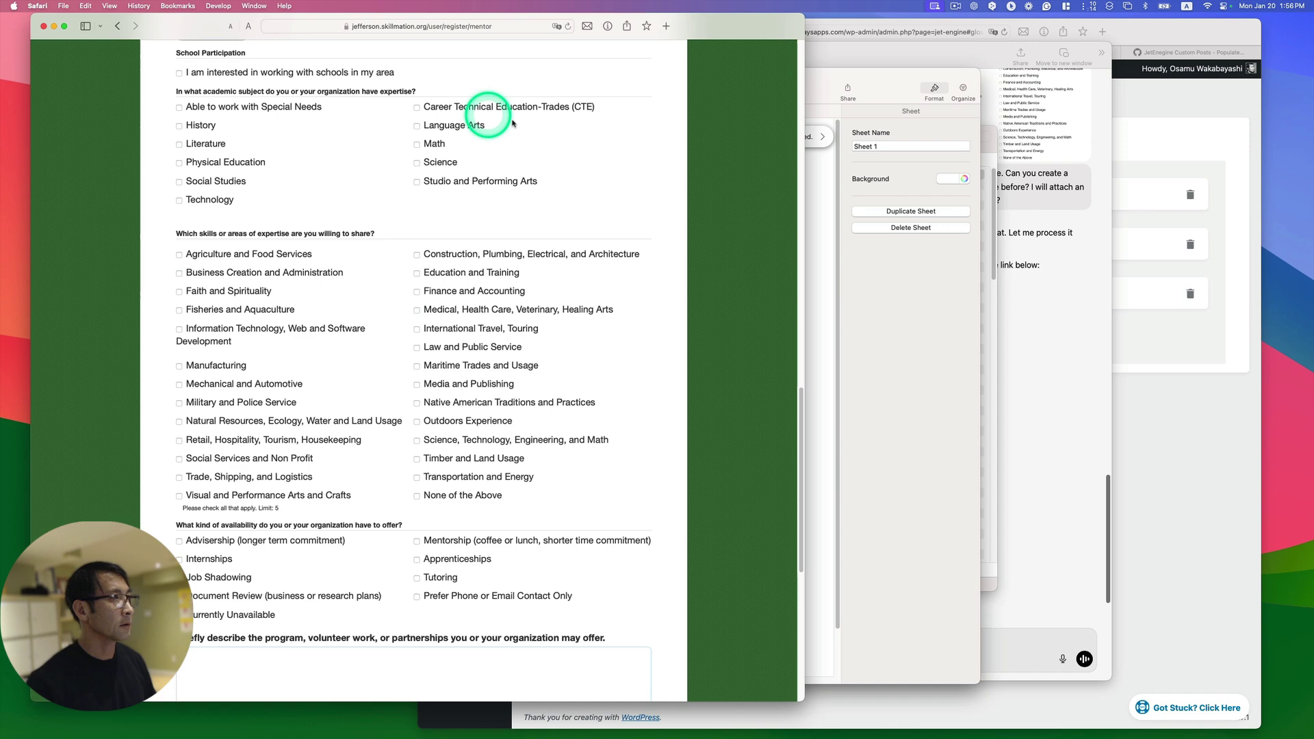
{"action": "left_click_drag", "start_coordinate": [561, 89], "coordinate": [898, 172]}
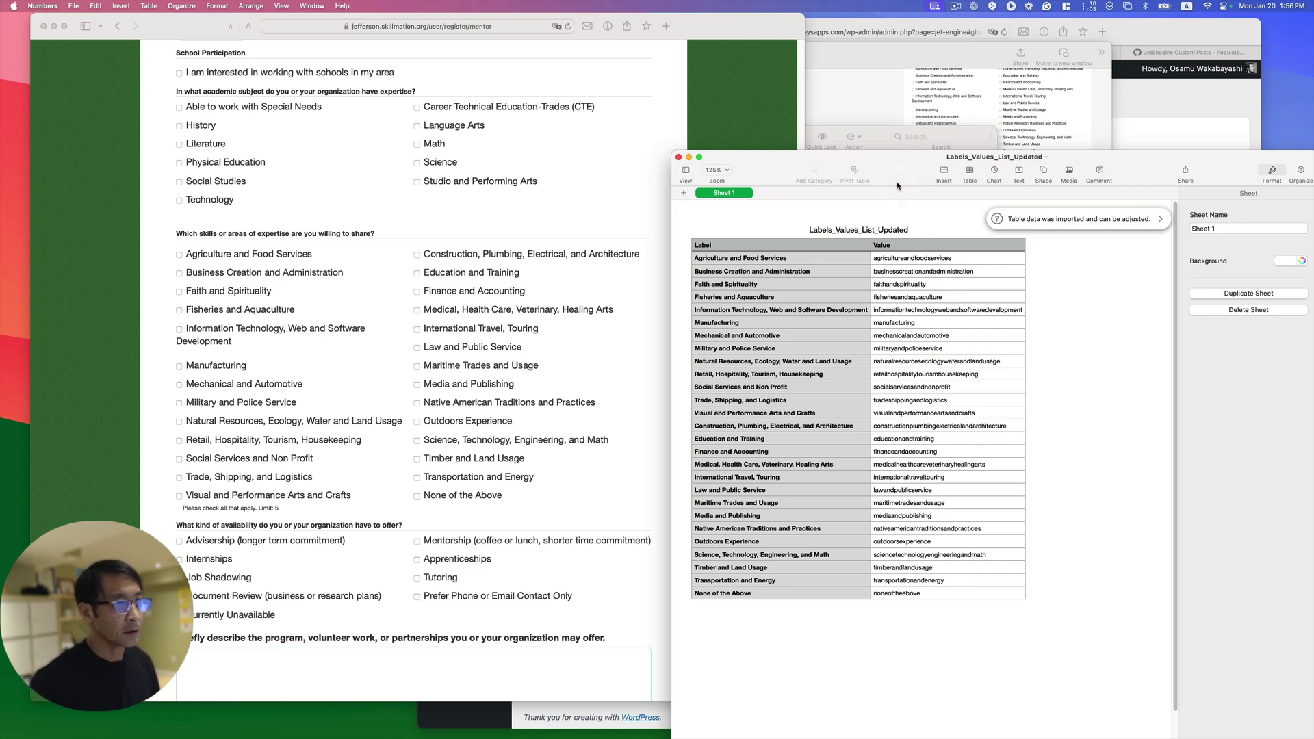
{"action": "left_click", "coordinate": [898, 186]}
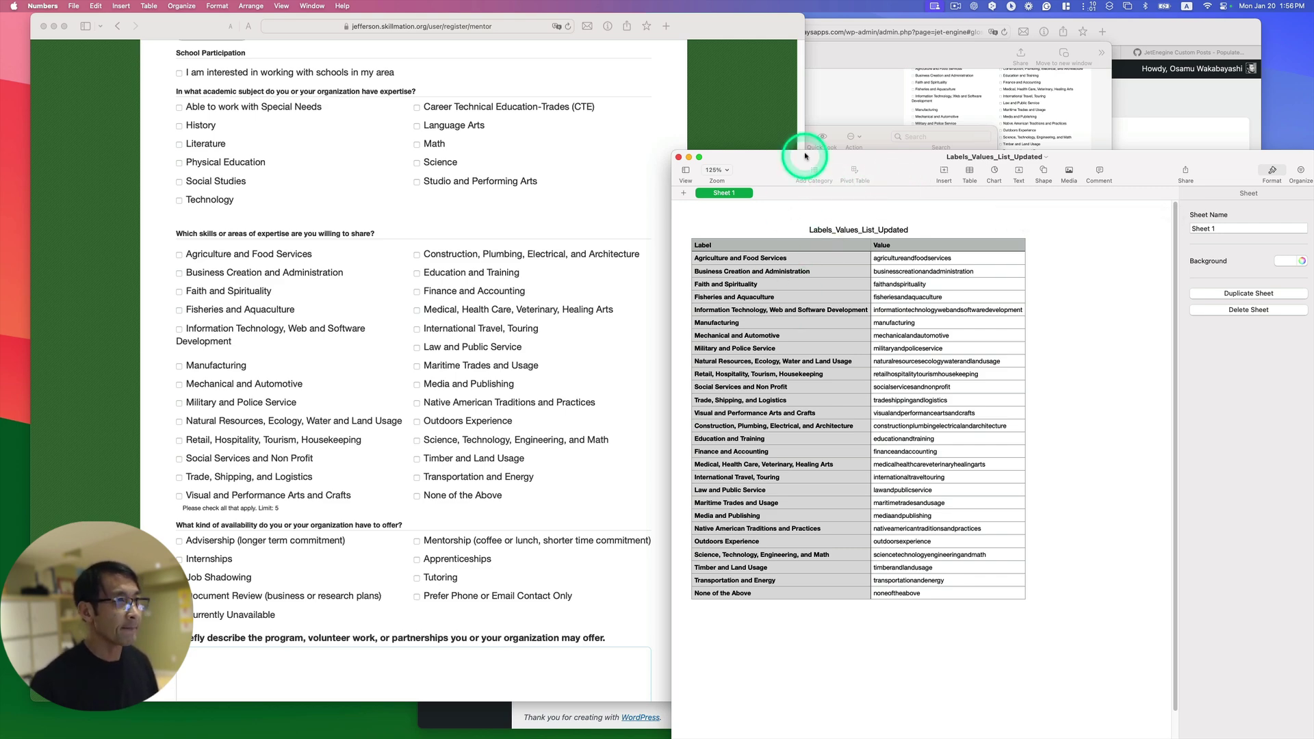
{"action": "left_click_drag", "start_coordinate": [772, 153], "coordinate": [550, 72]}
{"action": "left_click", "coordinate": [1104, 411]}
{"action": "left_click", "coordinate": [1144, 431]}
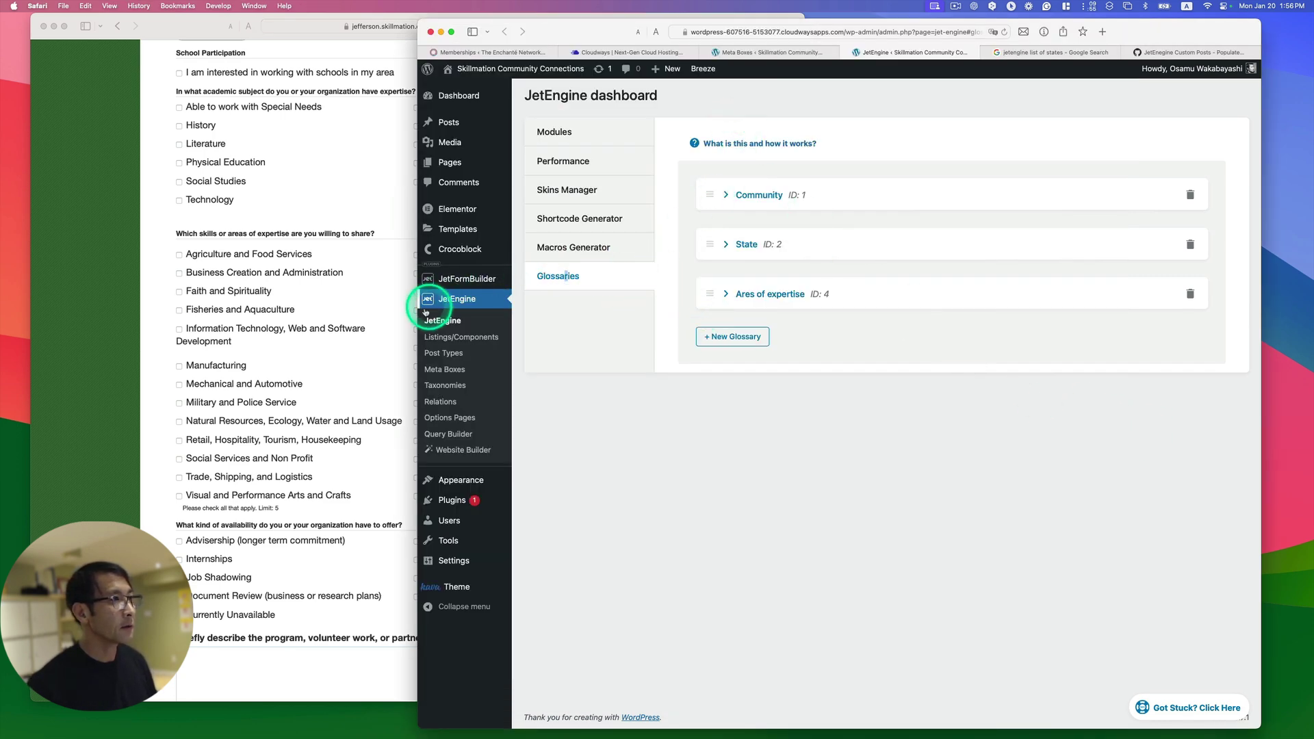
- Reload the JetEngine Glossaries page and add a new empty glossary
{"action": "left_click_drag", "start_coordinate": [418, 310], "coordinate": [225, 311]}
{"action": "left_click", "coordinate": [954, 33]}
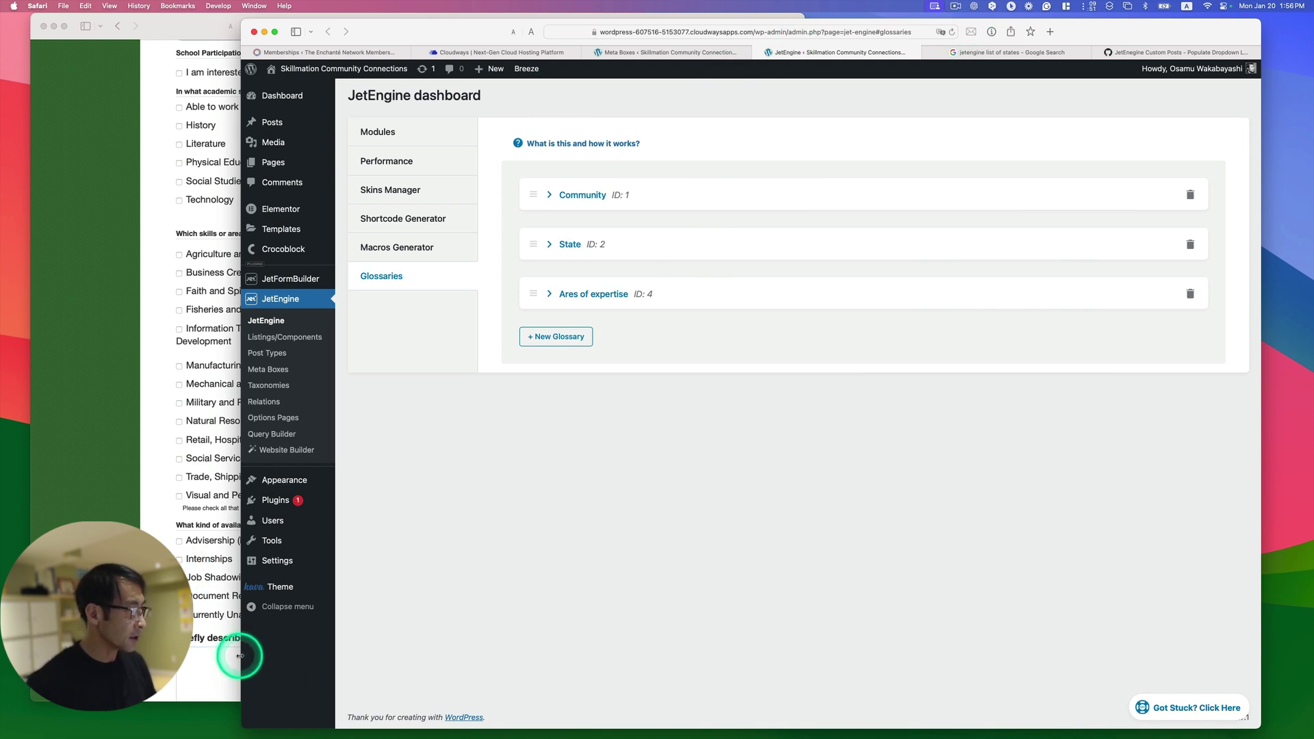
{"action": "left_click_drag", "start_coordinate": [239, 656], "coordinate": [46, 655]}
{"action": "left_click", "coordinate": [364, 336]}
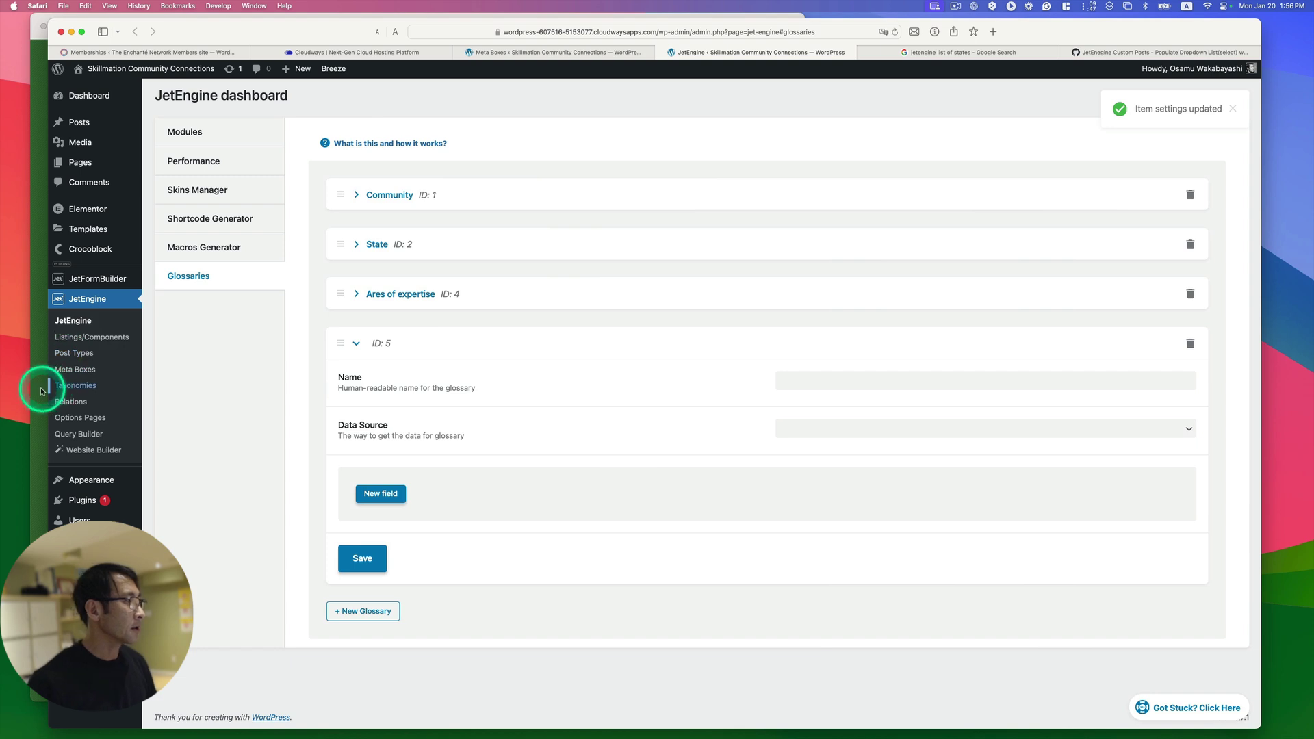
- Name the glossary 'Skills or areas of expertise to share' from the form's skills question
{"action": "left_click", "coordinate": [40, 391]}
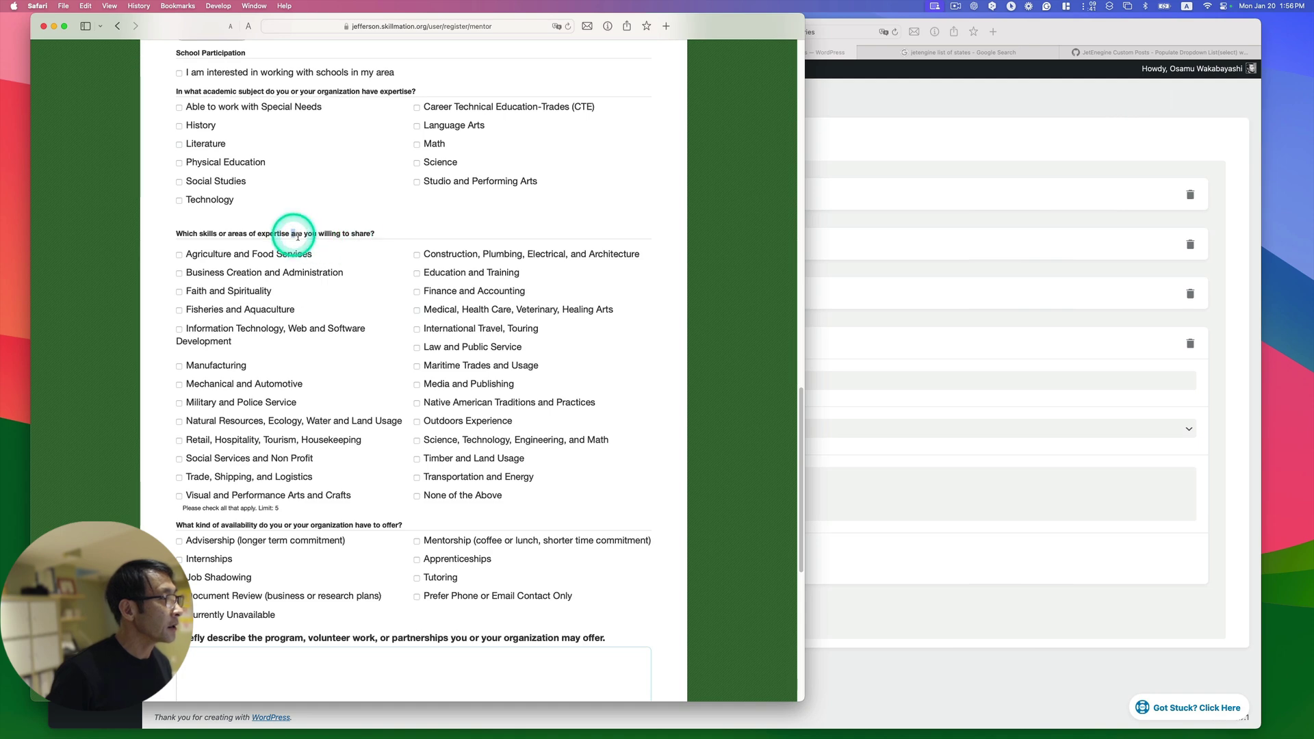
{"action": "triple_click", "coordinate": [217, 234]}
{"action": "key", "text": "super+c"}
{"action": "left_click", "coordinate": [901, 305]}
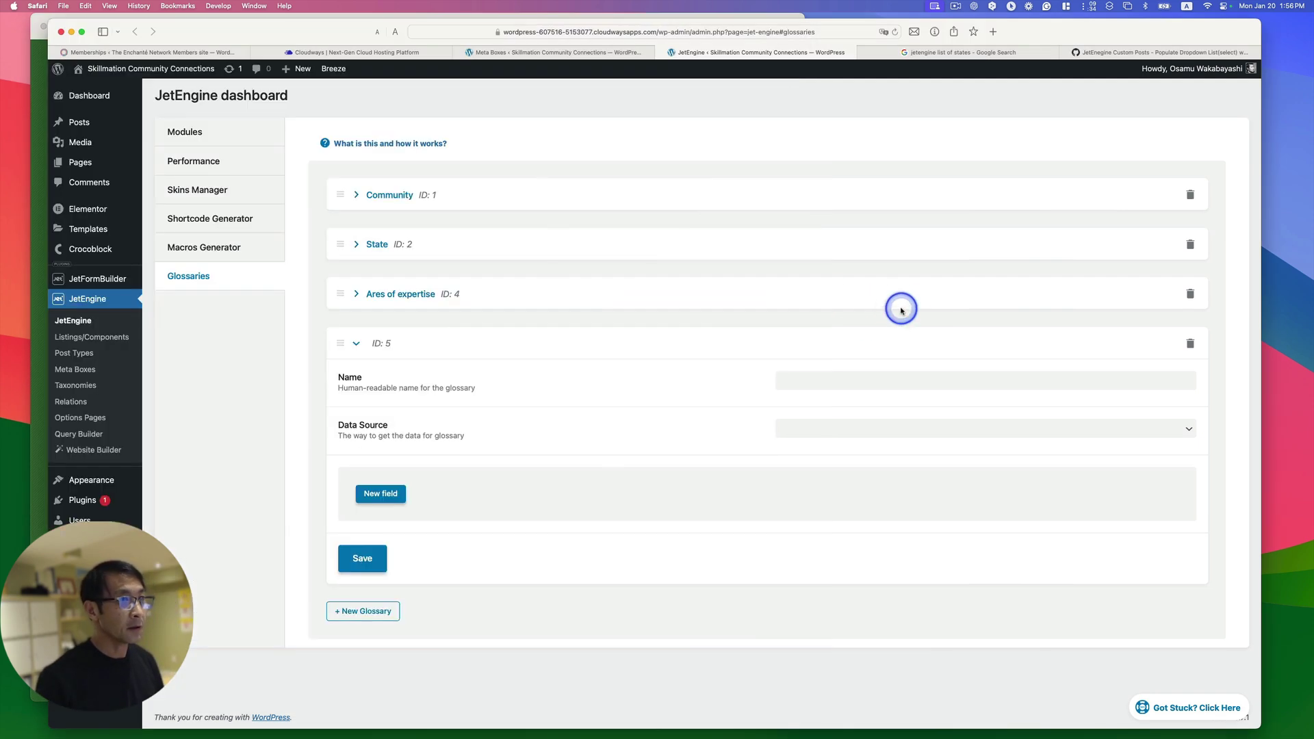
{"action": "left_click", "coordinate": [801, 383]}
{"action": "key", "text": "super+v"}
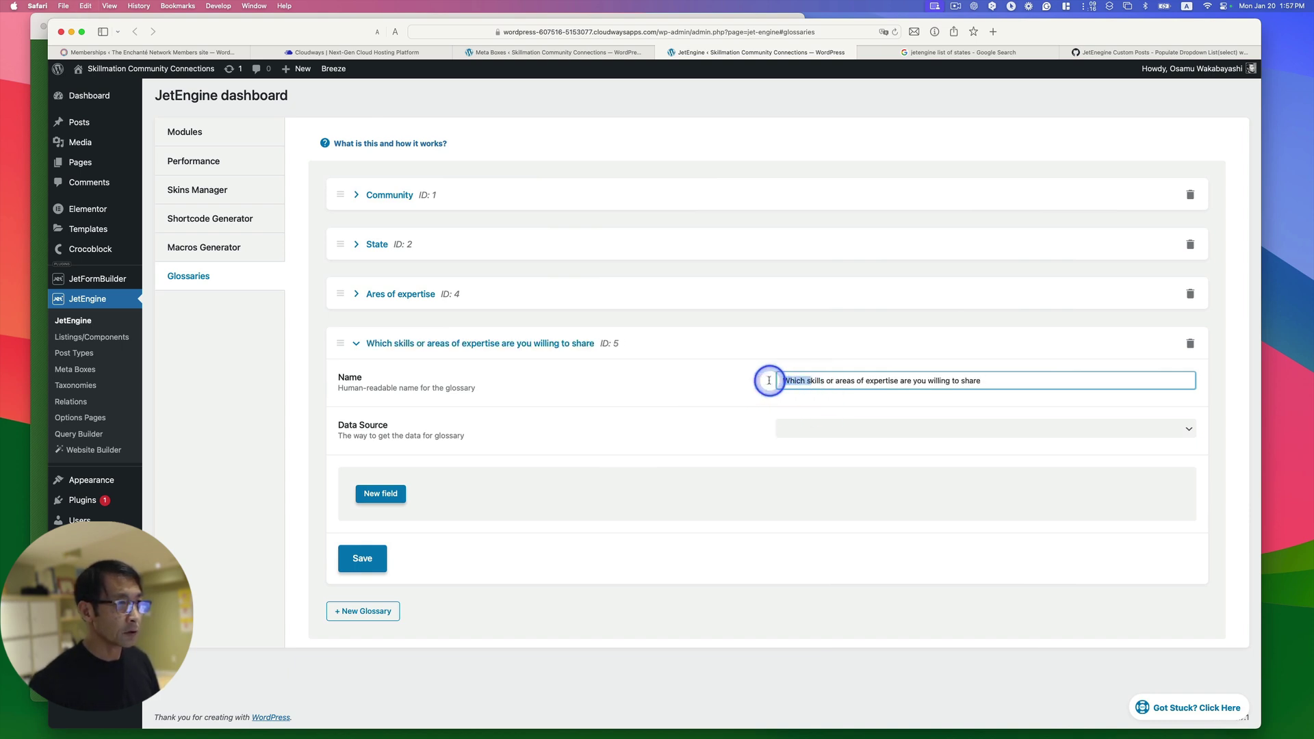
{"action": "type", "text": "S"}
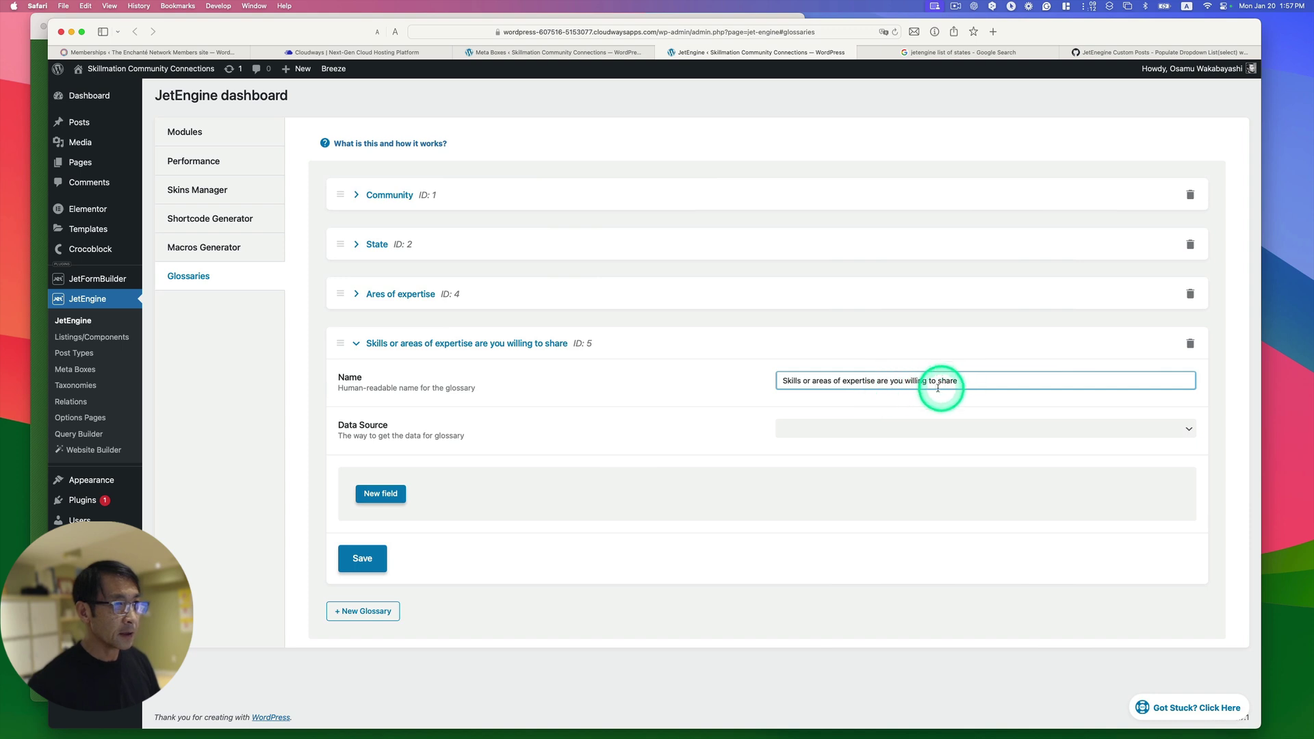
{"action": "left_click_drag", "start_coordinate": [887, 381], "coordinate": [883, 381]}
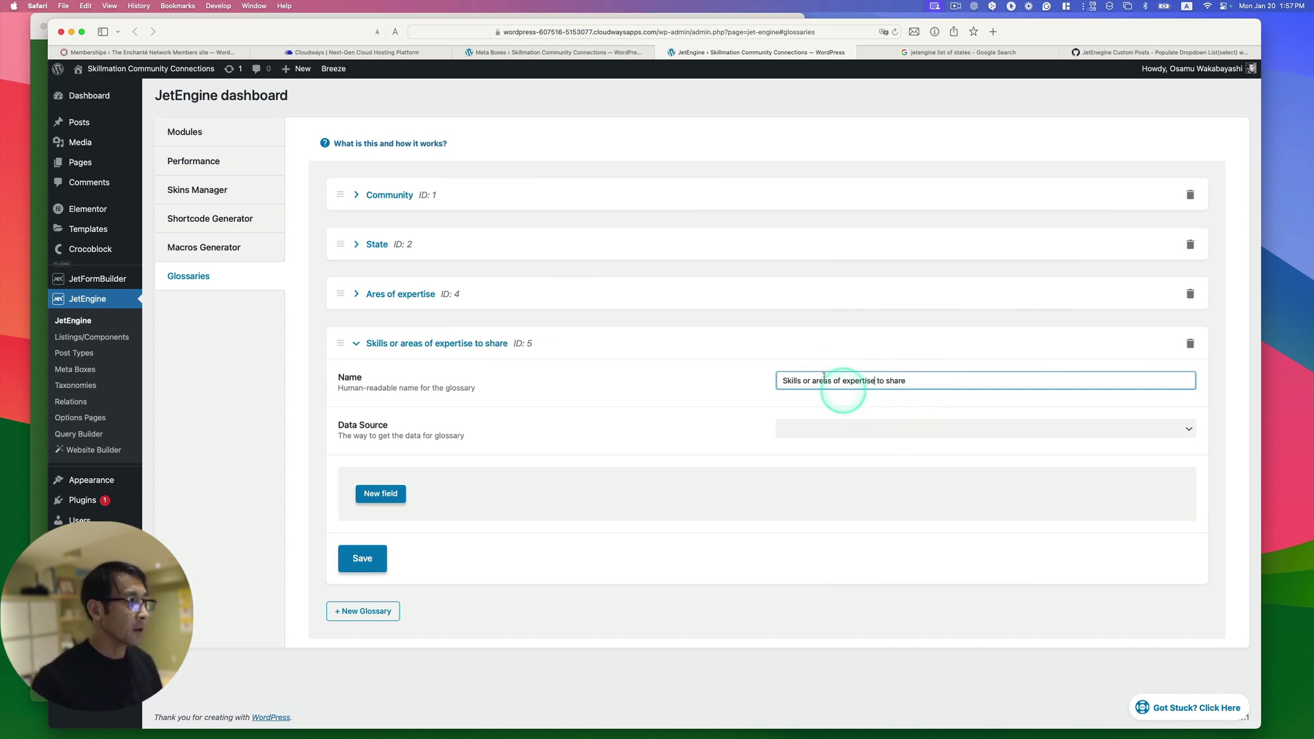
{"action": "left_click", "coordinate": [824, 429]}
- Set the glossary's data source to the uploaded Labels_Values_List_Updated.csv
{"action": "left_click", "coordinate": [854, 439]}
{"action": "left_click", "coordinate": [787, 477]}
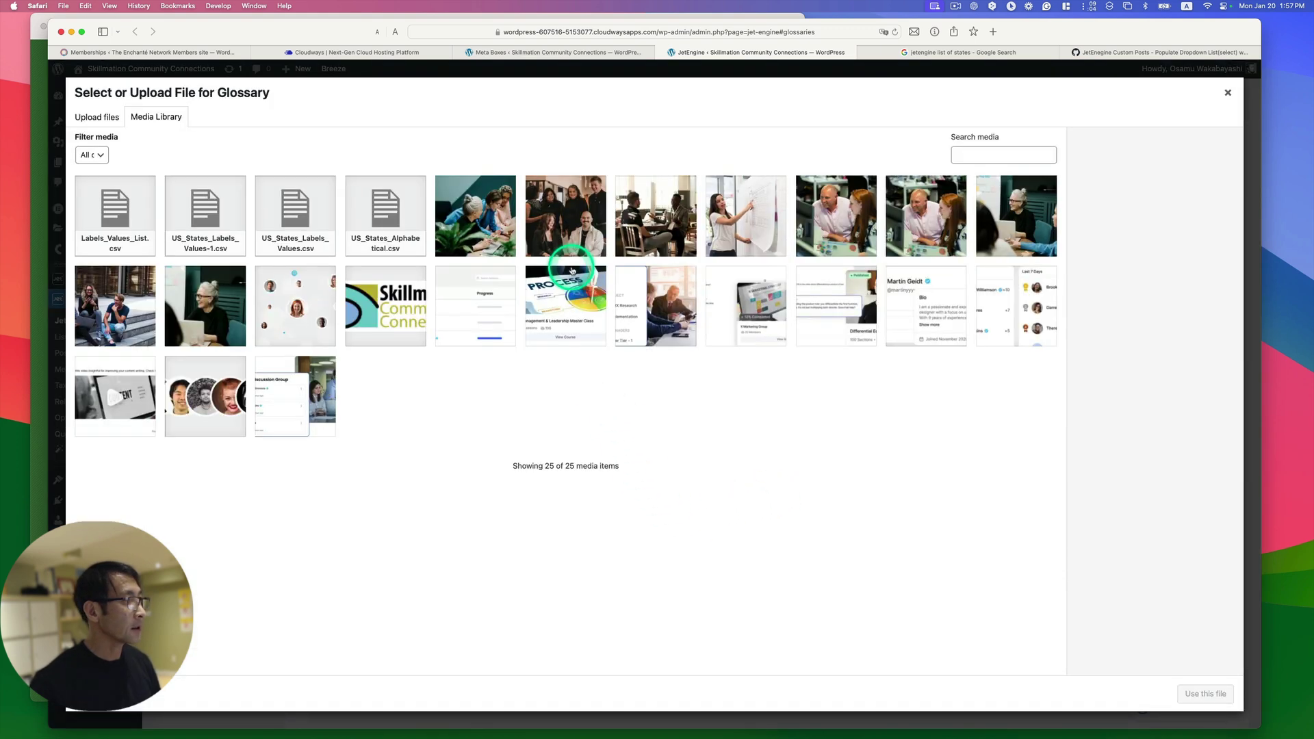
{"action": "left_click", "coordinate": [101, 120]}
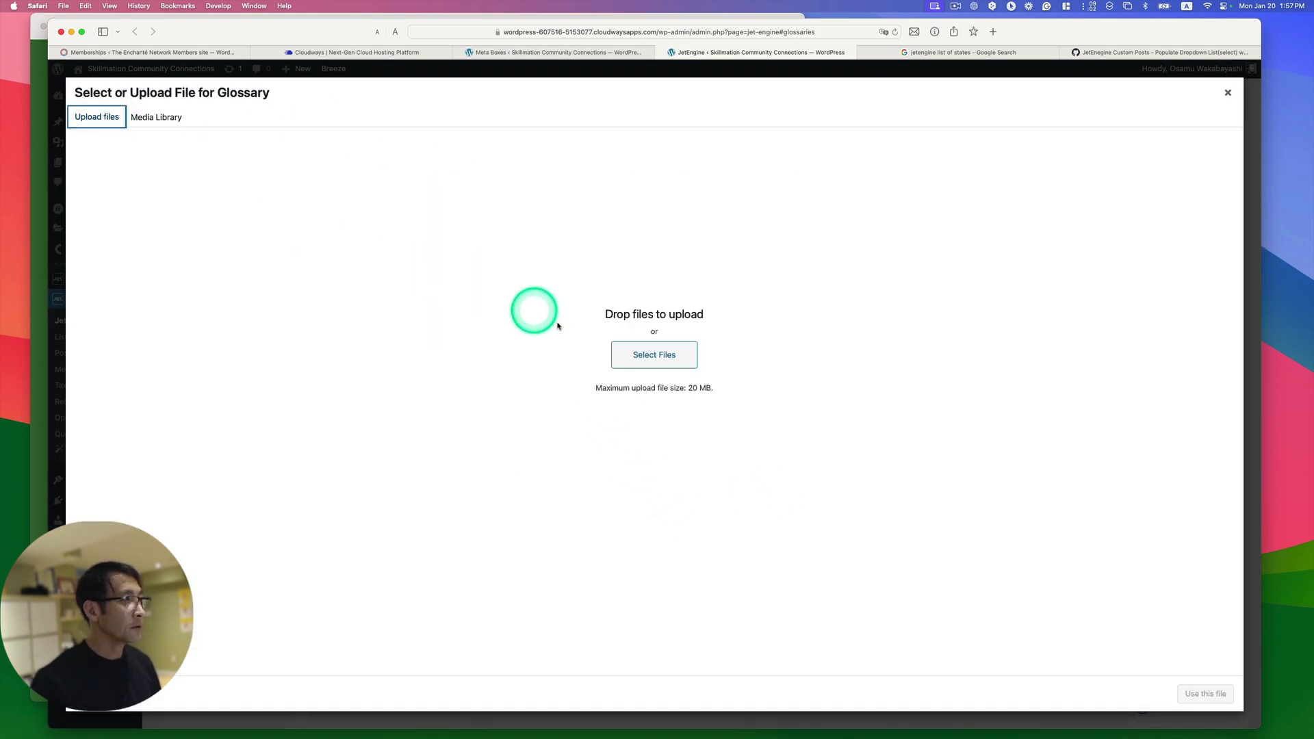
{"action": "left_click", "coordinate": [630, 352]}
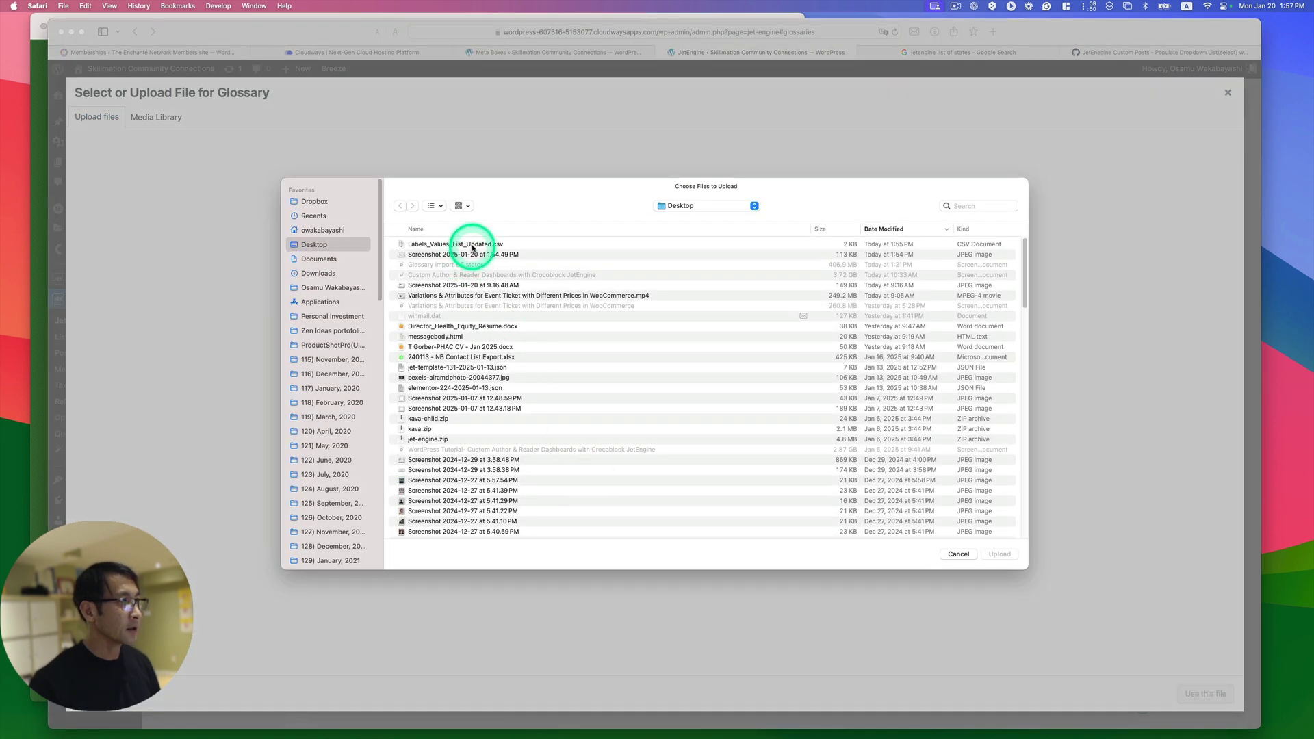
{"action": "left_click", "coordinate": [458, 244]}
{"action": "left_click", "coordinate": [999, 553]}
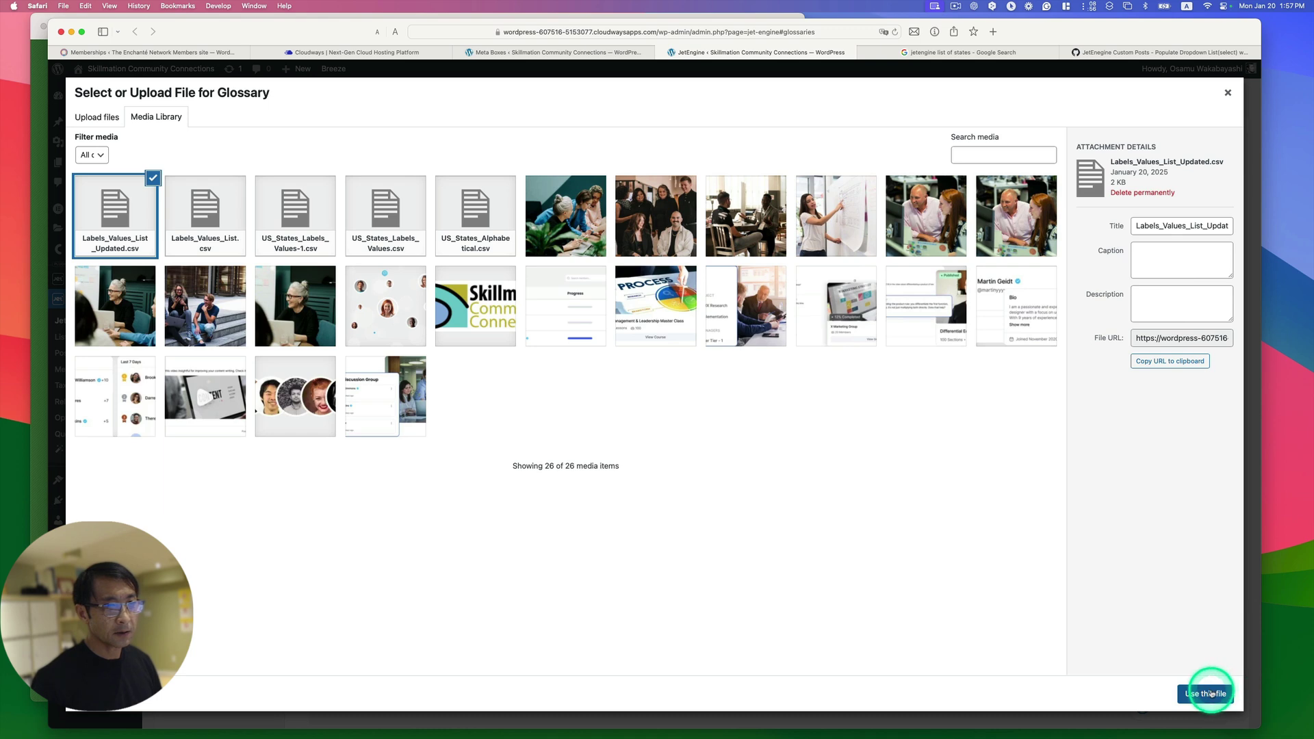
{"action": "left_click", "coordinate": [1205, 694]}
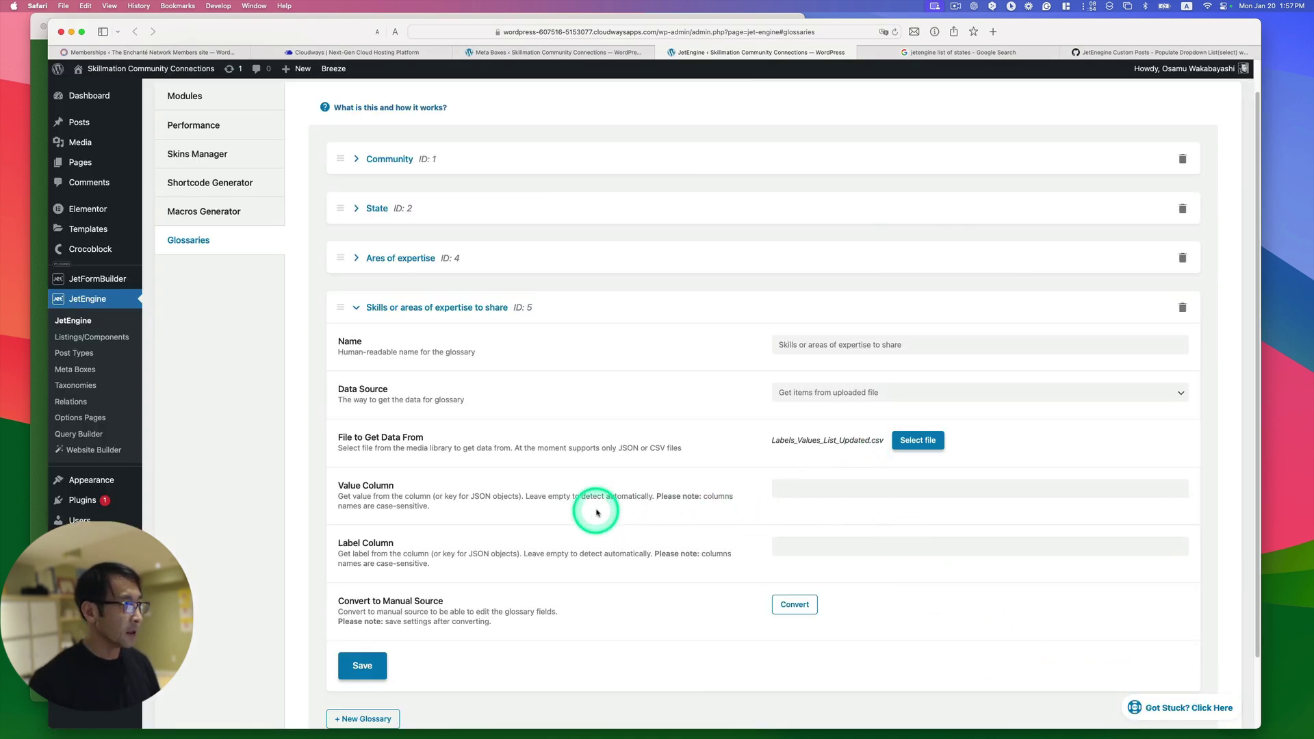
- Check the CSV headings, enter Value and Label as columns, and convert to manual items
{"action": "left_click", "coordinate": [827, 488]}
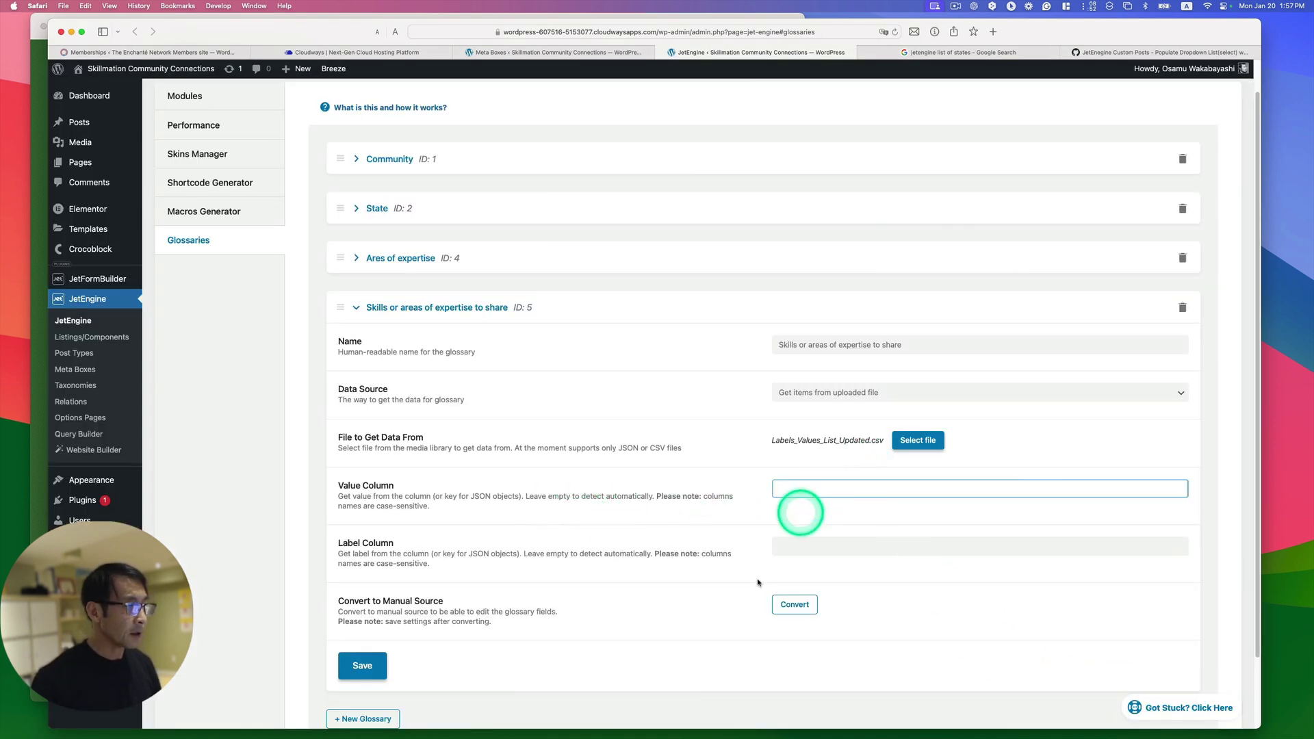
{"action": "left_click", "coordinate": [301, 717]}
{"action": "left_click", "coordinate": [410, 176]}
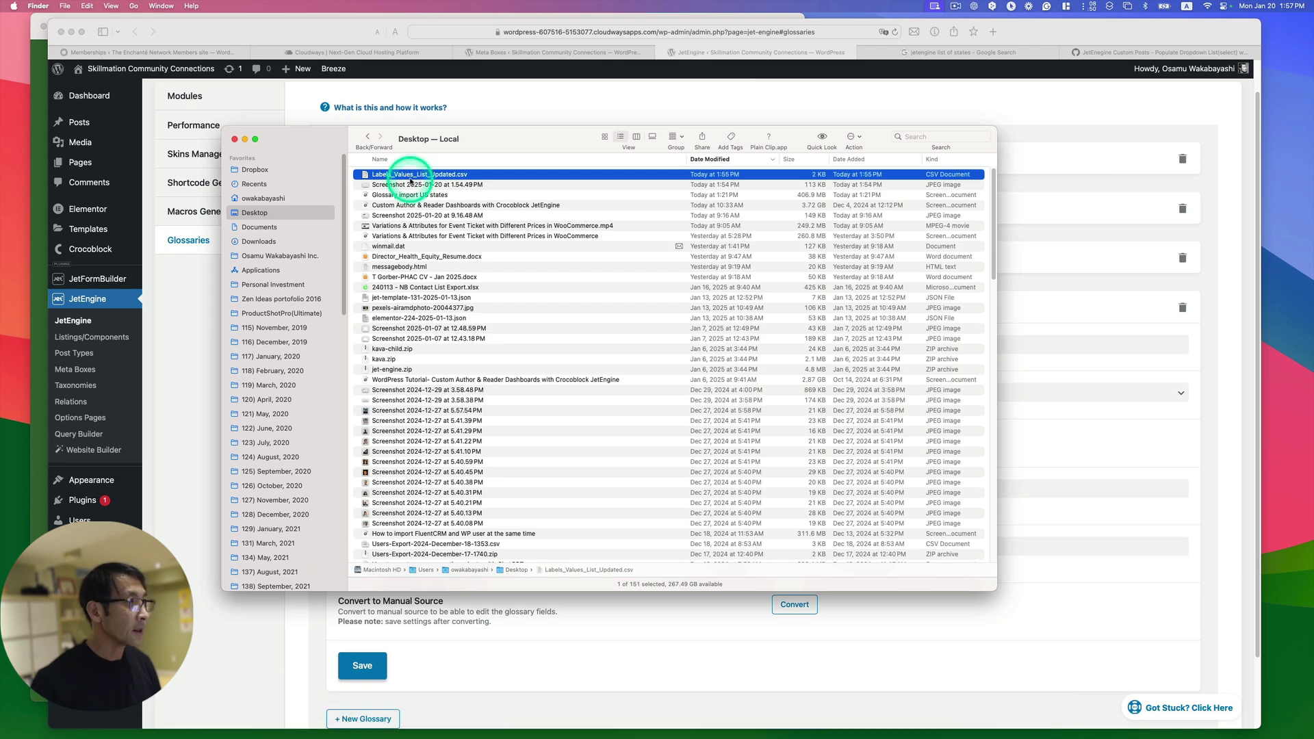
{"action": "key", "text": "space"}
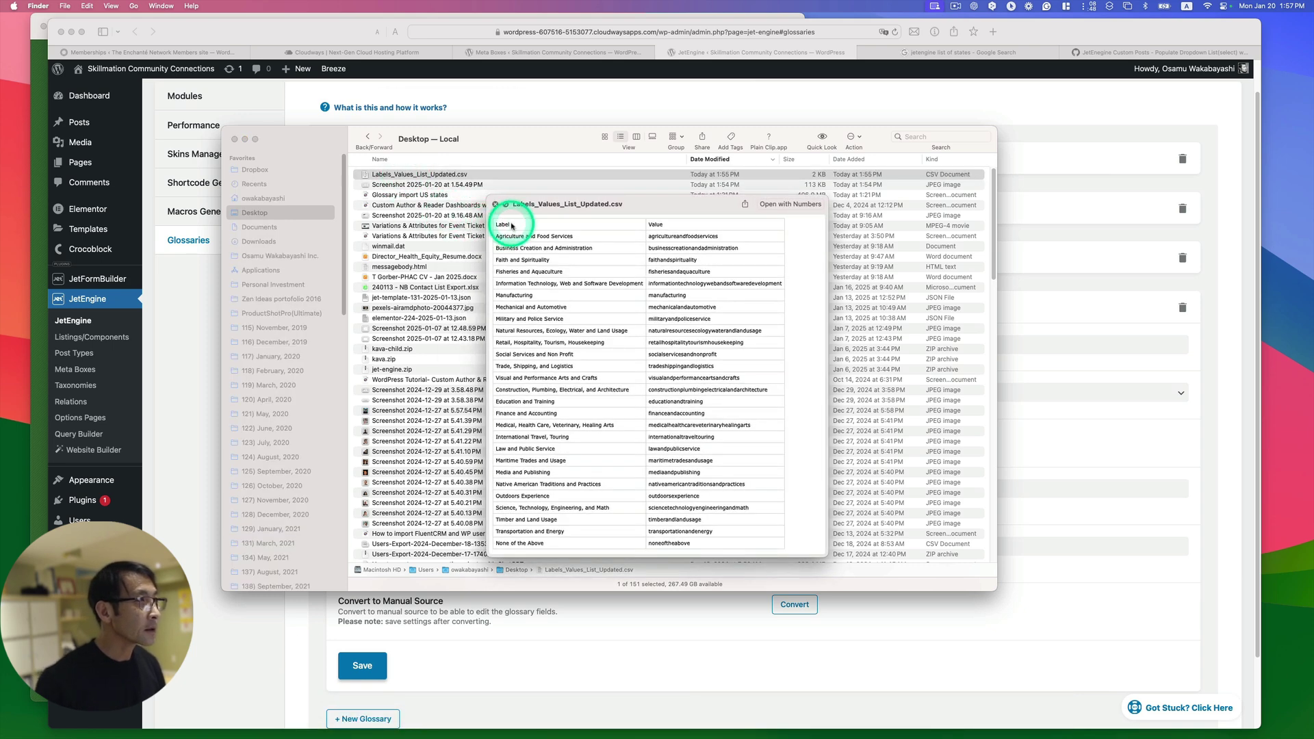
{"action": "left_click", "coordinate": [1033, 594]}
{"action": "left_click", "coordinate": [776, 490]}
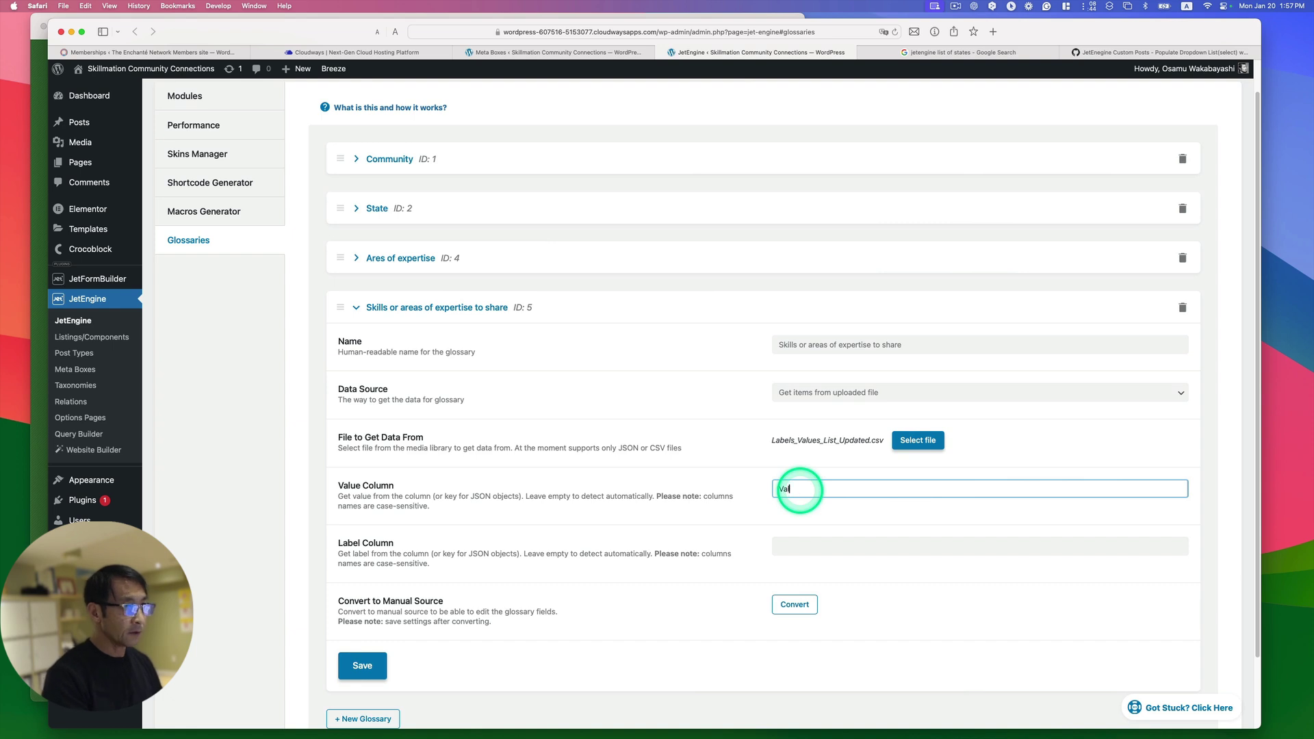
{"action": "left_click", "coordinate": [823, 544]}
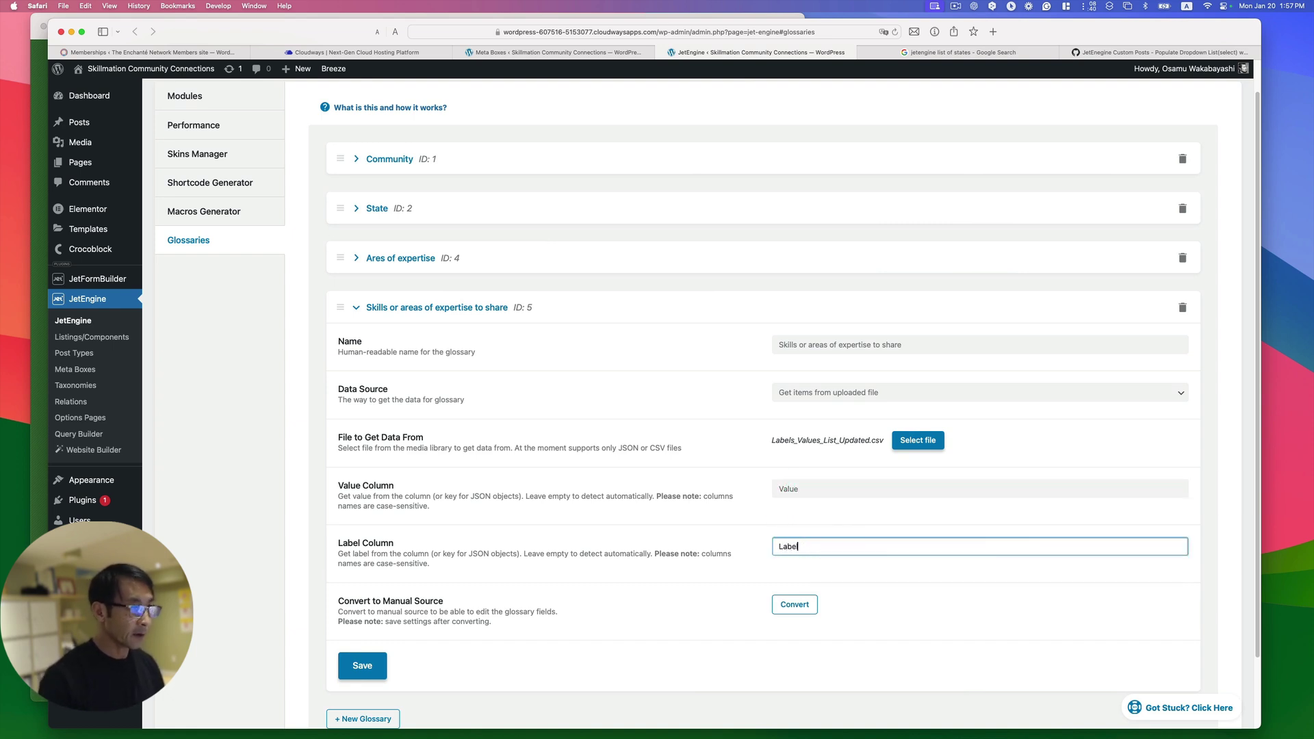
{"action": "left_click", "coordinate": [793, 605]}
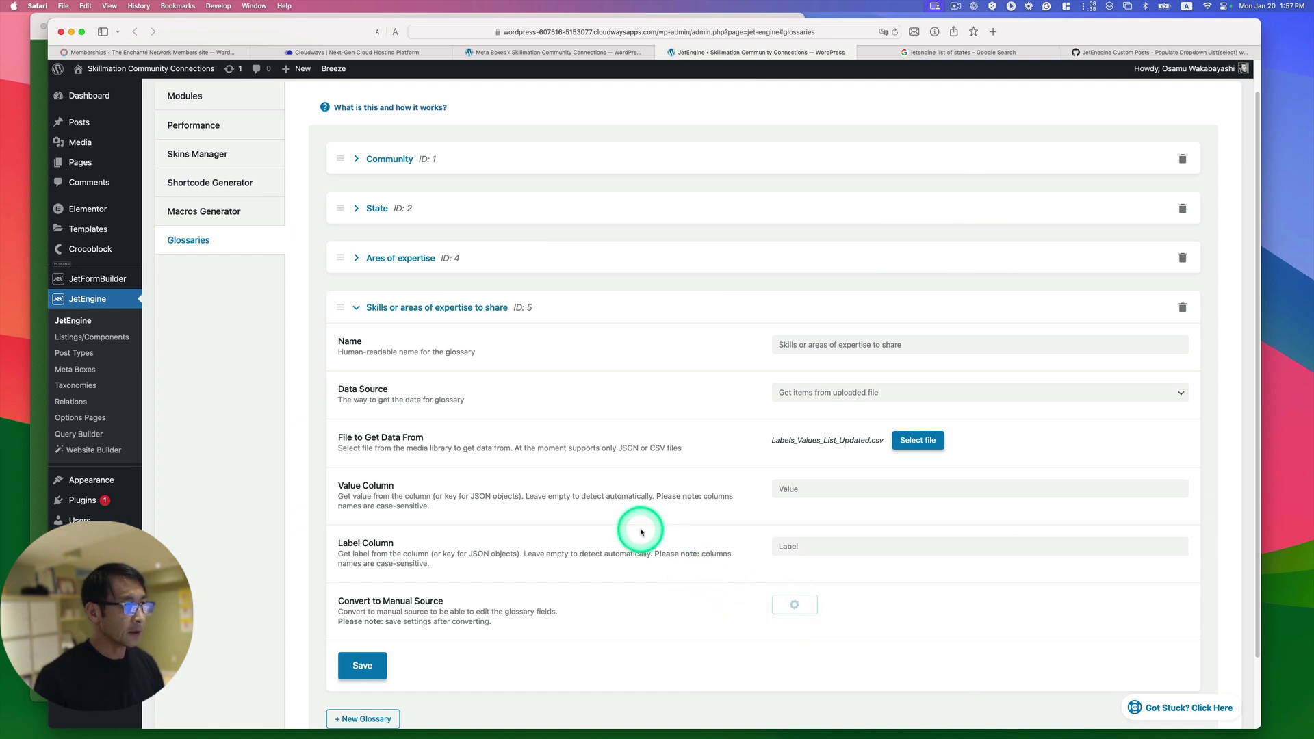
- Shorten the Information Technology item's value to information_technology_web_software and save the skills glossary
{"action": "scroll", "coordinate": [640, 527], "scroll_direction": "down", "scroll_amount": 5}
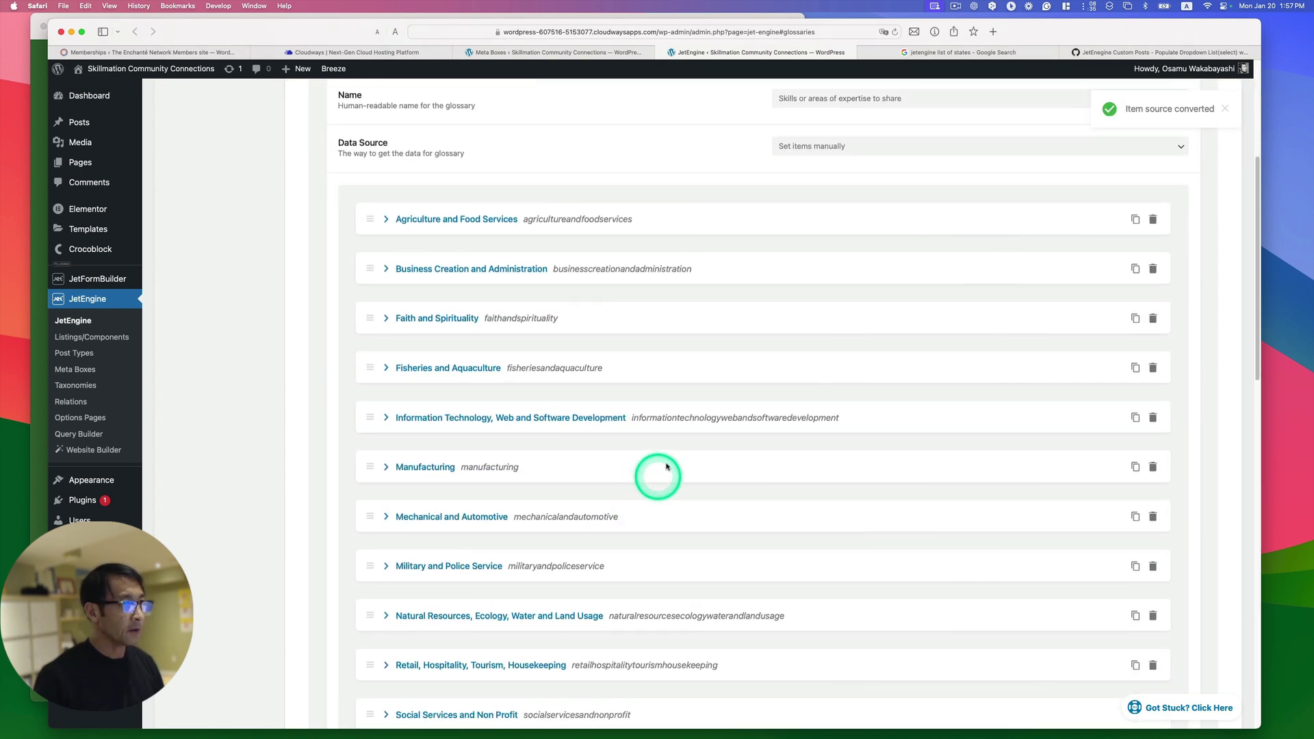
{"action": "left_click", "coordinate": [386, 417]}
{"action": "left_click", "coordinate": [801, 454]}
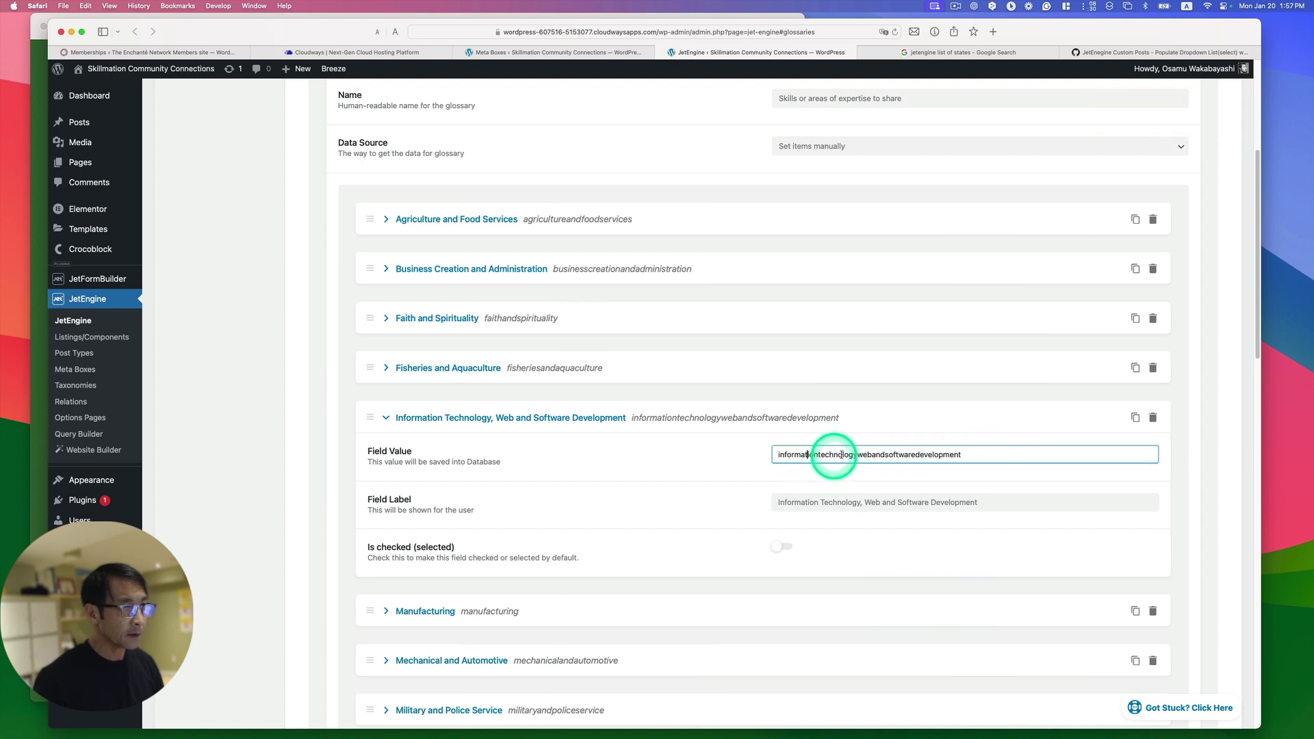
{"action": "left_click", "coordinate": [911, 481]}
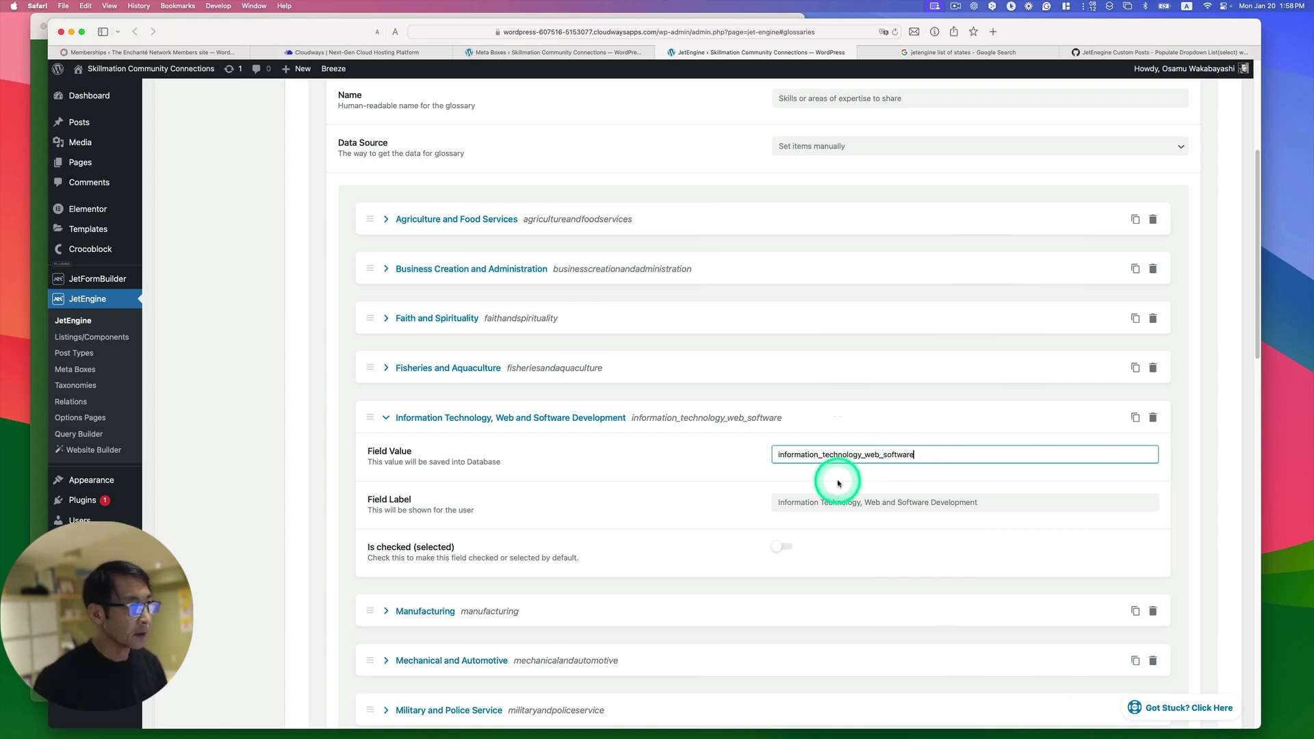
{"action": "scroll", "coordinate": [841, 479], "scroll_direction": "down", "scroll_amount": 10}
{"action": "scroll", "coordinate": [840, 483], "scroll_direction": "down", "scroll_amount": 8}
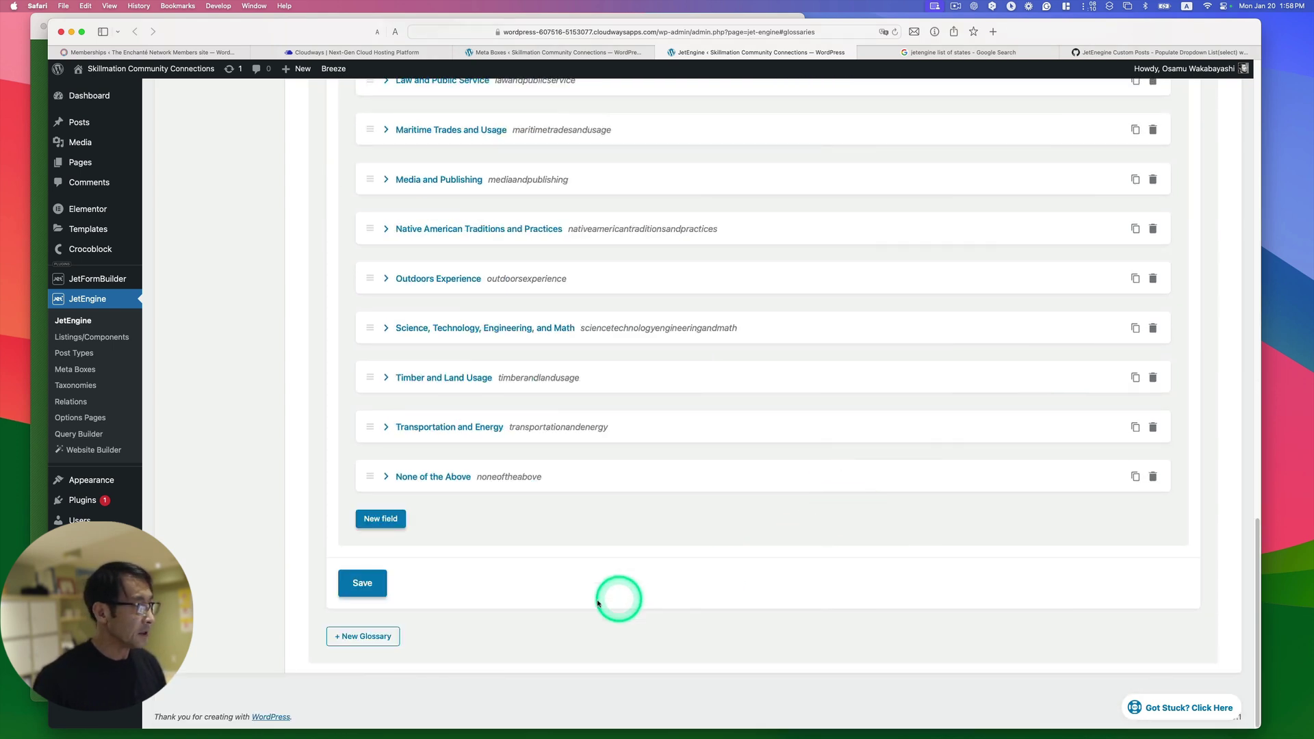
{"action": "left_click", "coordinate": [370, 583]}
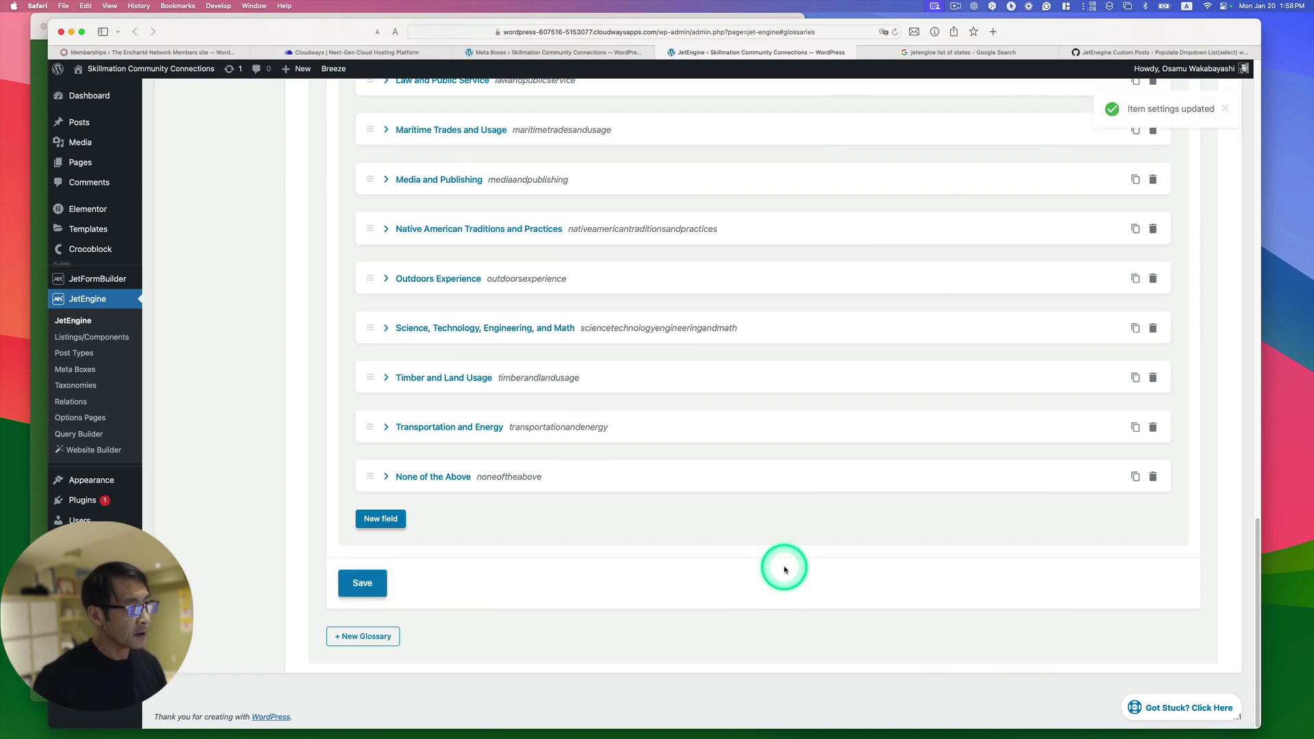
{"action": "scroll", "coordinate": [782, 566], "scroll_direction": "up", "scroll_amount": 5}
{"action": "scroll", "coordinate": [872, 390], "scroll_direction": "down", "scroll_amount": 4}
{"action": "scroll", "coordinate": [872, 390], "scroll_direction": "up", "scroll_amount": 15}
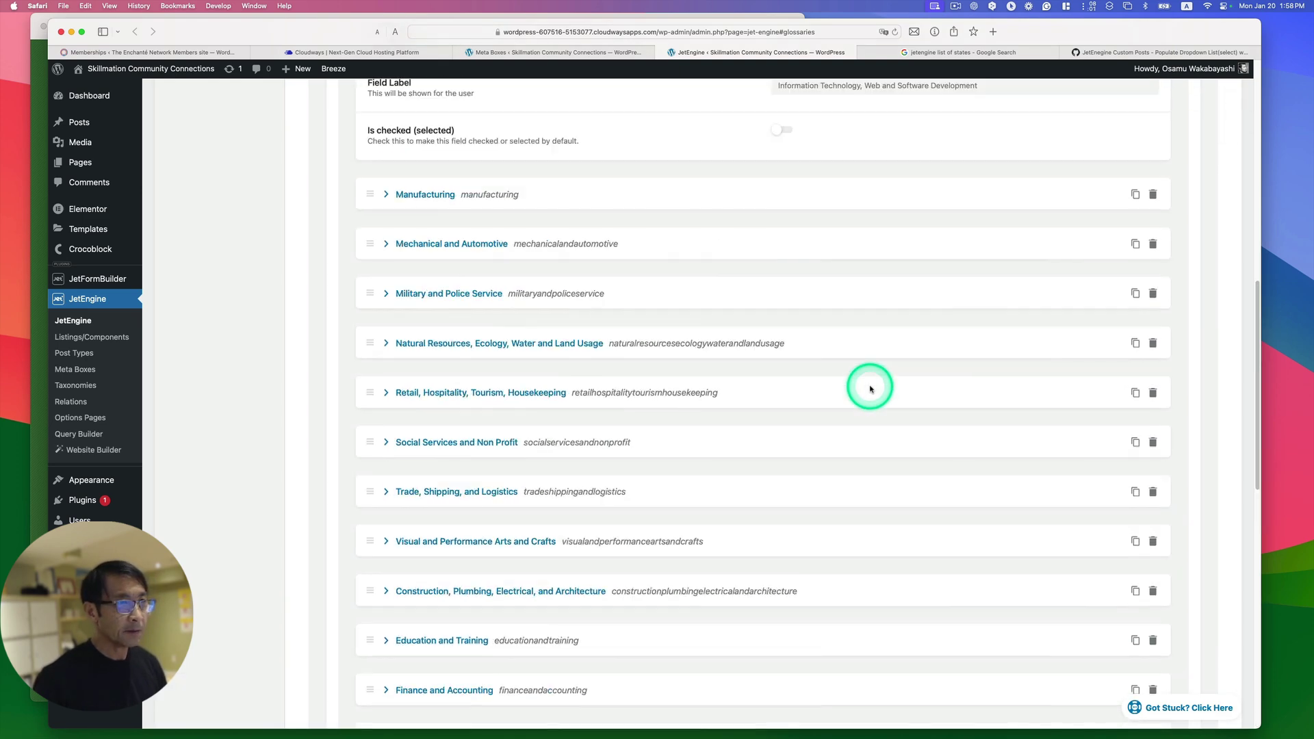